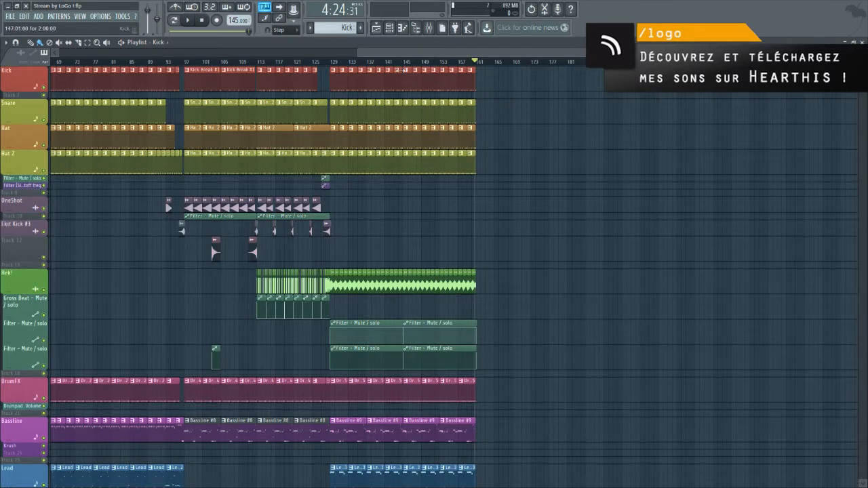
- Play the song's final section and examine the clips from the drum tracks down to the lead automation between bars 129 and 161
left_click(212, 63)
key("space")
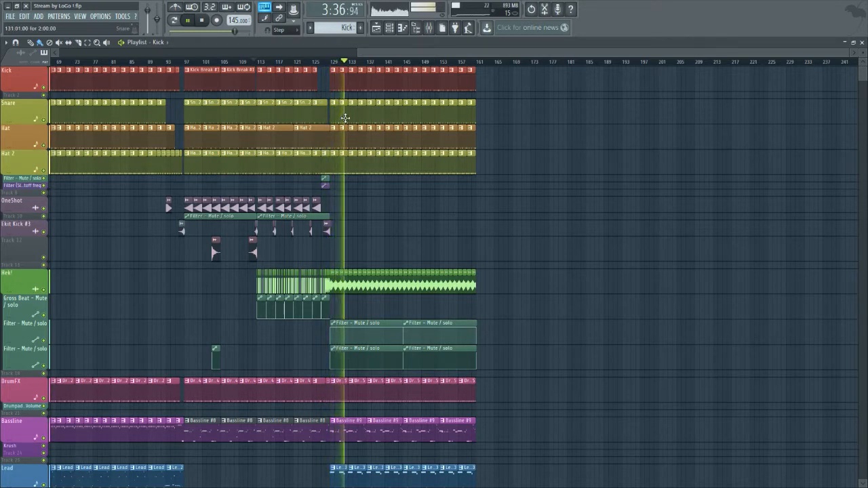
scroll(380, 175, "up", 2)
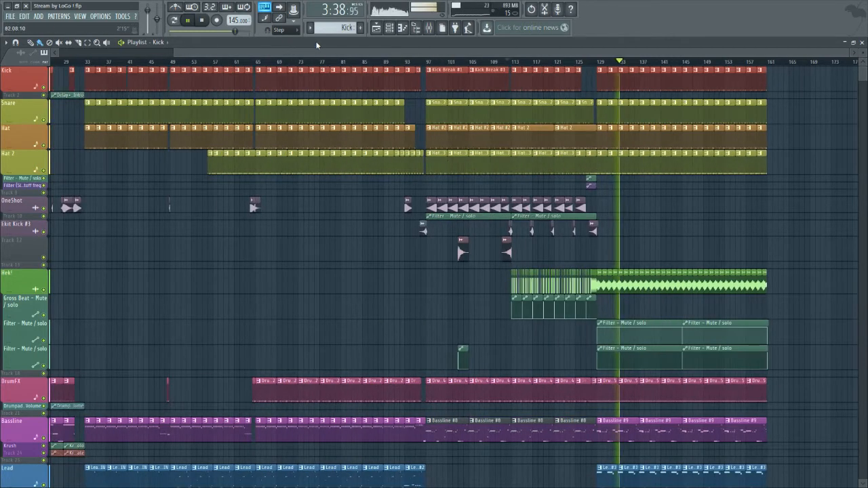
left_click_drag(320, 53, 589, 73)
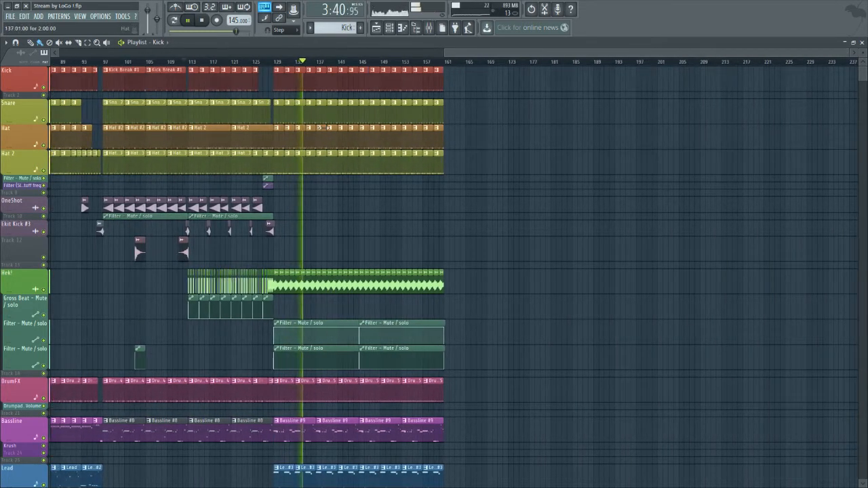
scroll(329, 145, "up", 1)
left_click_drag(408, 54, 529, 65)
scroll(510, 331, "down", 4)
scroll(510, 332, "down", 2)
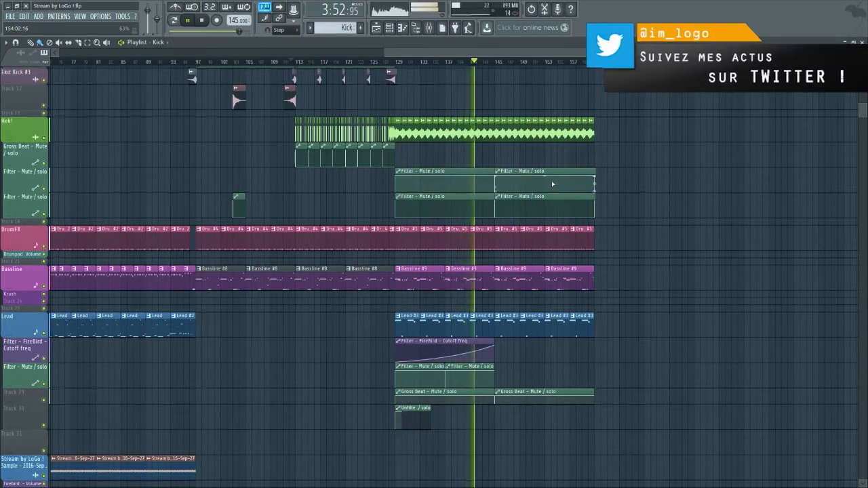
scroll(512, 73, "up", 2)
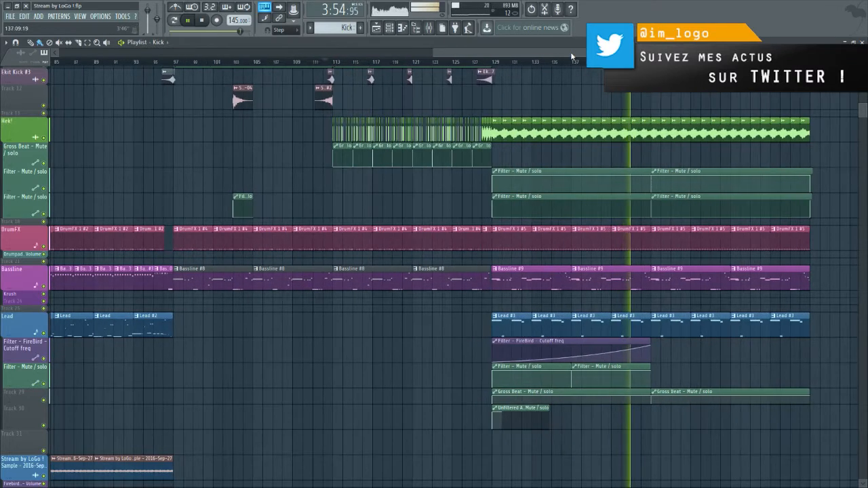
left_click_drag(576, 53, 660, 53)
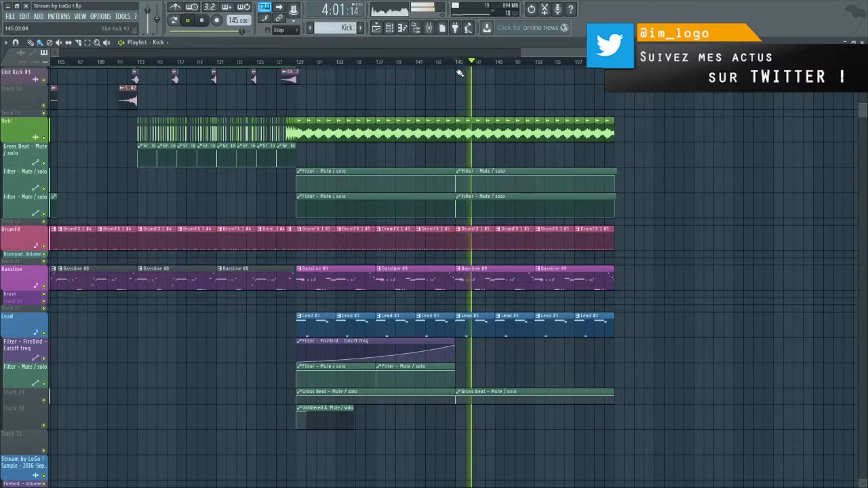
scroll(460, 73, "up", 2)
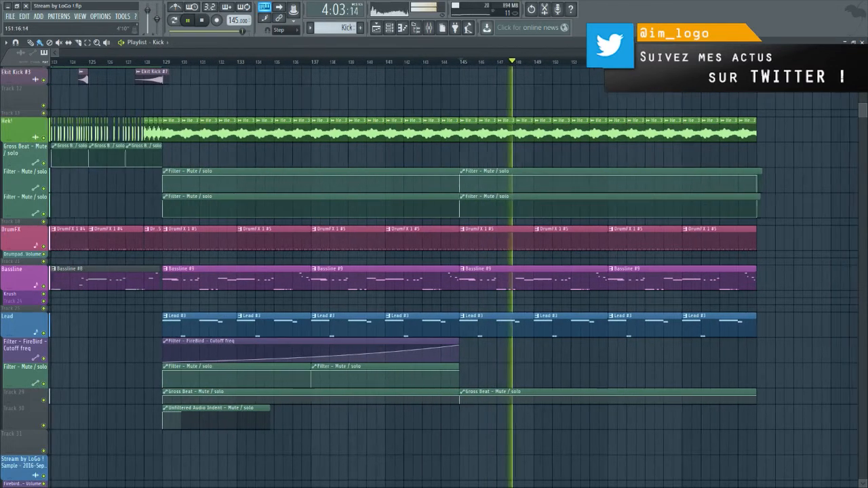
left_click_drag(591, 53, 605, 53)
scroll(613, 129, "down", 2)
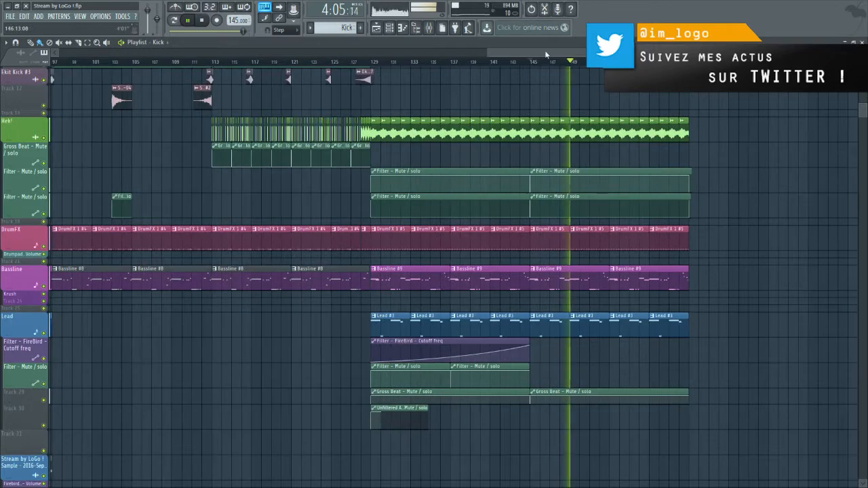
left_click_drag(546, 53, 589, 61)
scroll(594, 99, "down", 1)
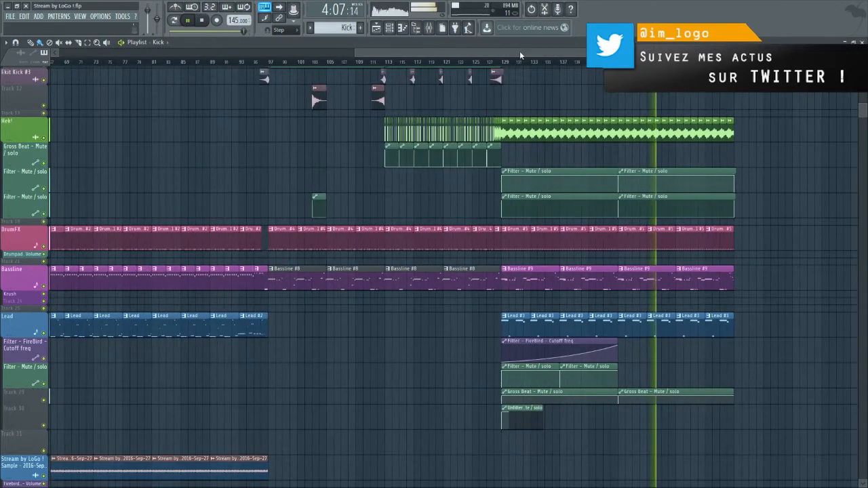
left_click_drag(520, 51, 619, 67)
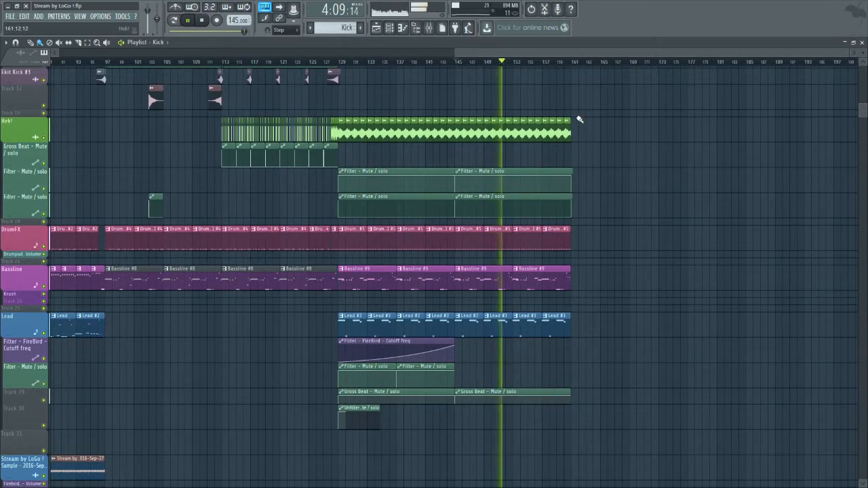
key("space")
scroll(539, 171, "up", 4)
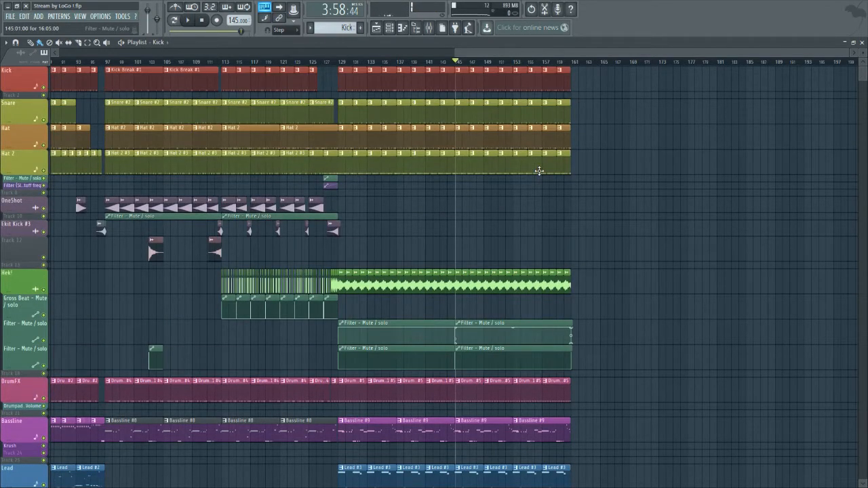
scroll(460, 177, "down", 1)
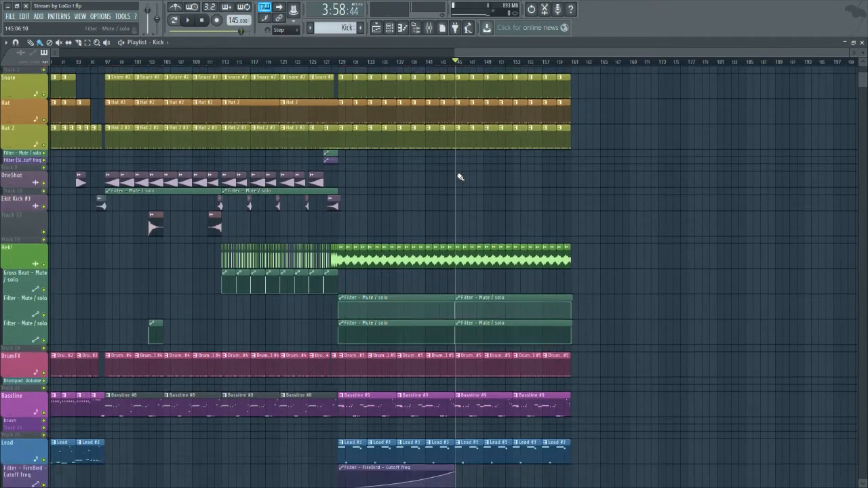
scroll(433, 118, "up", 1)
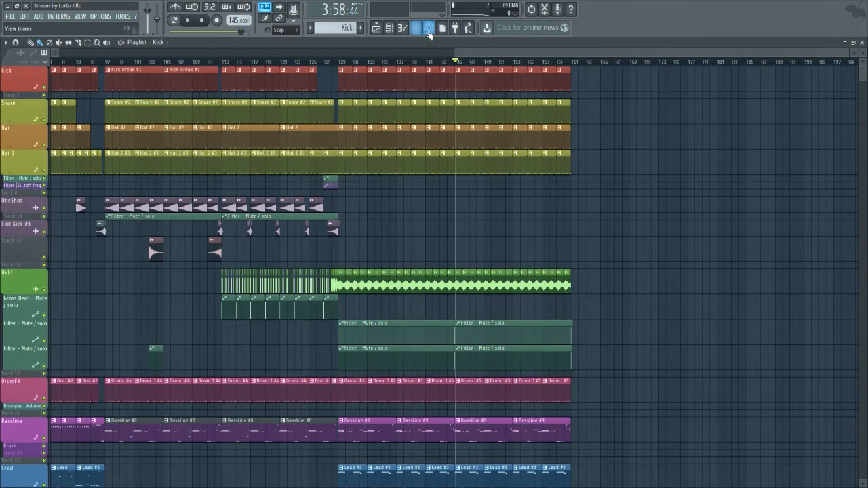
- Create a new empty pattern with its default name
left_click(364, 28)
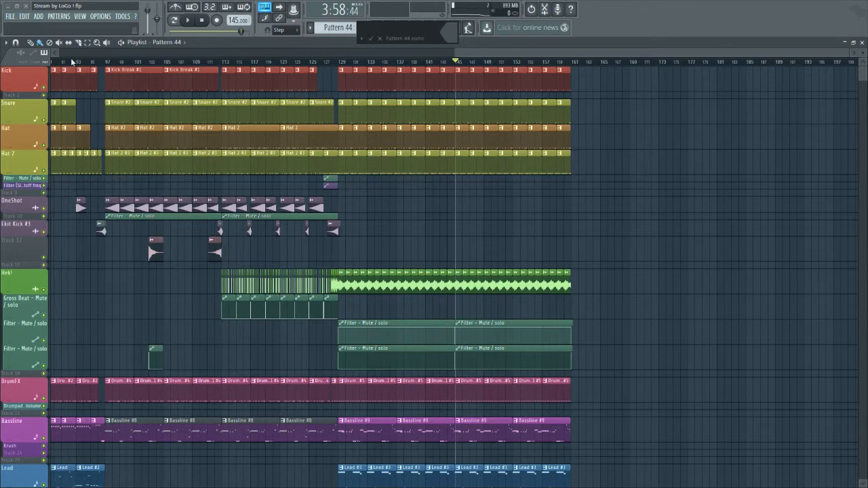
left_click(375, 44)
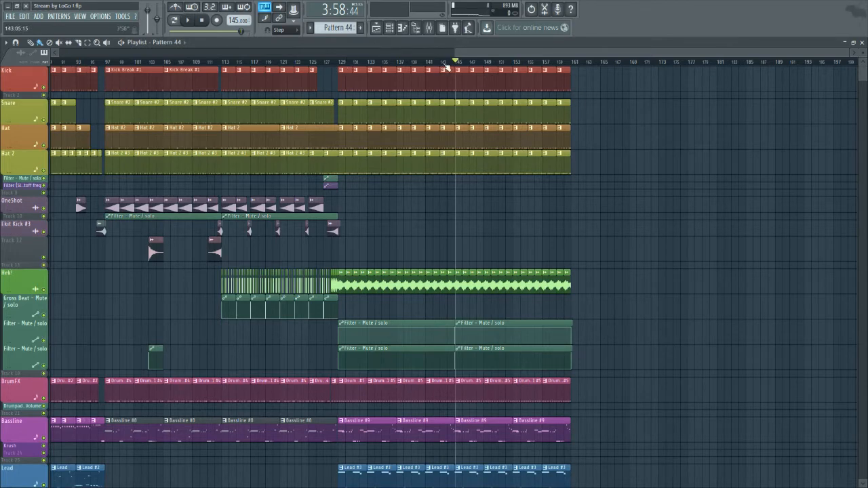
- Listen to the arrangement from bar 70, compare it with the section from about bar 141, and check the mixer levels
left_click_drag(464, 52, 262, 52)
left_click(238, 62)
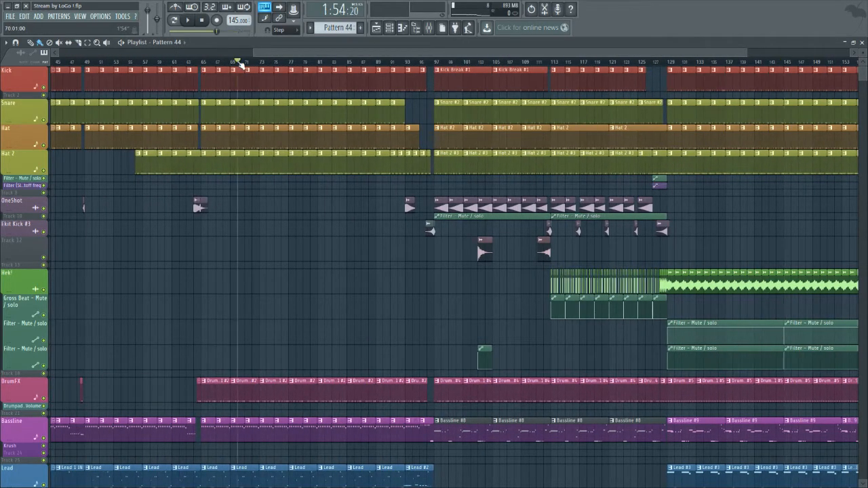
key("space")
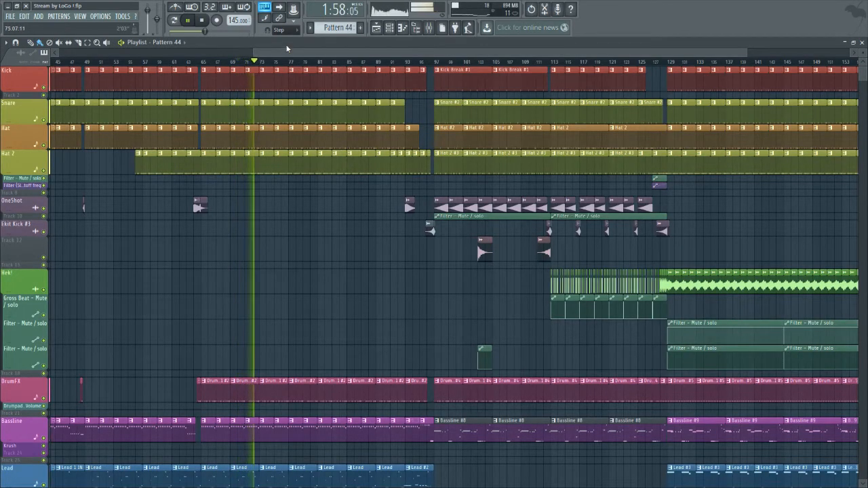
left_click_drag(286, 52, 464, 52)
left_click(468, 62)
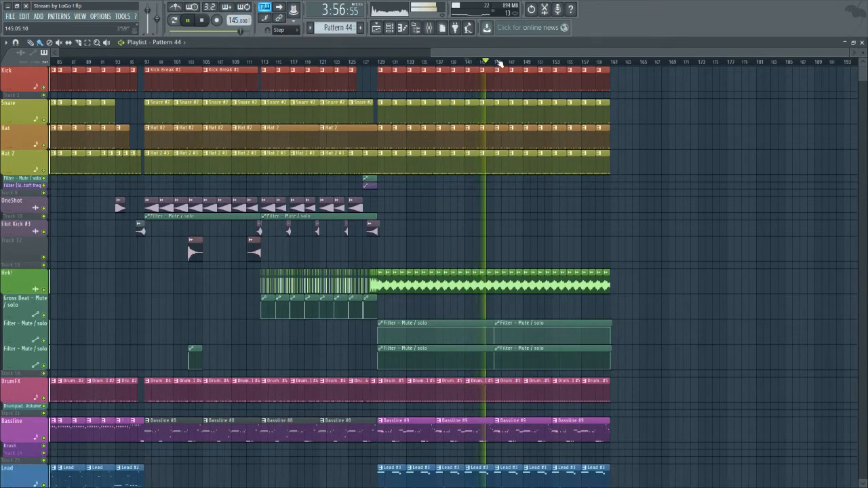
left_click(442, 27)
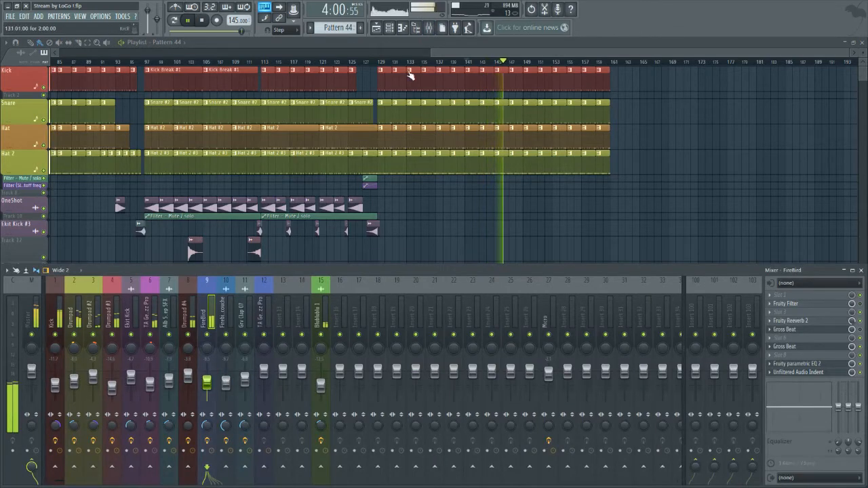
key("F9")
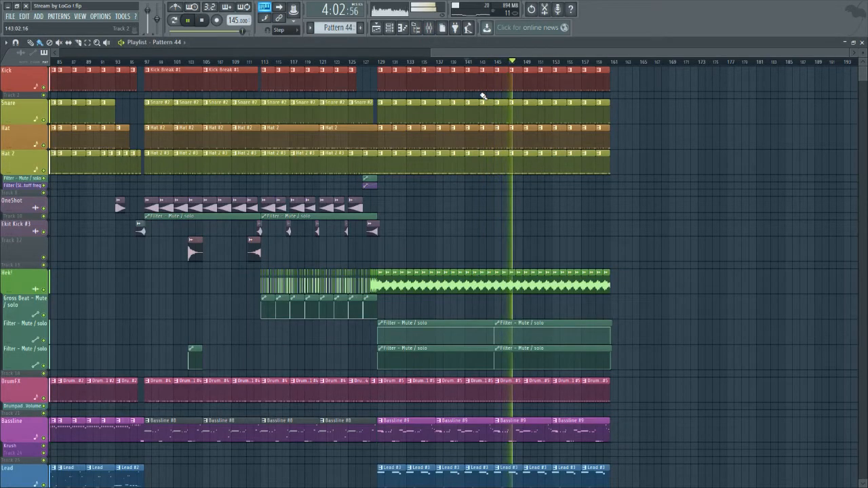
key("space")
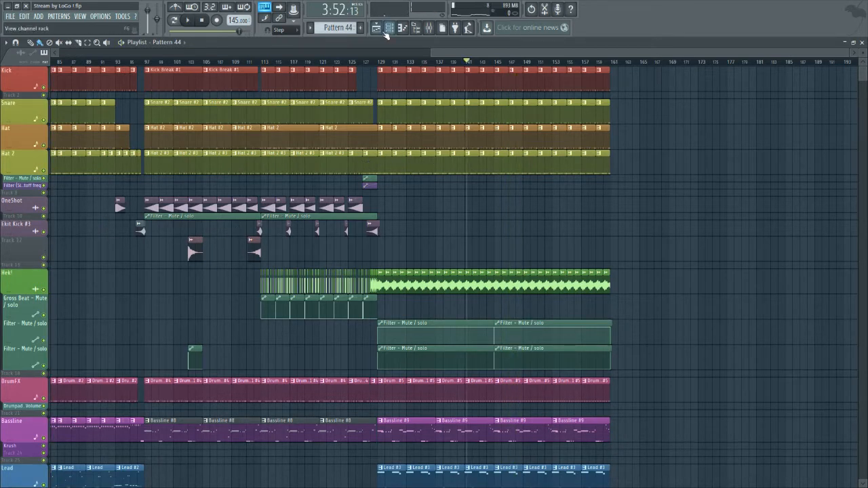
- Name the new pattern Woodblock and colour it red
left_click(360, 28)
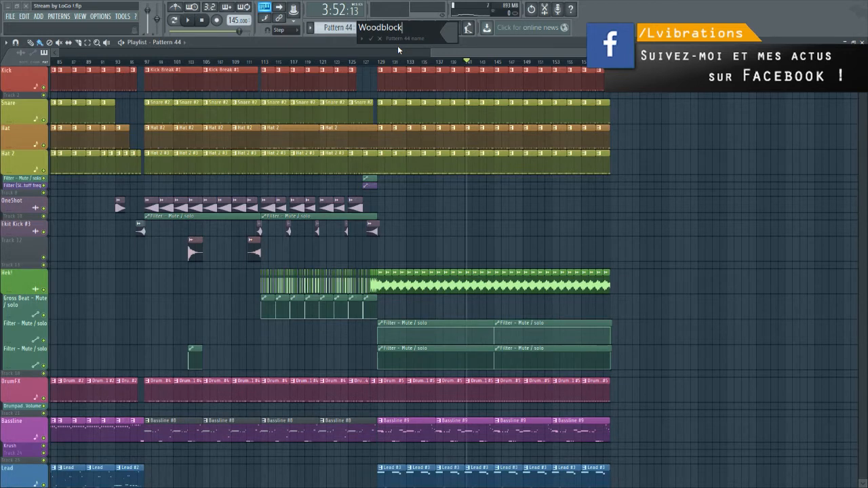
left_click(447, 31)
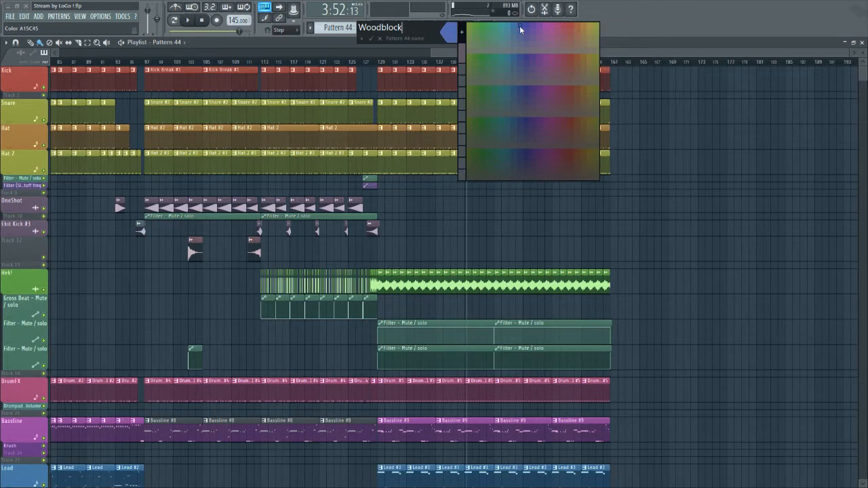
left_click(560, 28)
key("Return")
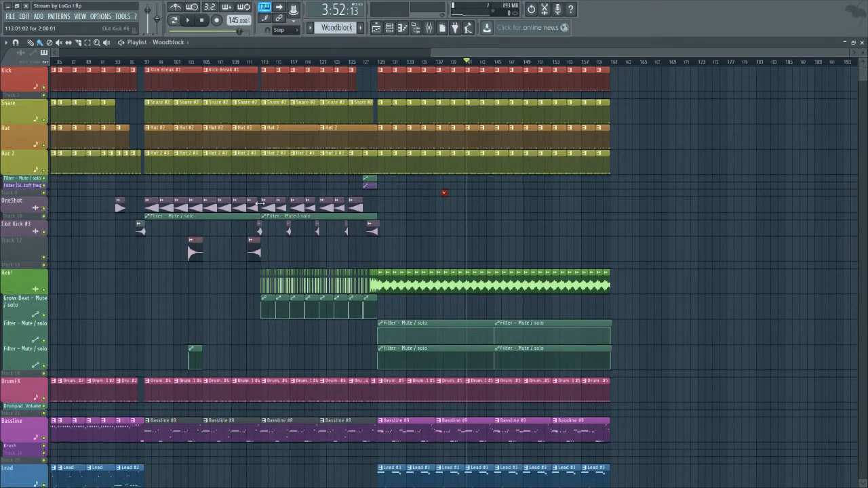
- Insert an empty playlist track above OneShot and place the Woodblock clip on it at bar 129
right_click(24, 203)
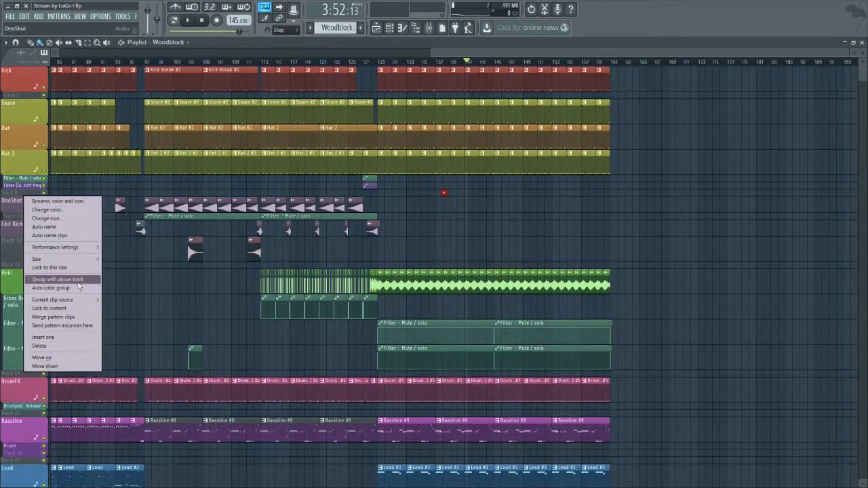
left_click(81, 339)
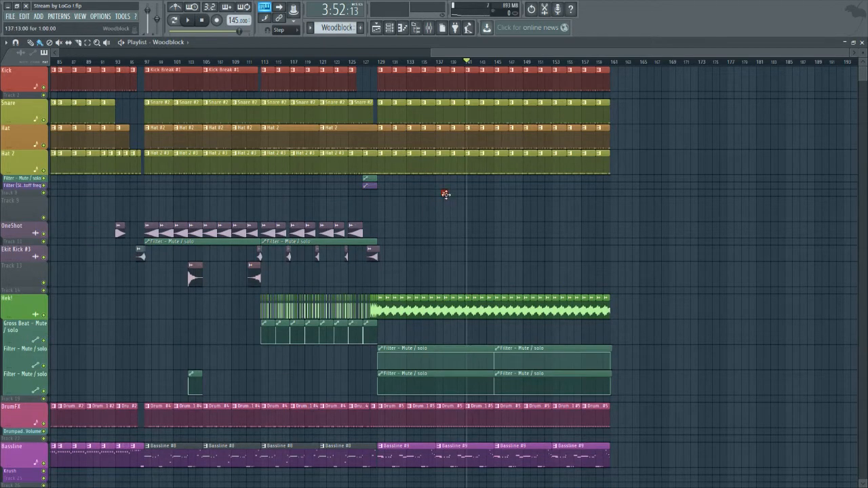
scroll(386, 218, "up", 3)
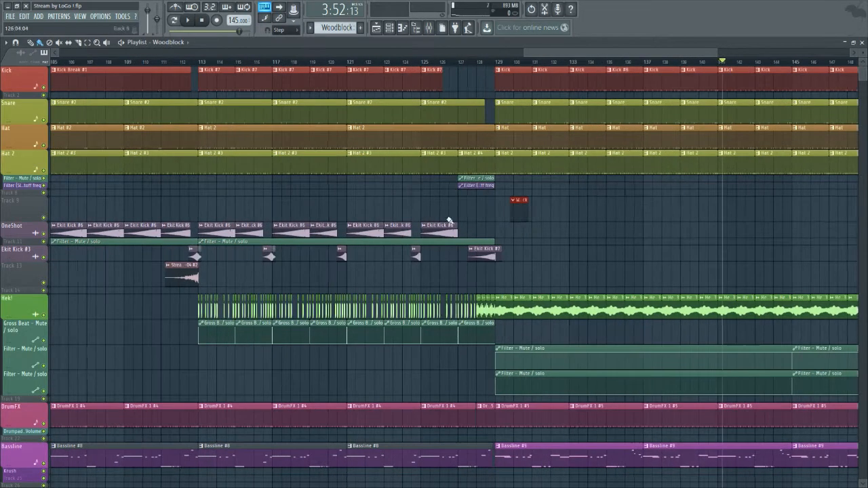
scroll(504, 214, "up", 5)
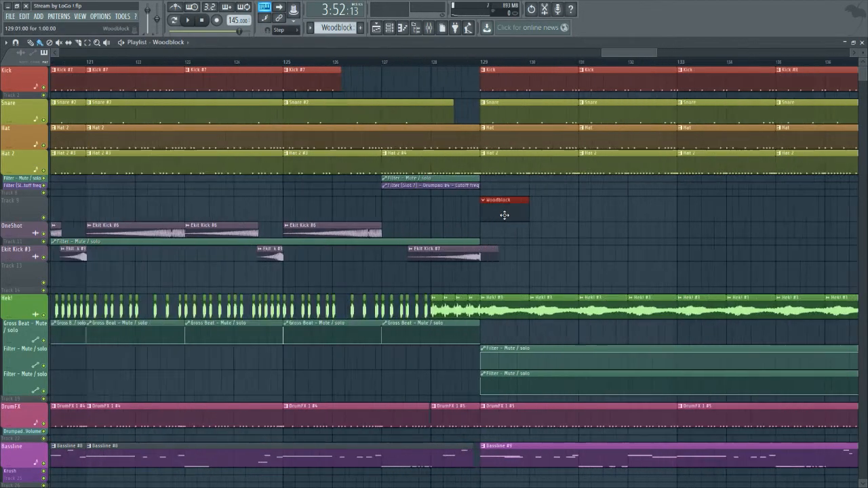
- Add a new Drumpad instrument channel to the Woodblock pattern and route it to mixer track 13
key("F6")
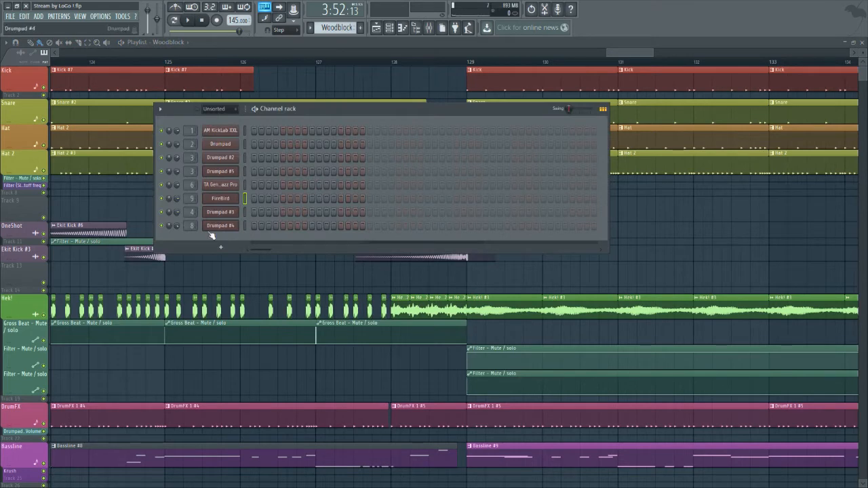
left_click(220, 246)
left_click(261, 120)
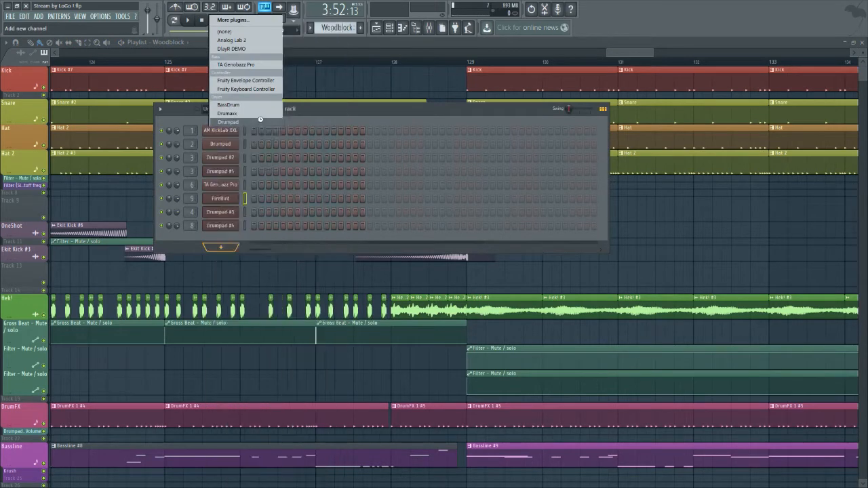
left_click_drag(299, 157, 560, 118)
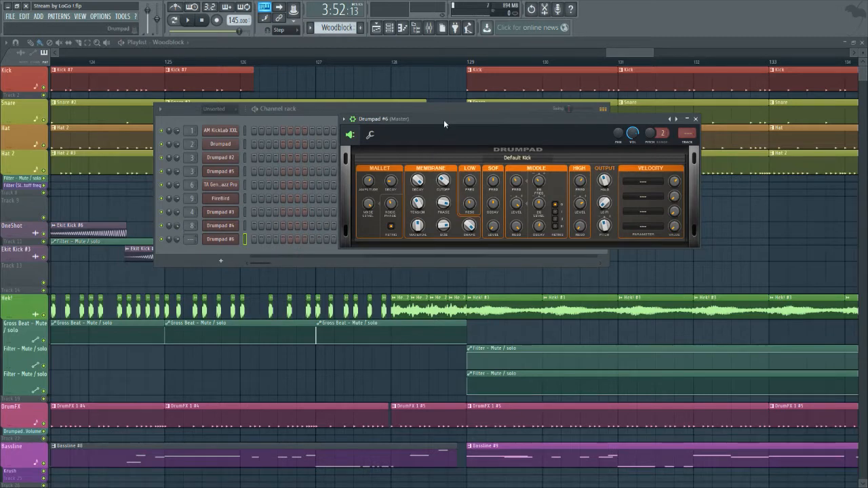
key("ctrl+l")
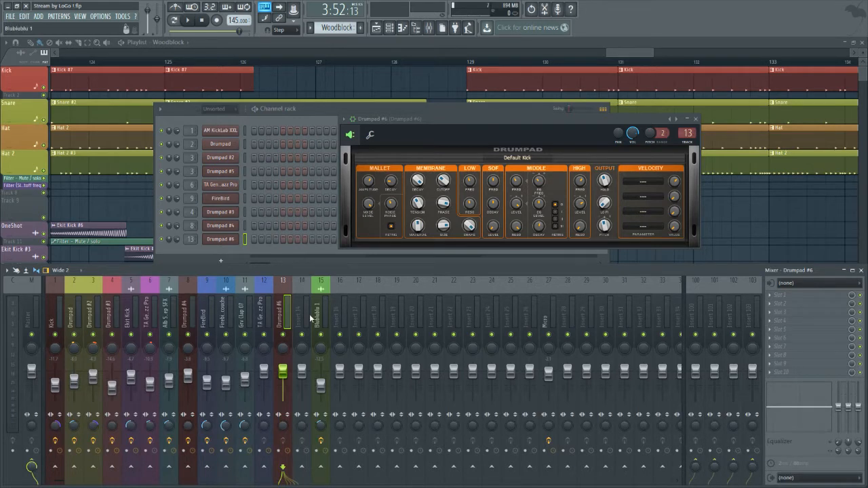
- Colour the new Drumpad's mixer track with the recently used pinkish red
right_click(283, 316)
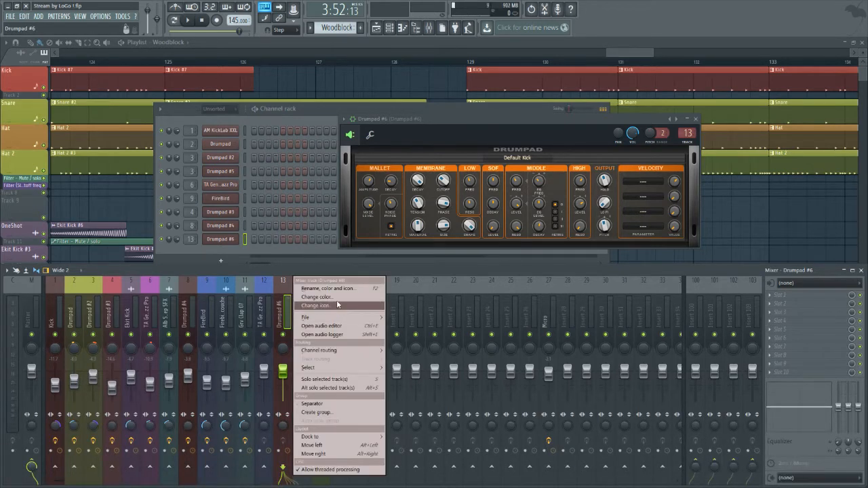
left_click(332, 300)
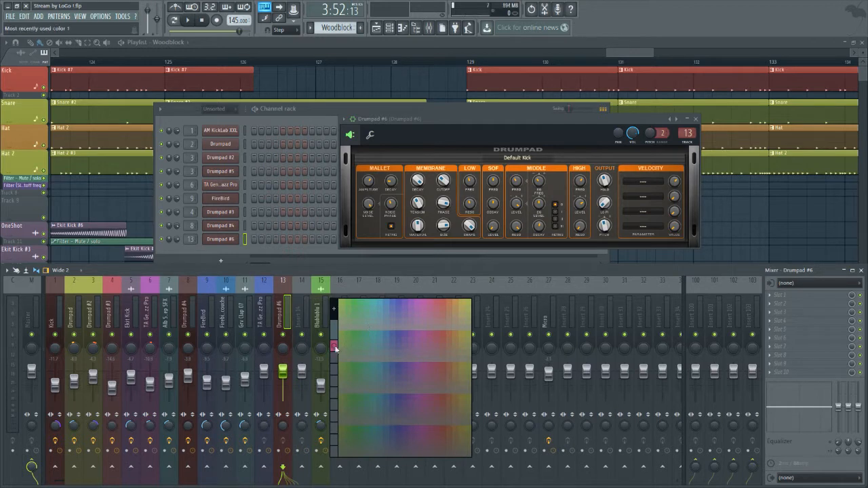
left_click(334, 346)
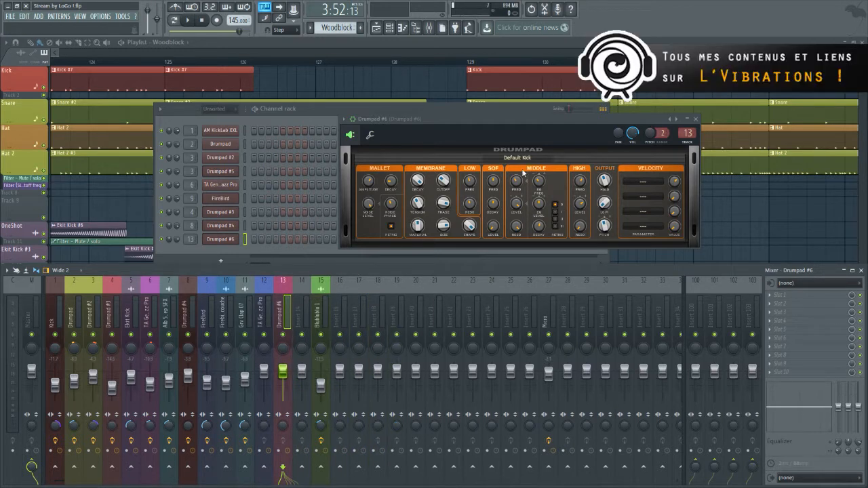
- Audition the new Drumpad's default kick sound and adjust its Low frequency
key("x")
key("x")
key("x")
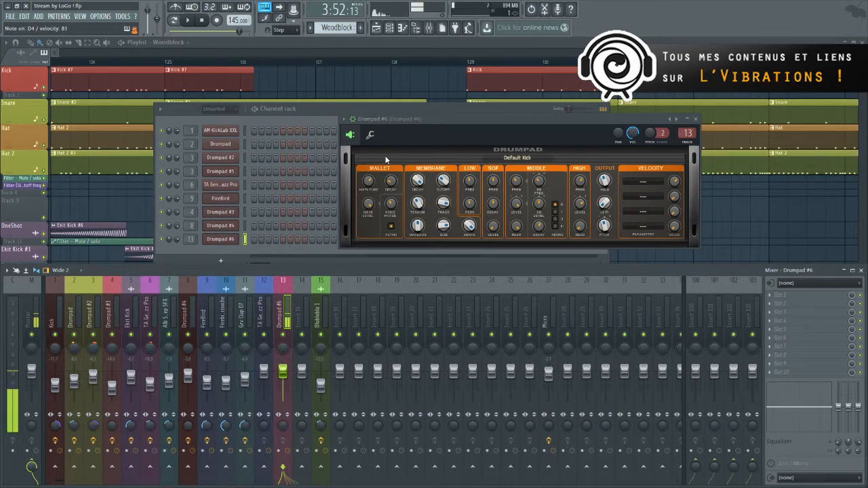
key("x")
key("x")
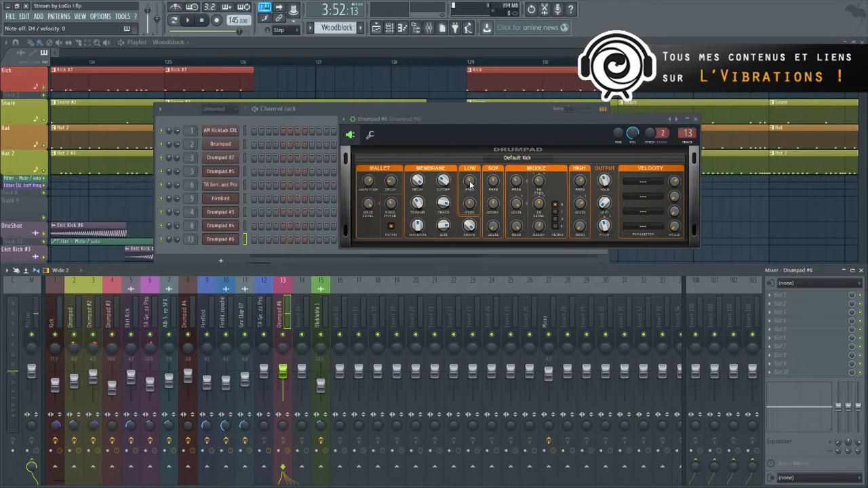
mouse_move(470, 184)
left_mouse_down()
mouse_move(474, 195)
mouse_move(473, 178)
left_mouse_up()
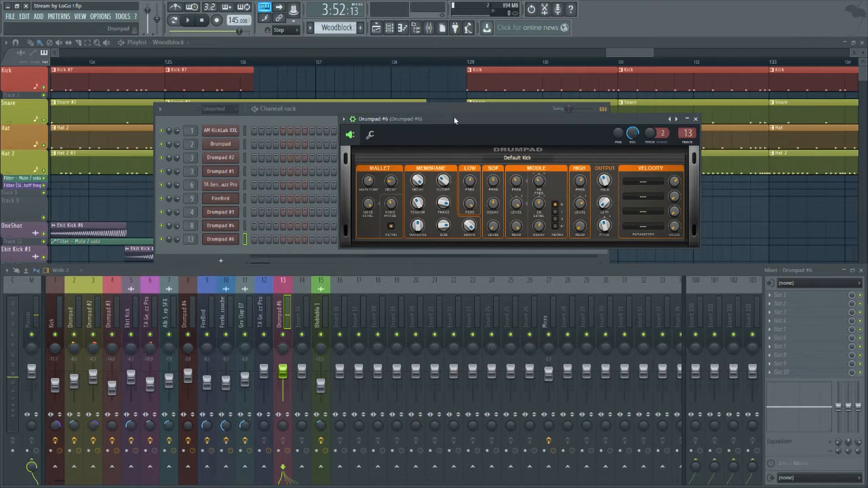
left_click_drag(453, 116, 376, 105)
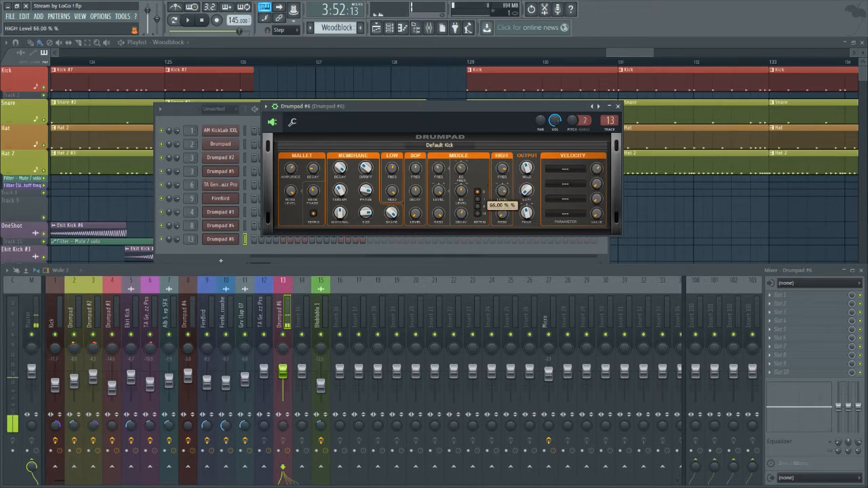
- Shape the Drumpad #6 sound by adjusting its High section, output hold, Low frequency and resonance, and mallet decay and amplitude
left_click_drag(507, 214, 527, 168)
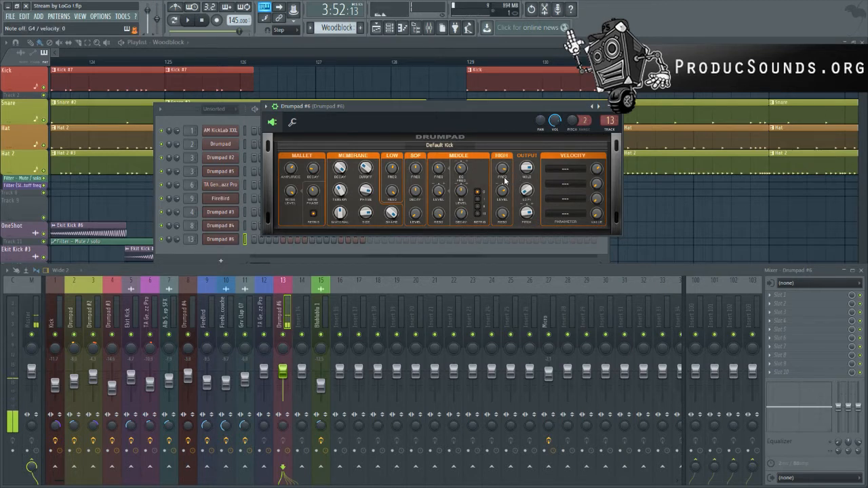
left_click_drag(392, 169, 392, 162)
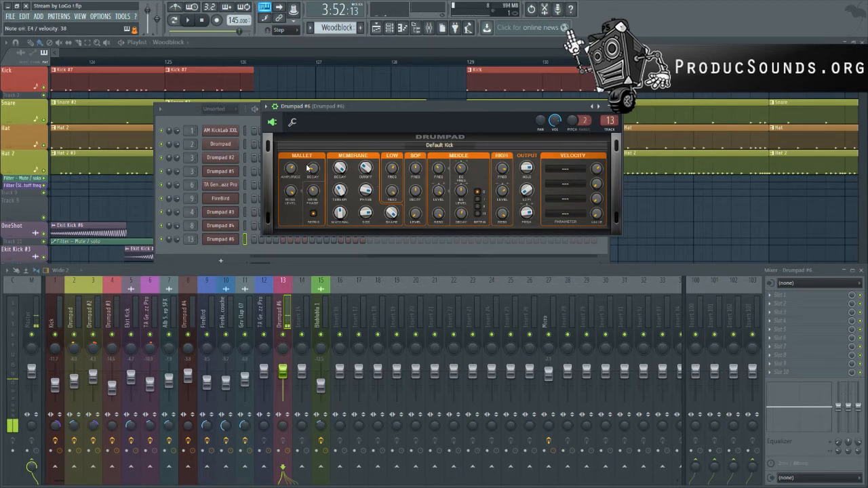
left_click_drag(312, 169, 290, 168)
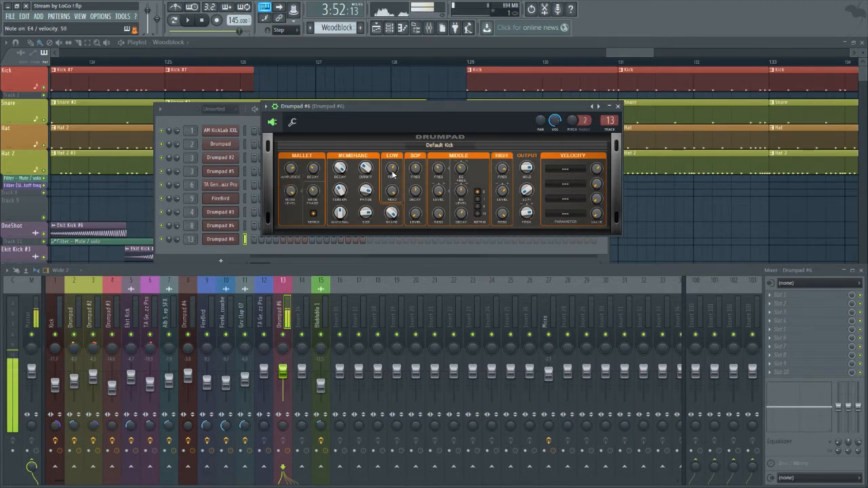
left_click_drag(396, 195, 396, 195)
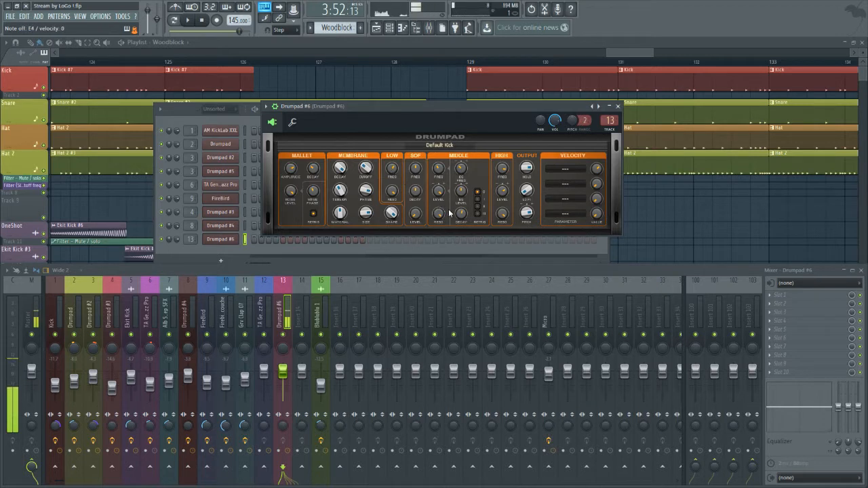
- Tune Drumpad #6's Middle frequency, level and EQ settings, and refine the mallet amplitude
left_click_drag(439, 169, 438, 193)
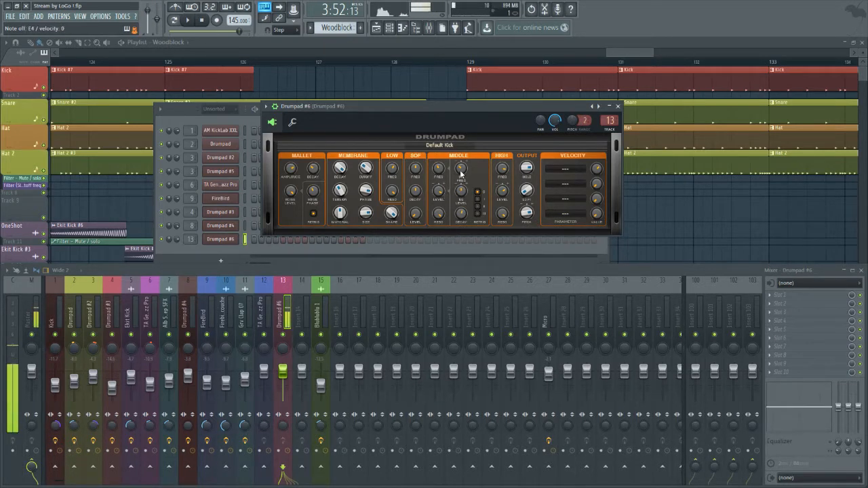
mouse_move(462, 171)
left_click_drag(461, 171, 462, 192)
left_click_drag(292, 171, 294, 171)
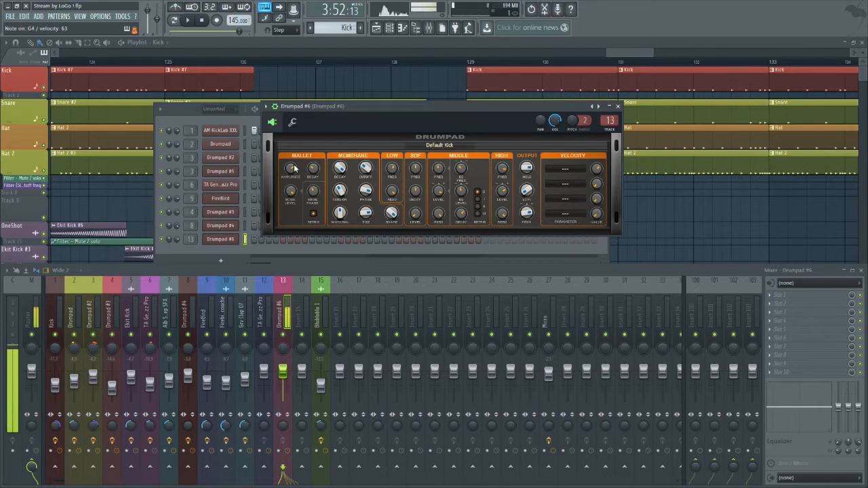
- Place Drumpad #6 hits on steps 3, 7, 11 and 15 of the Woodblock pattern and play the pattern alone
double_click(373, 44)
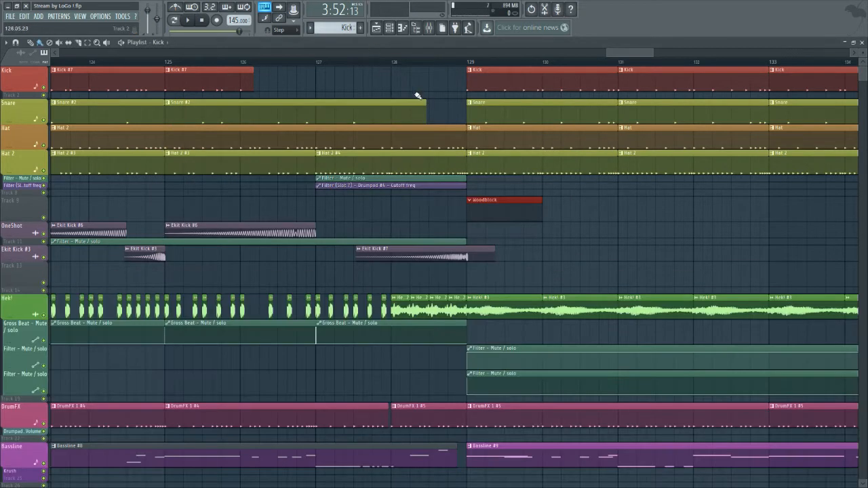
scroll(429, 176, "down", 3, "ctrl")
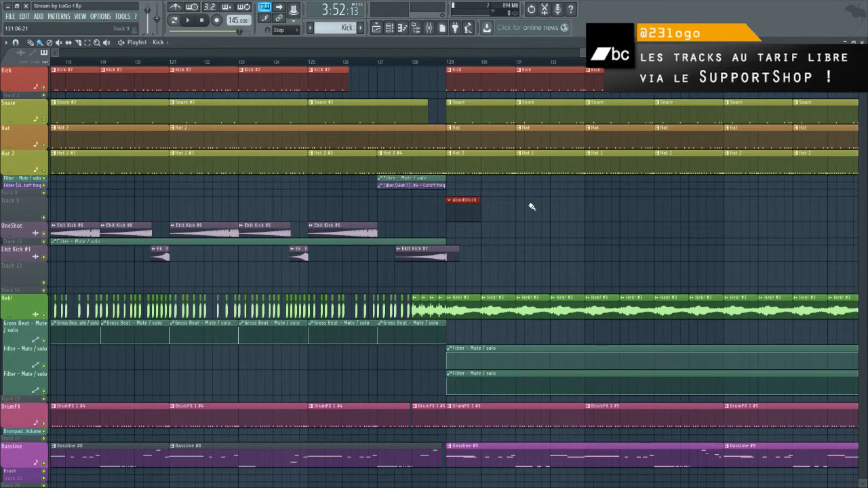
scroll(532, 206, "down", 3)
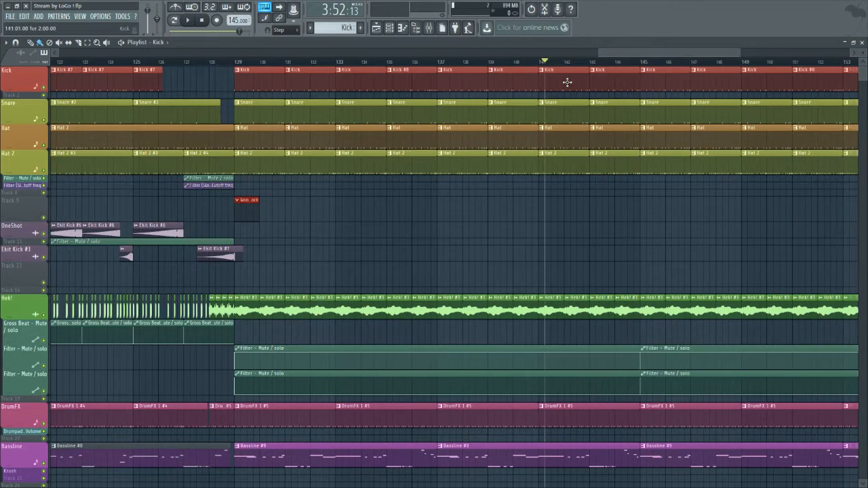
scroll(463, 186, "down", 1)
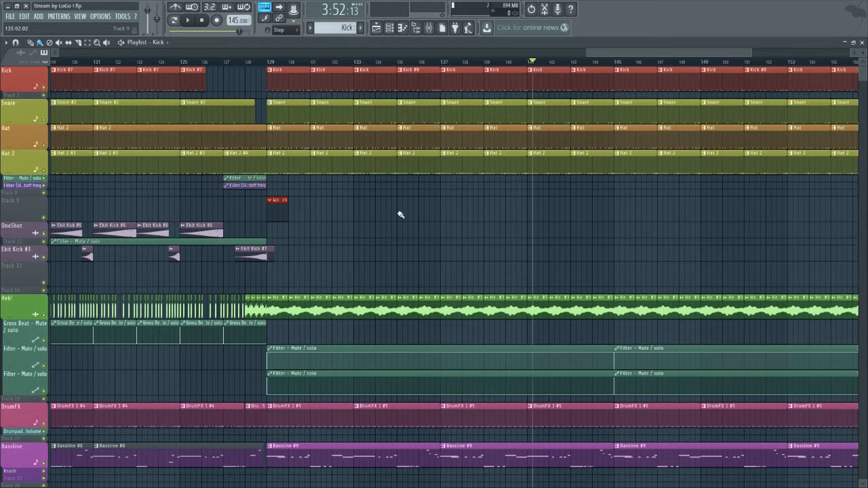
scroll(278, 213, "up", 1)
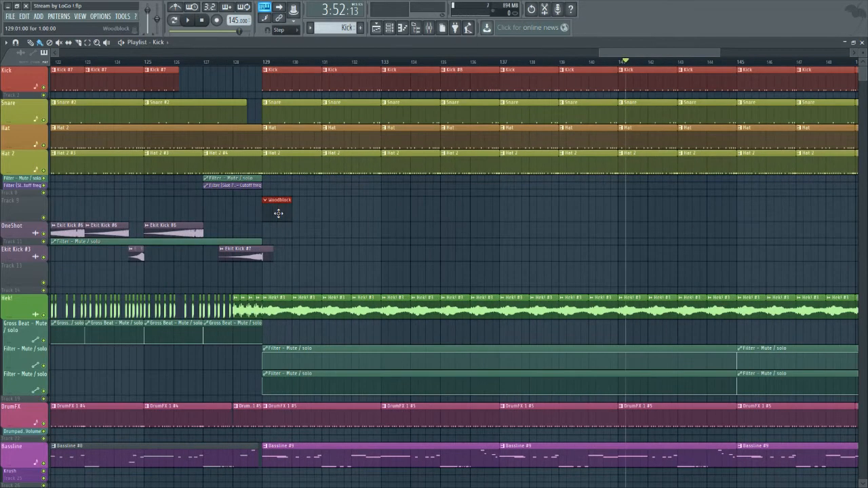
double_click(278, 213)
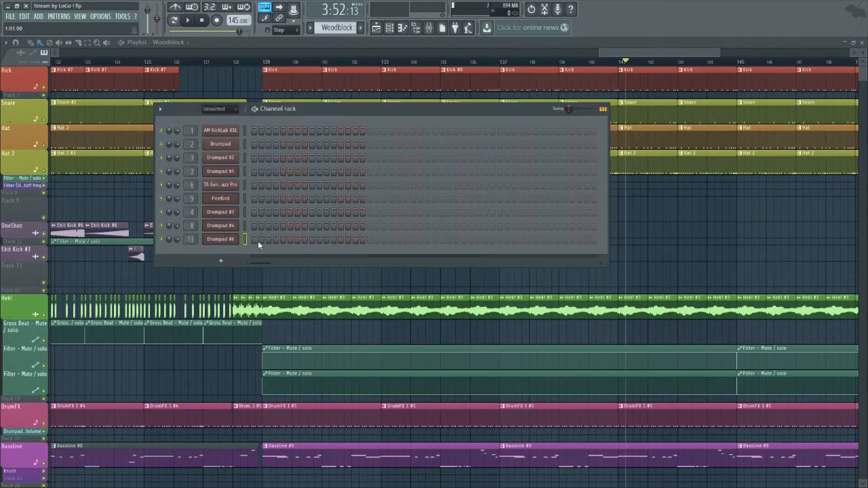
left_click(326, 239)
left_click(354, 239)
left_click(175, 21)
key("space")
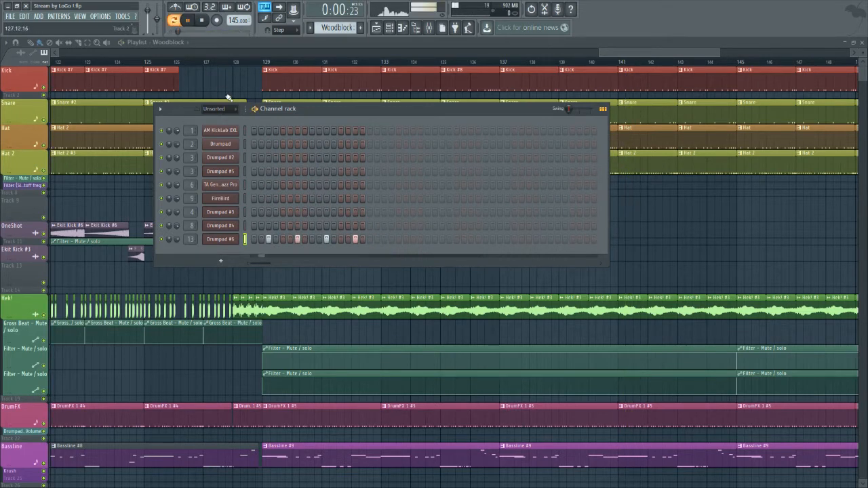
- Play the song from bar 129 and select bars 129 to 132 in the playlist as the loop range
right_click(391, 280)
scroll(648, 230, "down", 5)
scroll(645, 226, "up", 3)
scroll(648, 229, "up", 3)
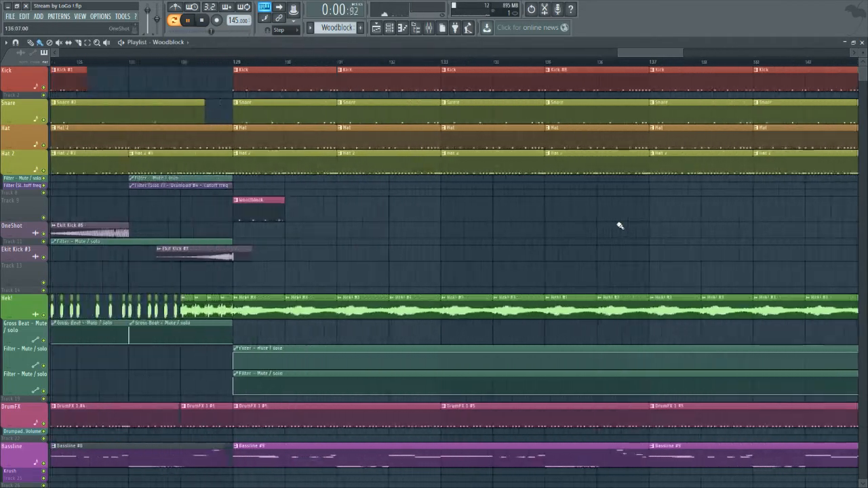
left_click(213, 63)
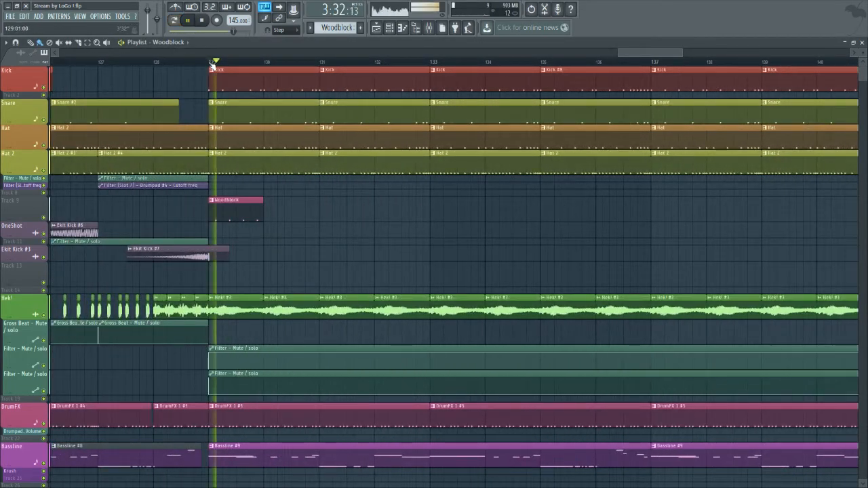
left_click_drag(212, 64, 418, 88)
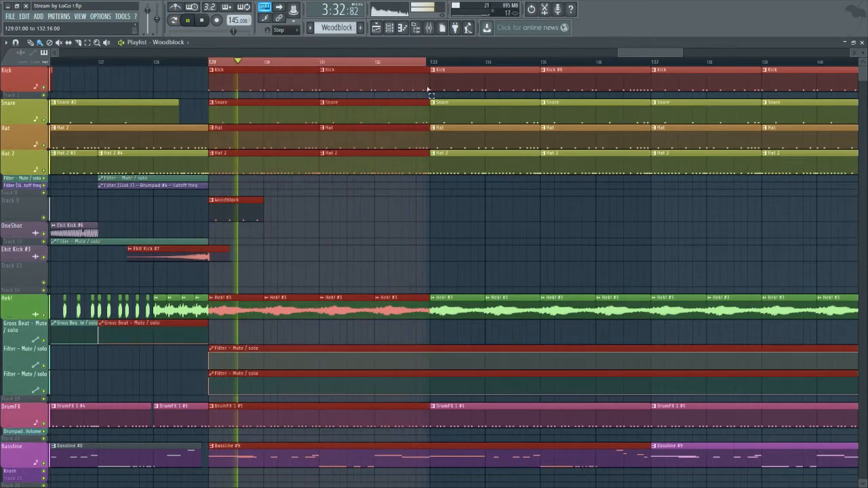
key("space")
- Extend the Woodblock pattern to two bars with Drumpad #6 hits on steps 19, 23, 27 and 31, and play it in the song
double_click(249, 214)
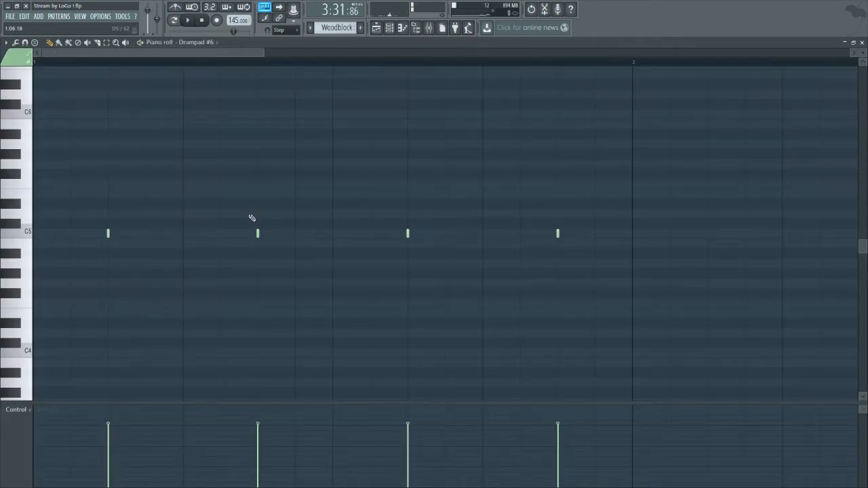
scroll(388, 62, "down", 3)
left_click(389, 27)
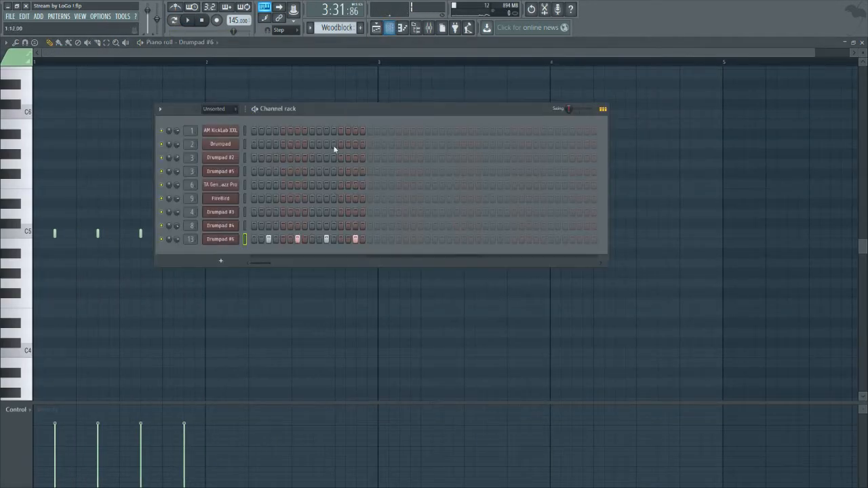
left_click(384, 240)
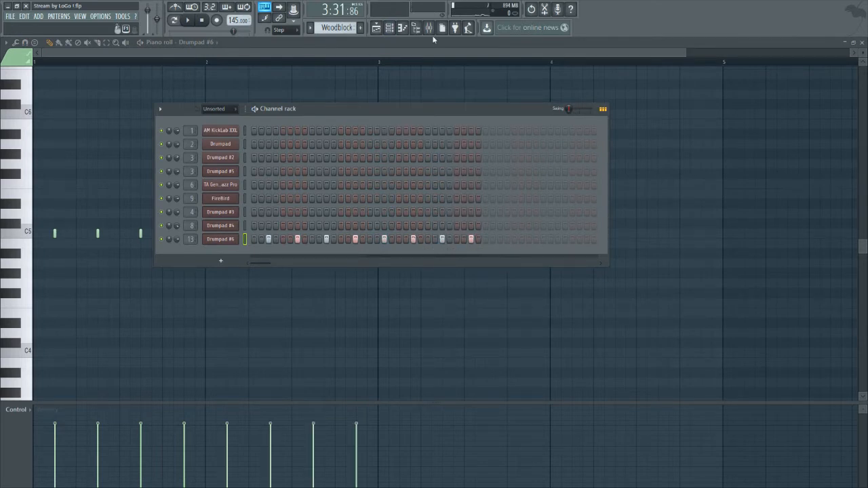
left_click(375, 27)
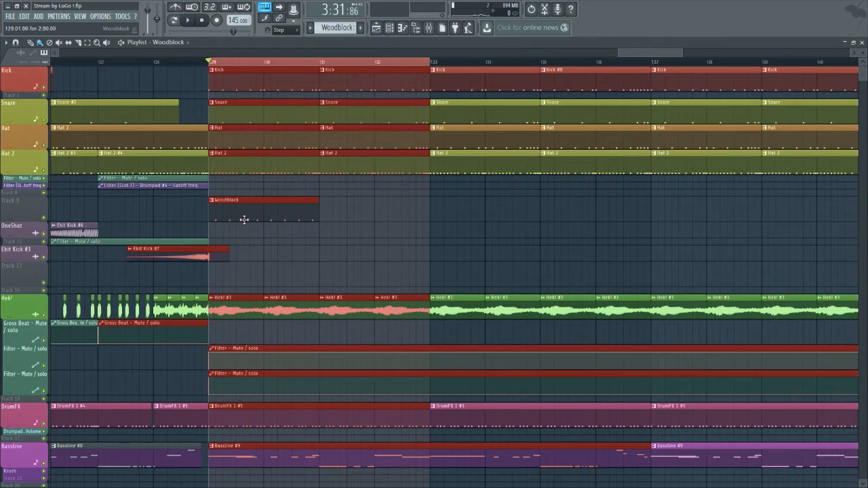
key("space")
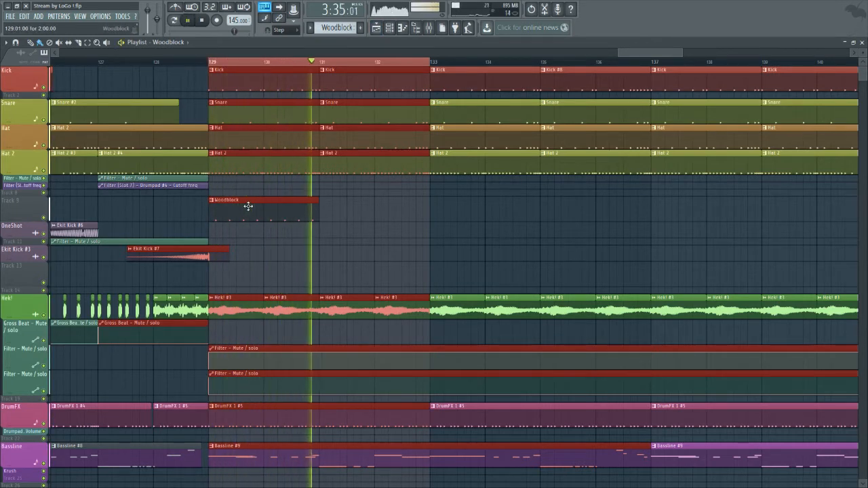
key("space")
- Set Drumpad #6's Middle frequency to 49.55 % while listening to it in the looped song section
double_click(249, 207)
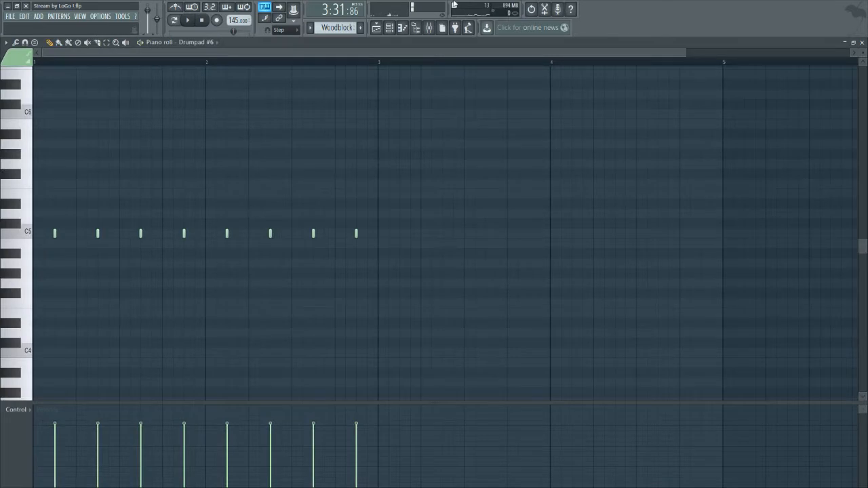
left_click(390, 27)
left_click(221, 240)
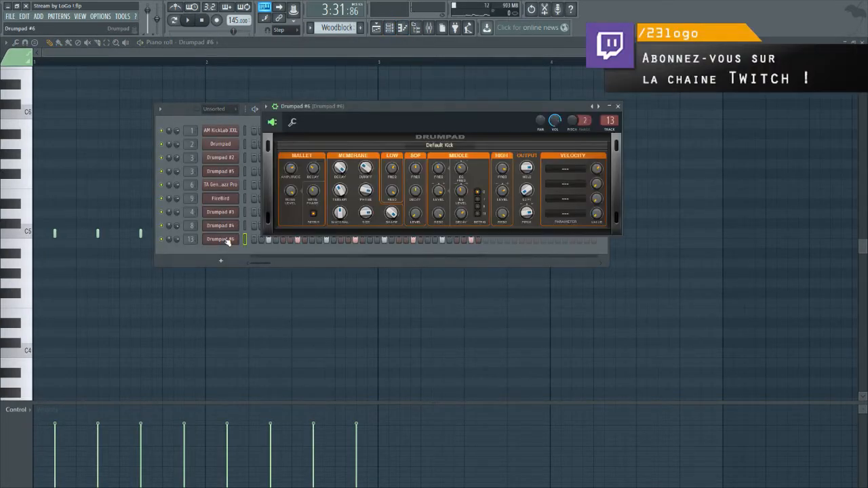
key("space")
mouse_move(439, 169)
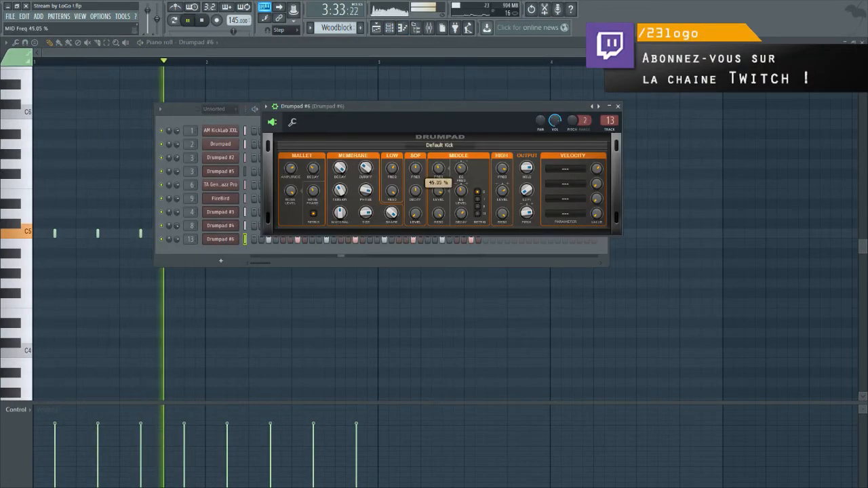
left_click_drag(439, 169, 438, 162)
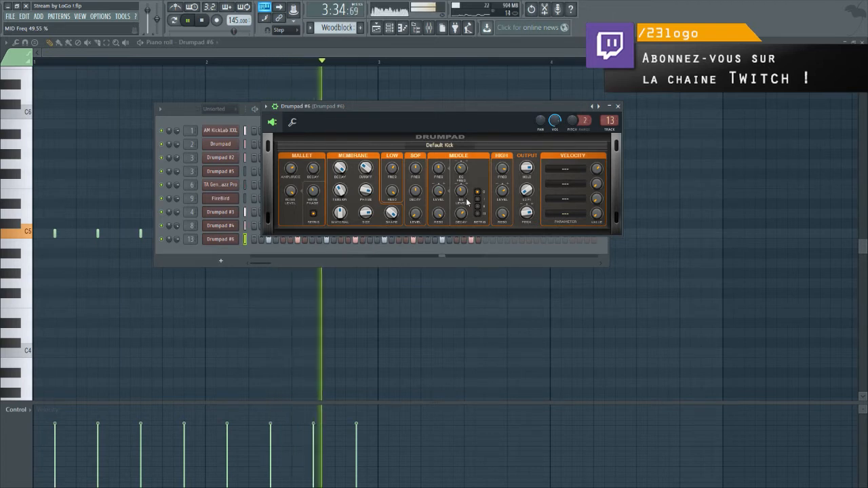
key("space")
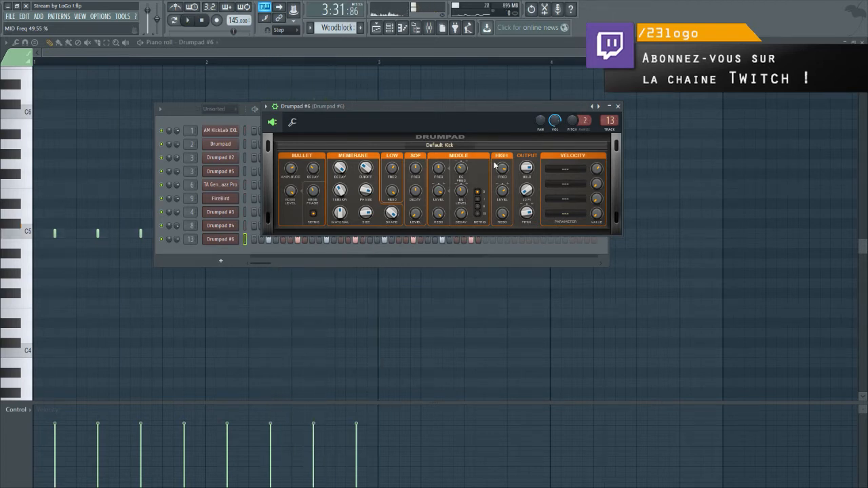
- Lower the Drumpad #6 mixer track's level to about -6.9 dB while the loop plays
left_click(429, 30)
key("space")
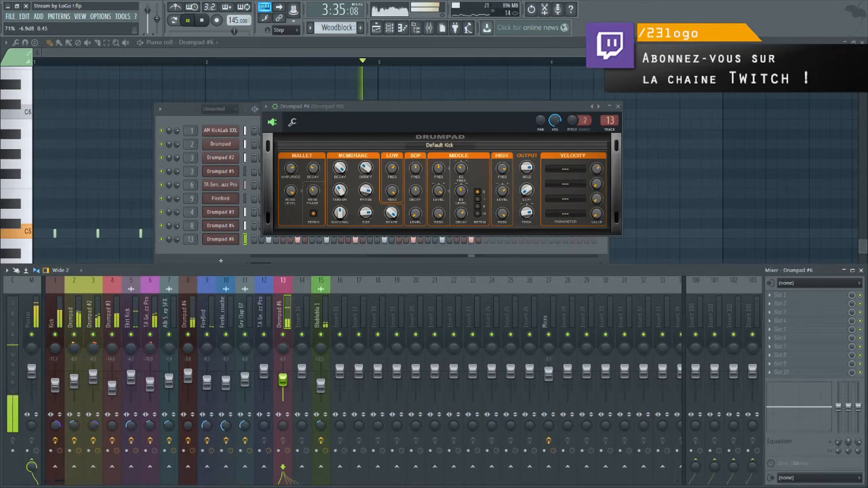
key("space")
left_click(296, 47)
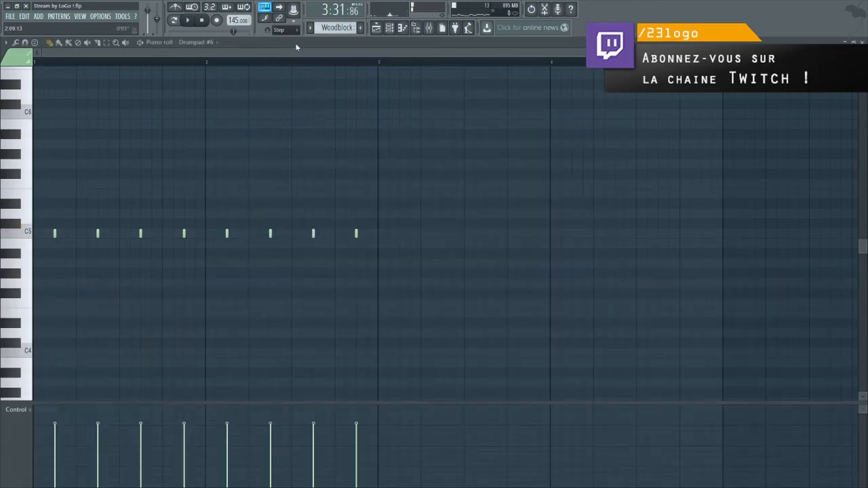
- Try extra Drumpad #6 hits on steps 8 and 9 of the Woodblock pattern while the loop plays
left_click(390, 27)
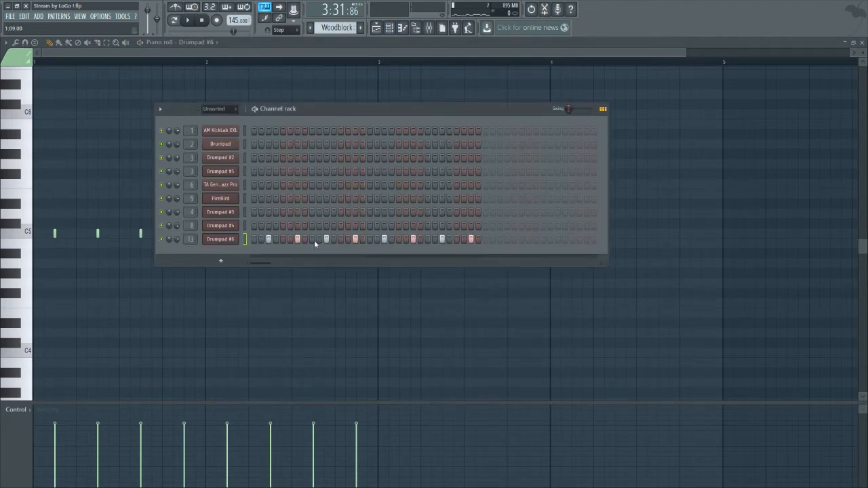
key("space")
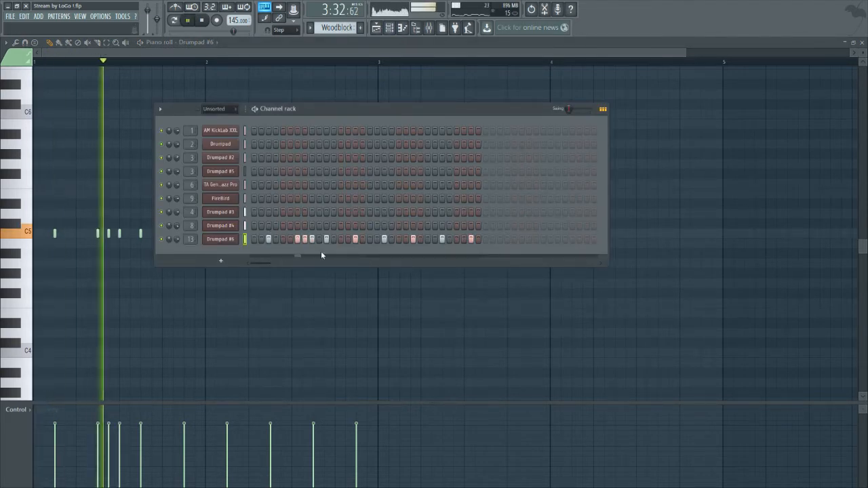
key("space")
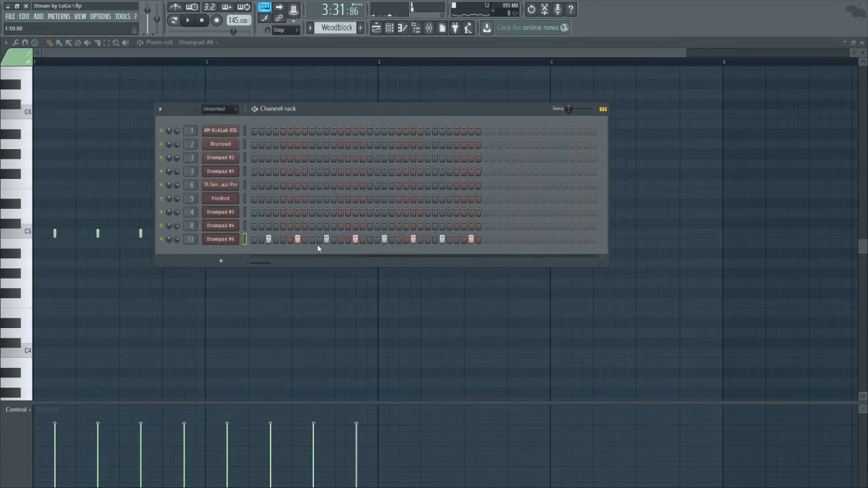
- Try extra Drumpad #6 hits on steps 16, 17, 32 and 33 of the Woodblock pattern while the loop plays
key("space")
key("space")
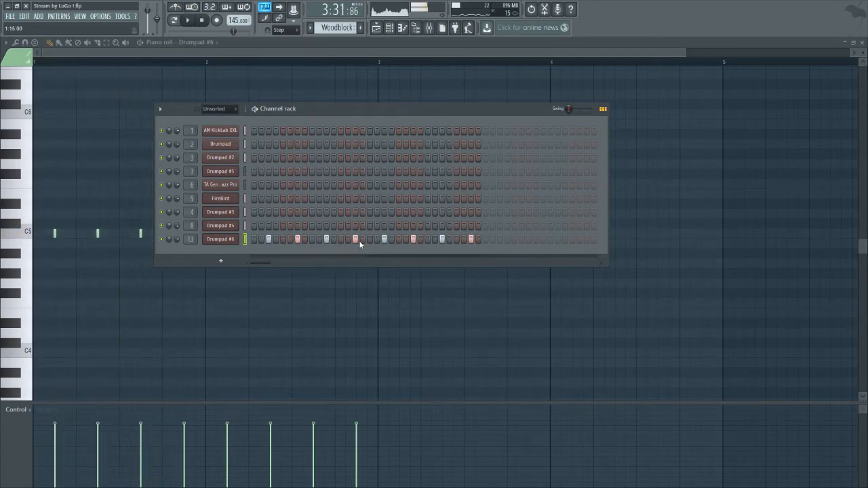
left_click(363, 240)
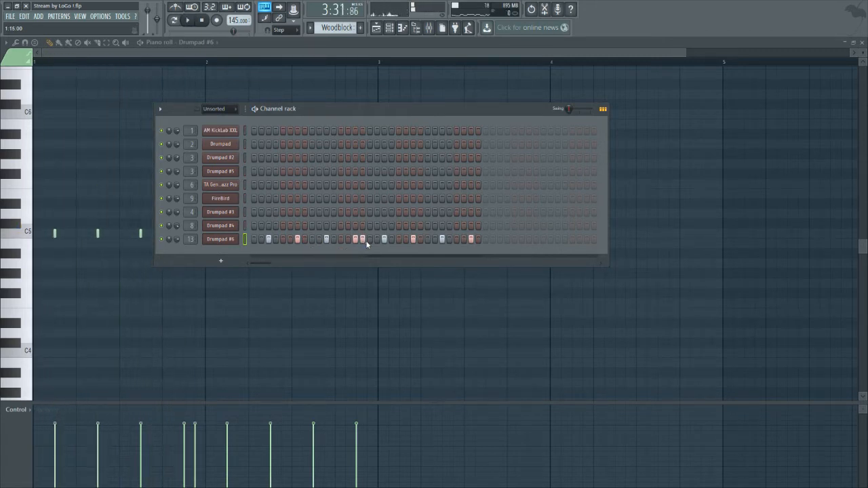
left_click(483, 239)
key("space")
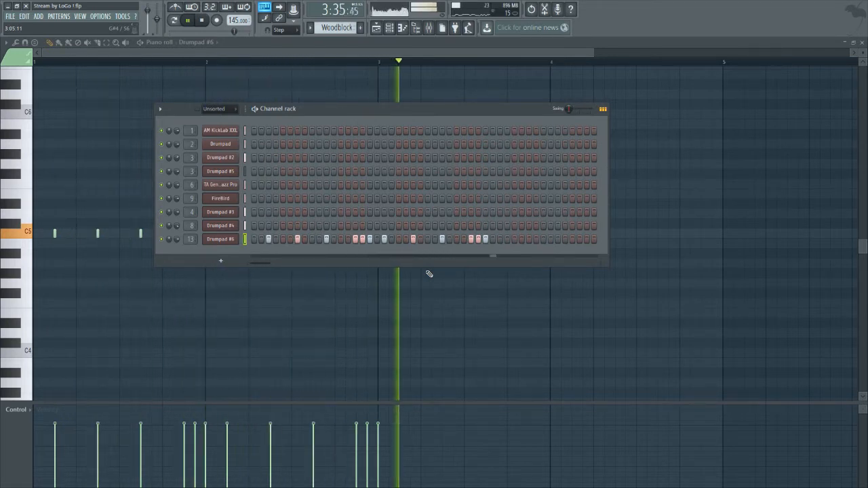
- Remove the Drumpad #6 hits on steps 16, 32 and 33 while listening to the loop again
left_click(479, 239)
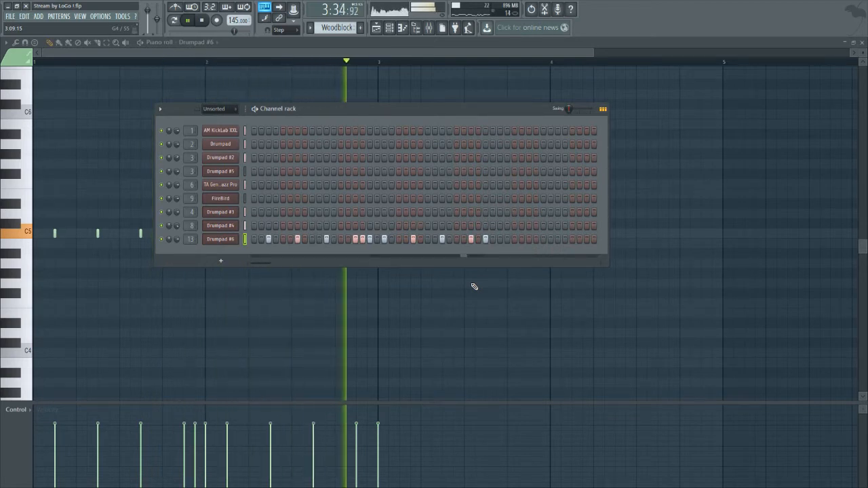
key("space")
left_click(485, 239)
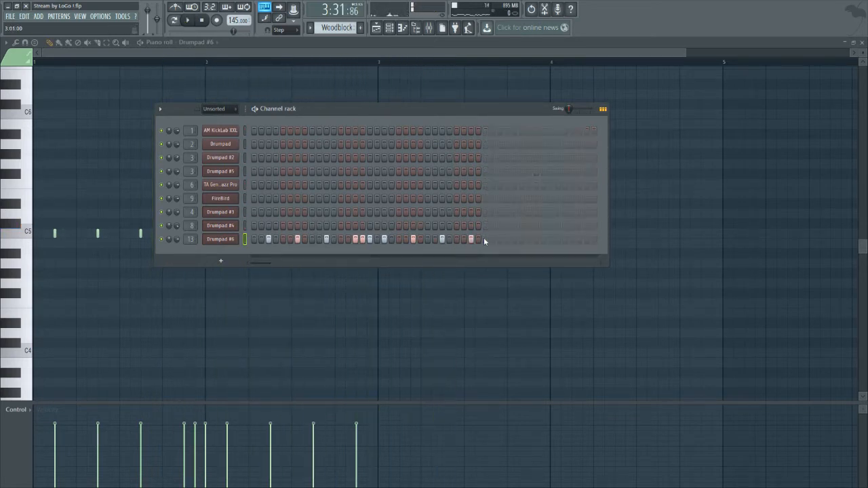
key("space")
left_click(363, 239)
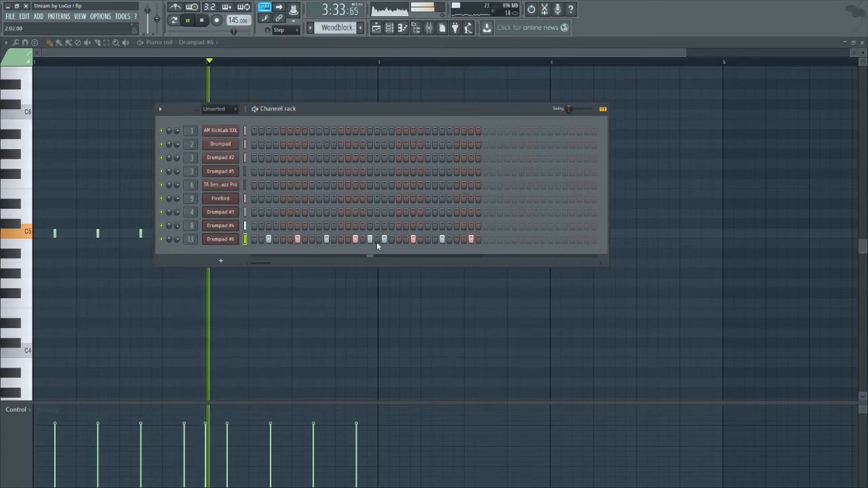
- Add Drumpad #6 hits on steps 1 and 32, clear those on steps 17 and 33, and play the loop
left_click(478, 239)
left_click(486, 240)
key("space")
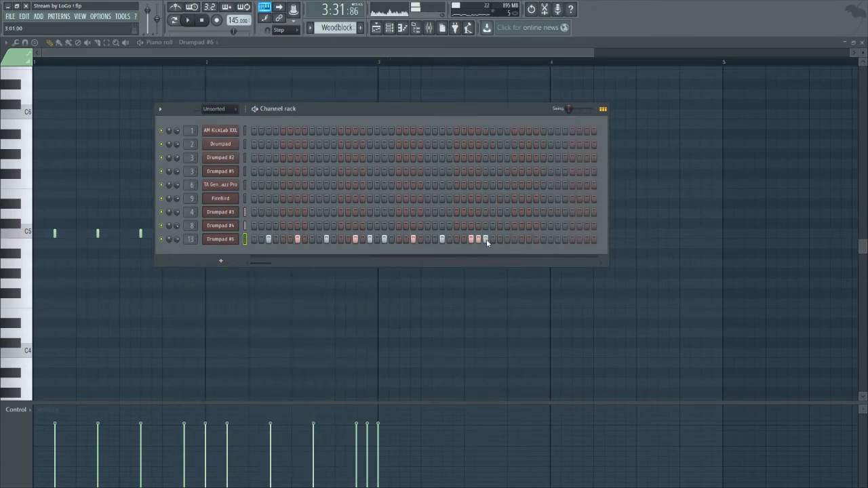
left_click(486, 240)
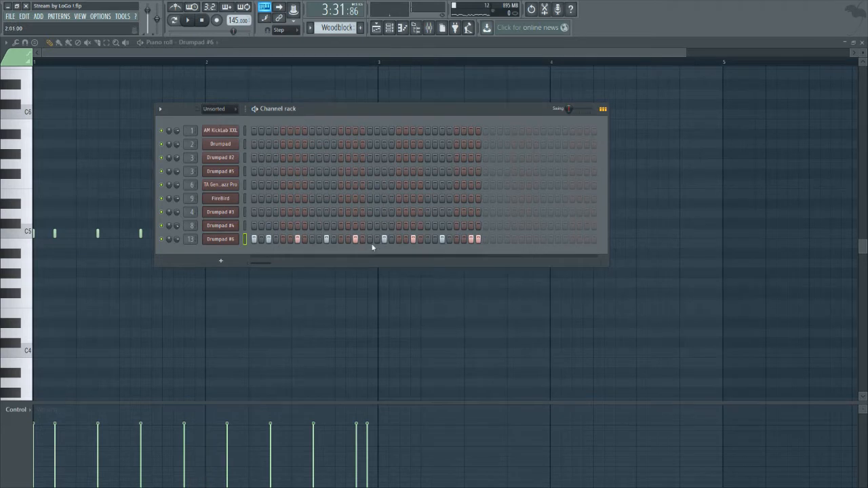
key("space")
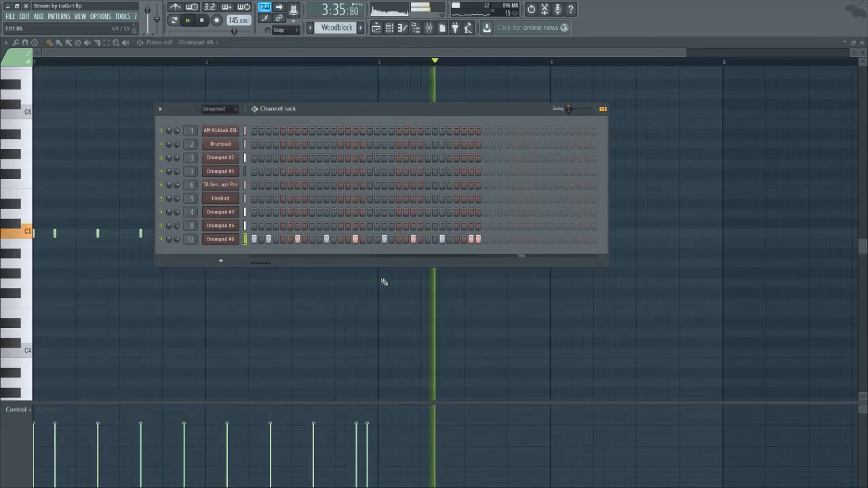
key("space")
- Repeat the two-bar Woodblock clip in the playlist at bars 131, 133 and 135
left_click(376, 28)
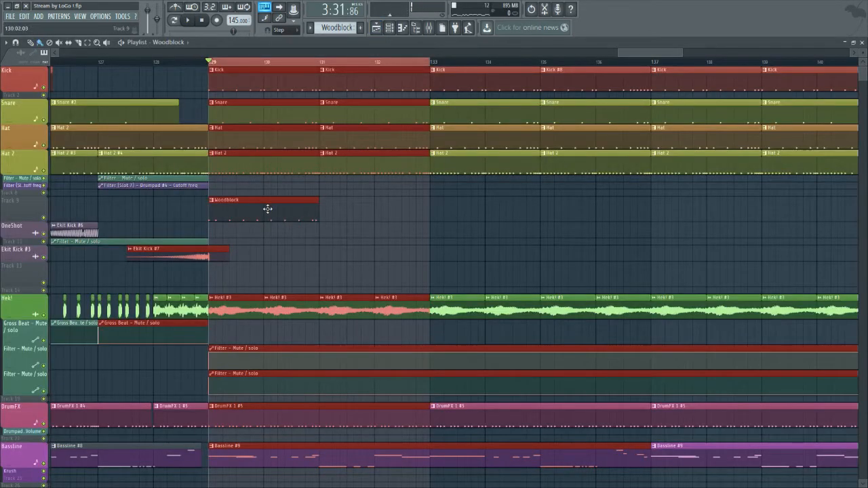
left_click(338, 209)
scroll(342, 210, "up", 2)
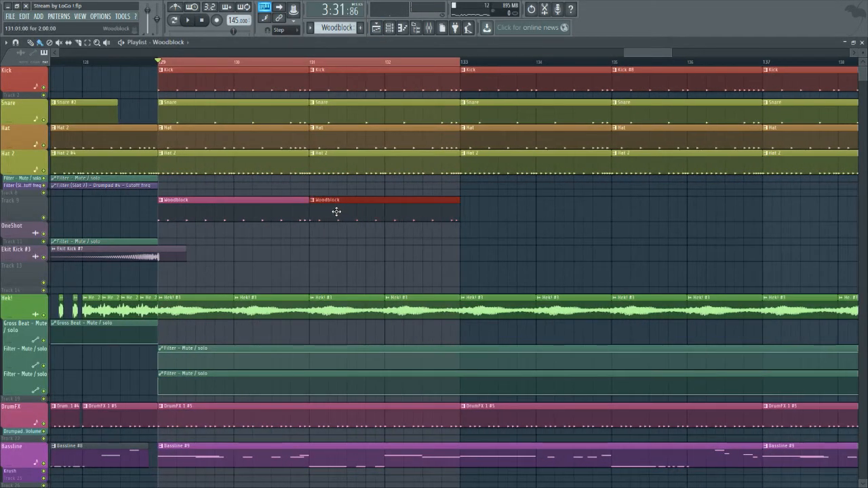
scroll(337, 212, "down", 2)
left_click_drag(417, 212, 292, 219)
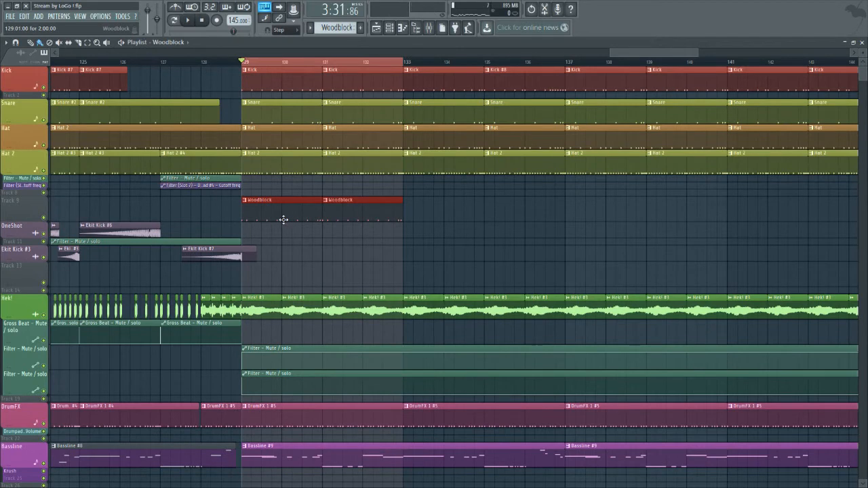
mouse_move(353, 219)
left_mouse_down("shift")
mouse_move(211, 219)
mouse_move(527, 199)
mouse_move(515, 203)
left_mouse_up("shift")
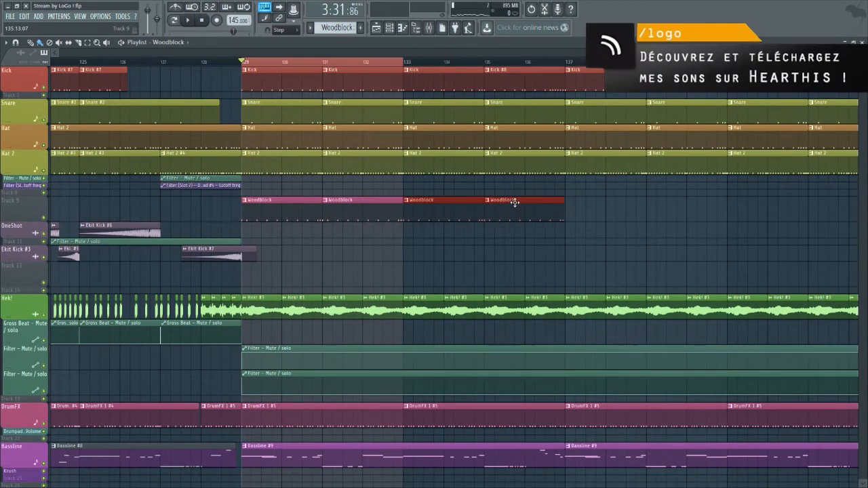
- Raise the Drumpad #6 mixer track's level slightly while the looped section plays
key("space")
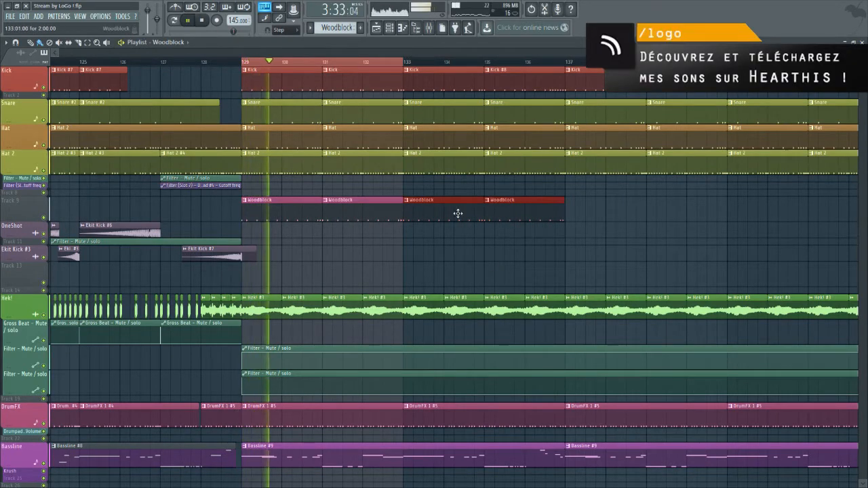
left_click(429, 27)
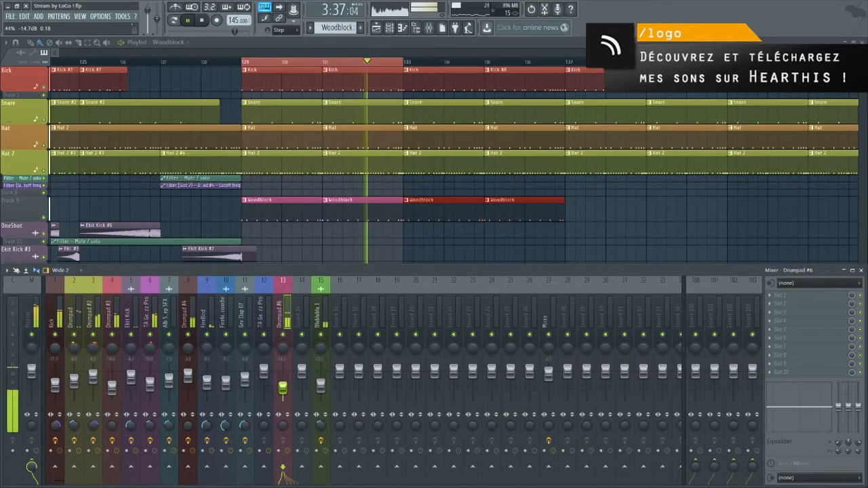
left_click_drag(283, 387, 283, 385)
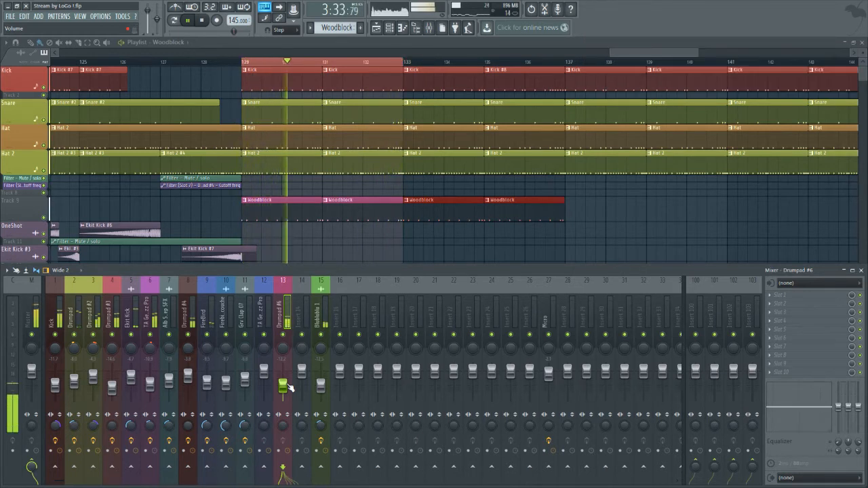
key("space")
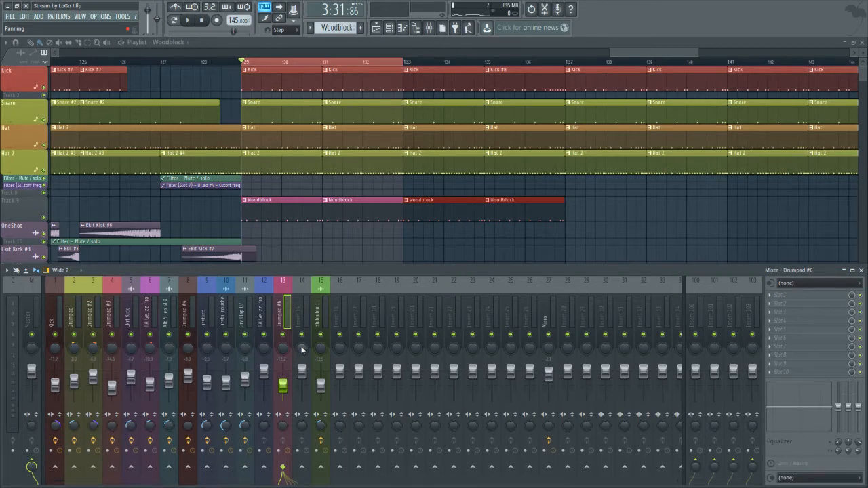
key("space")
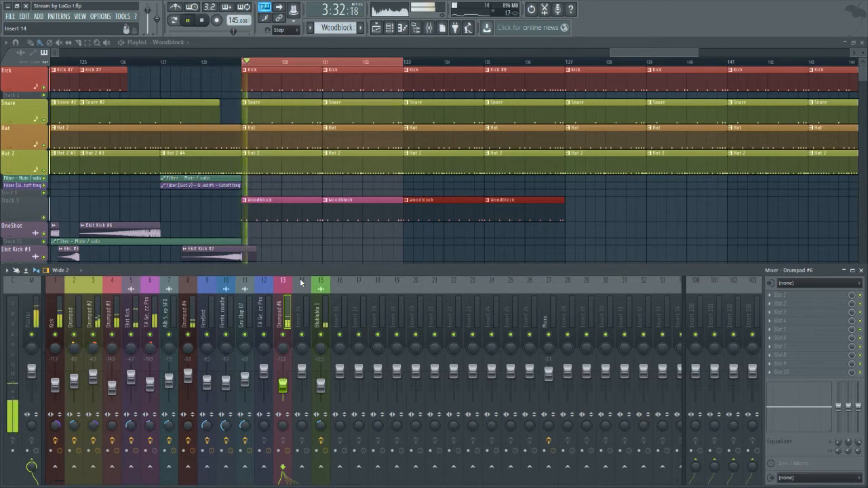
key("space")
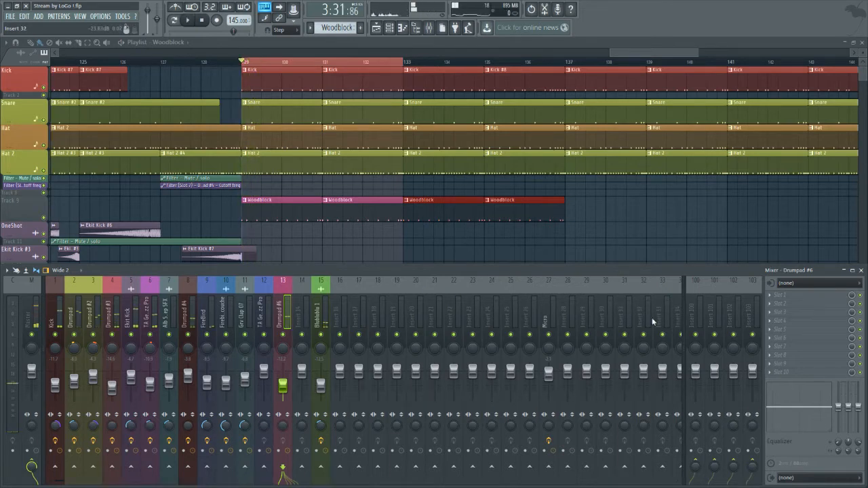
- Load Fruity Delay 2 in the Drumpad #6 track's first effect slot, adjust its feedback and time settings, and play the Woodblock pattern alone
left_click(780, 299)
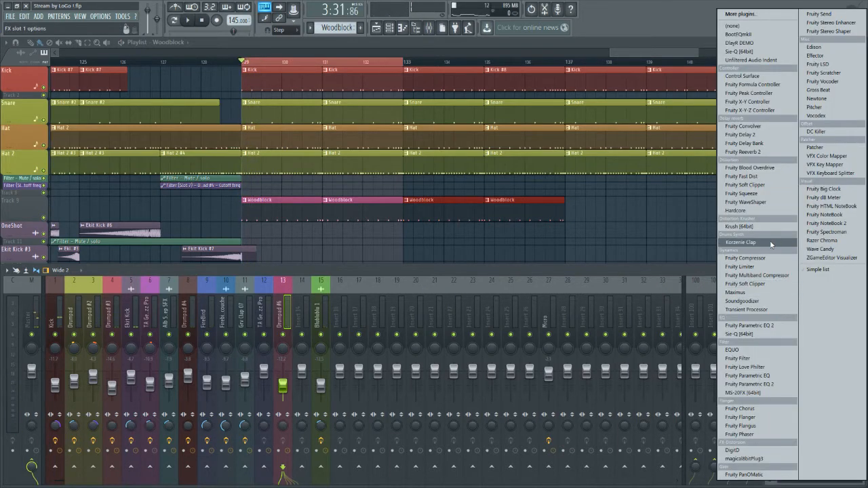
left_click(743, 134)
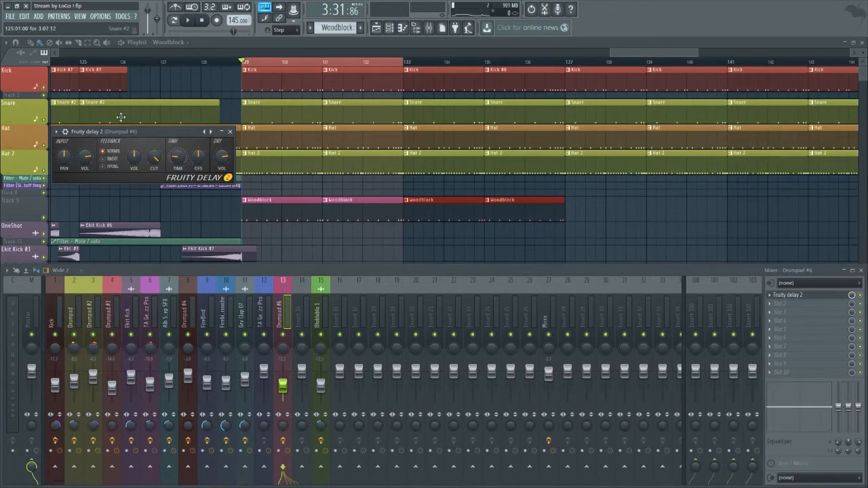
left_click_drag(134, 132, 342, 160)
key("space")
key("l")
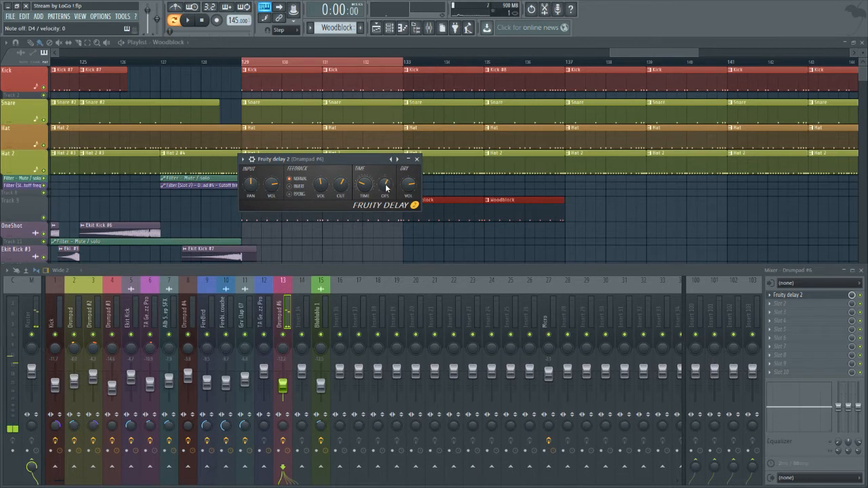
key("space")
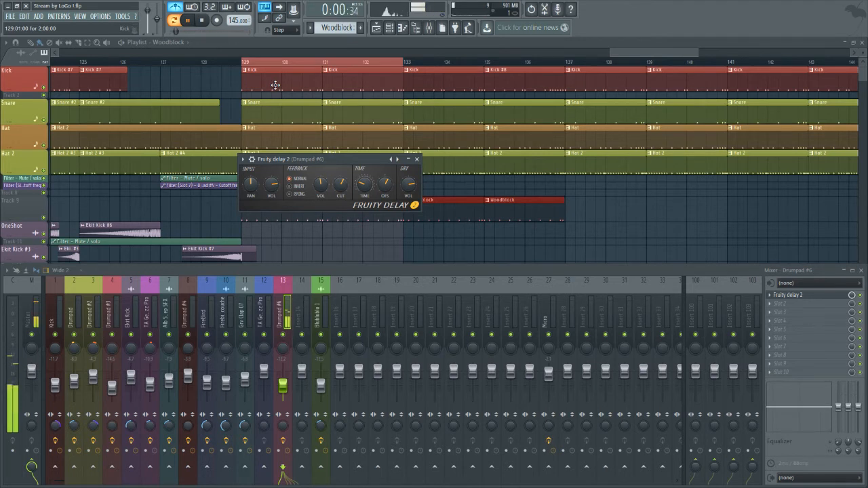
- Return to song playback, clear the looped time selection and play the song from bar 129
left_click(204, 21)
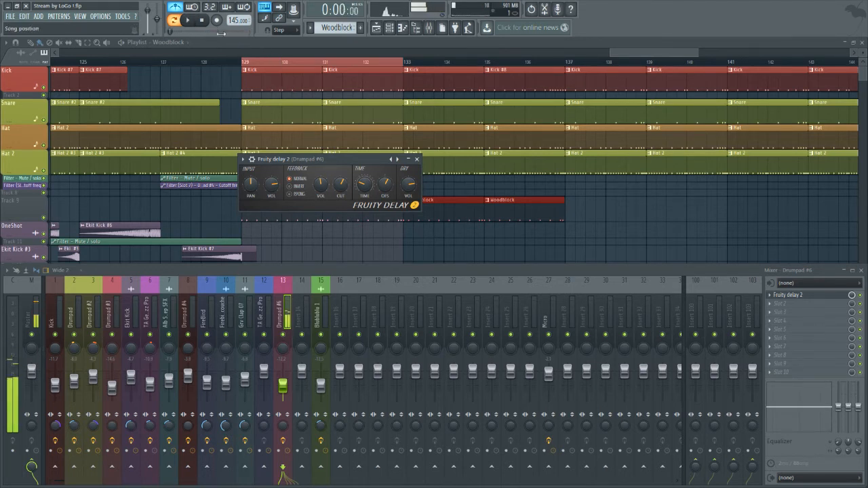
double_click(244, 64)
key("space")
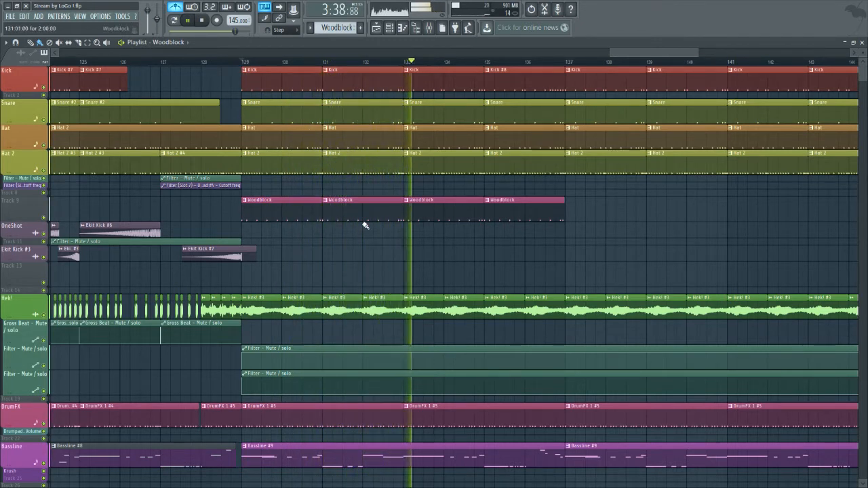
key("space")
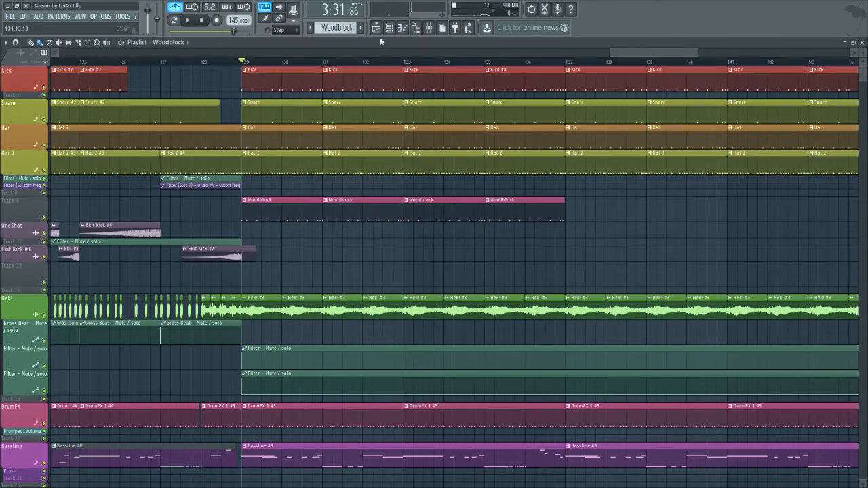
key("Tab")
key("Tab")
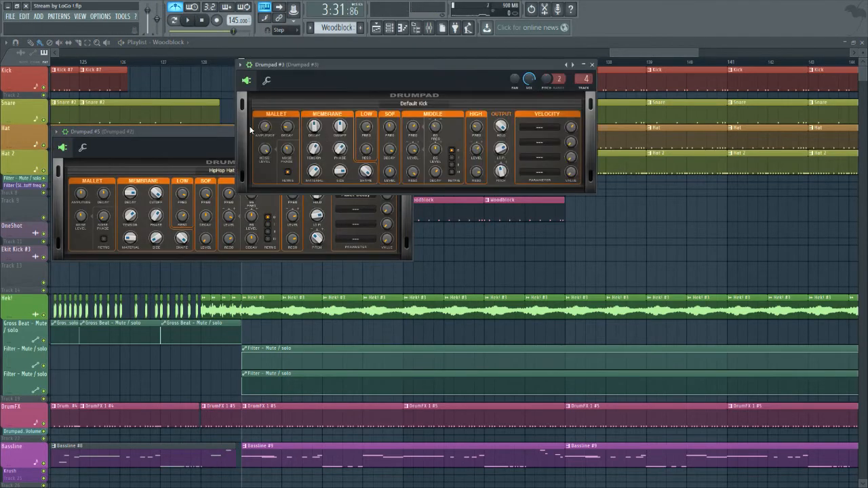
left_click(221, 130)
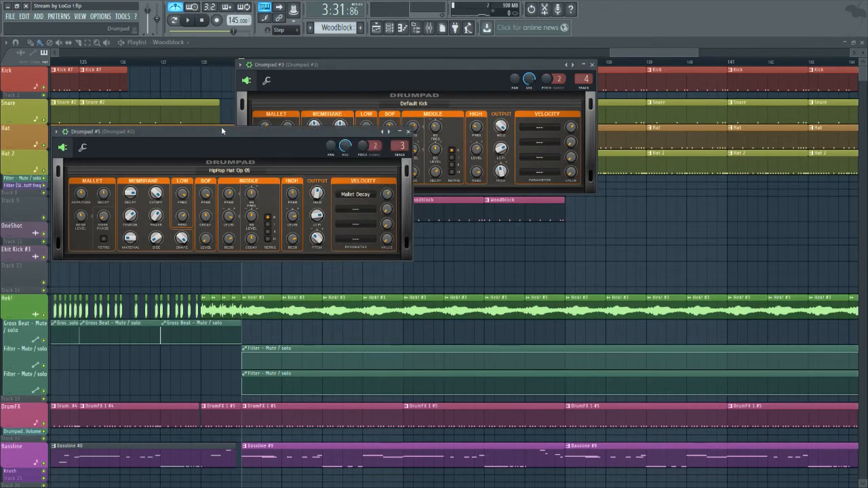
left_click(592, 65)
left_click(408, 132)
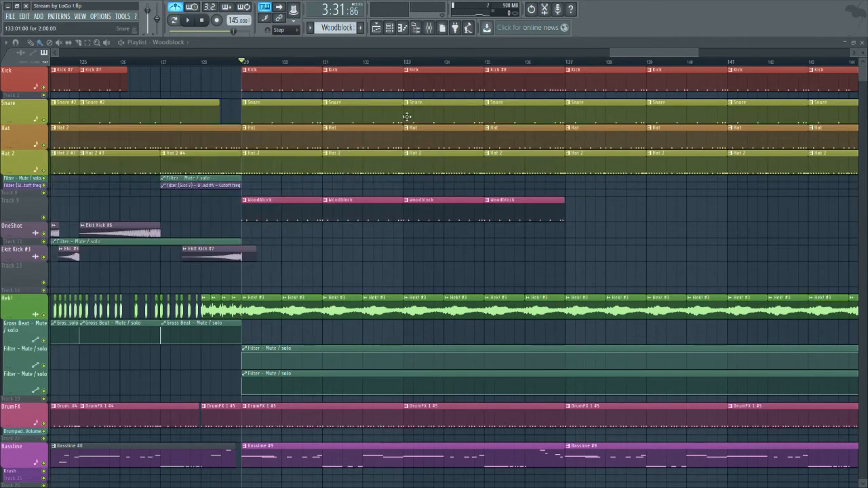
- Reopen the Fruity Delay 2 settings on the Drumpad #6 mixer track and move their window clear of the Woodblock clips
left_click(429, 27)
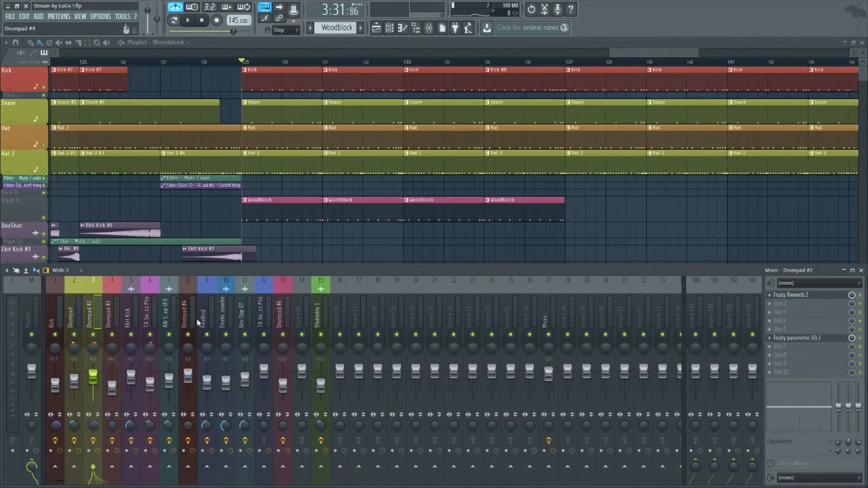
left_click(280, 307)
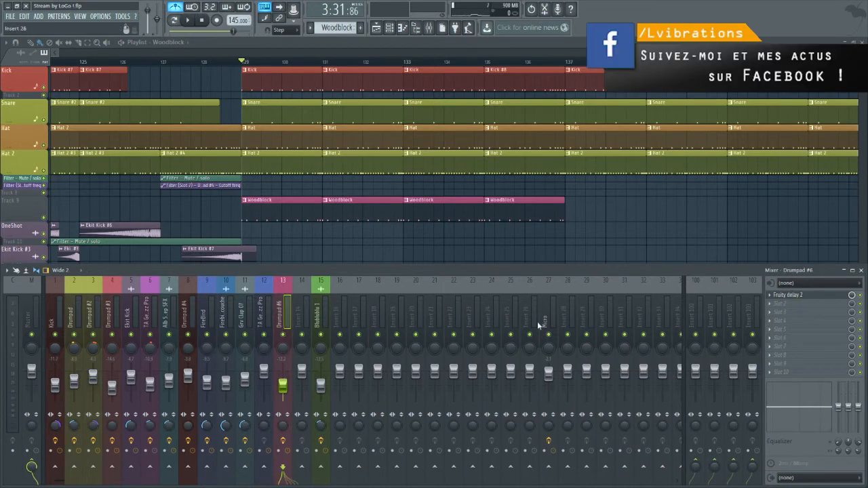
left_click(799, 299)
left_click_drag(330, 160, 521, 128)
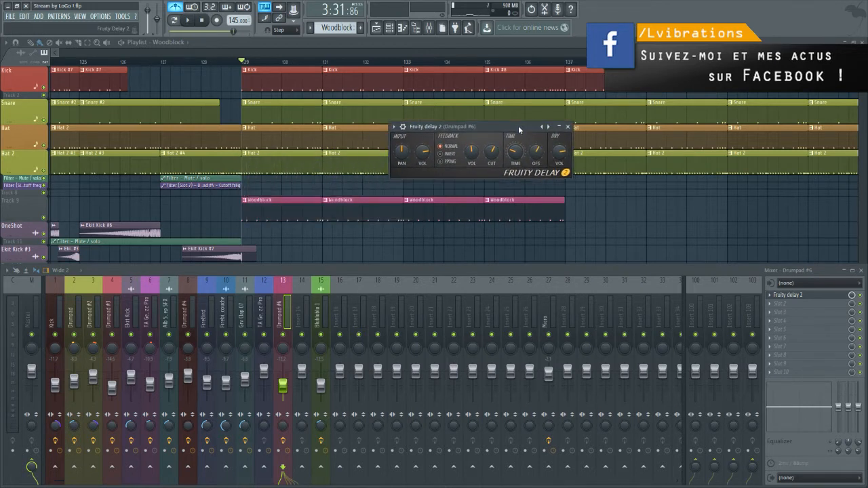
- Lower the Drumpad #6 mixer track's level and slightly widen its stereo separation while the song plays from bar 129
key("space")
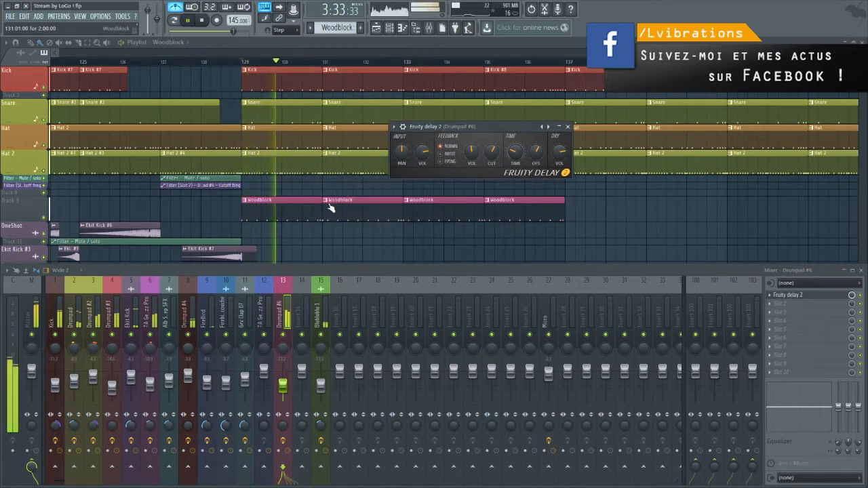
left_click_drag(283, 386, 283, 393)
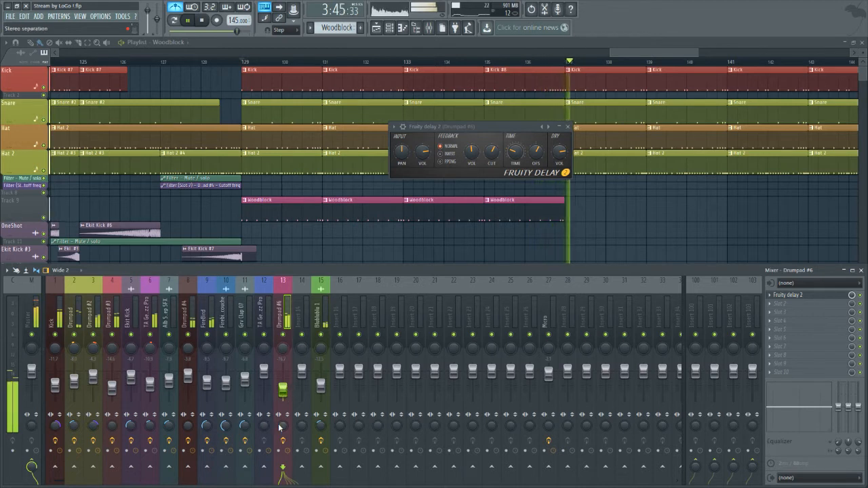
left_click_drag(283, 426, 283, 430)
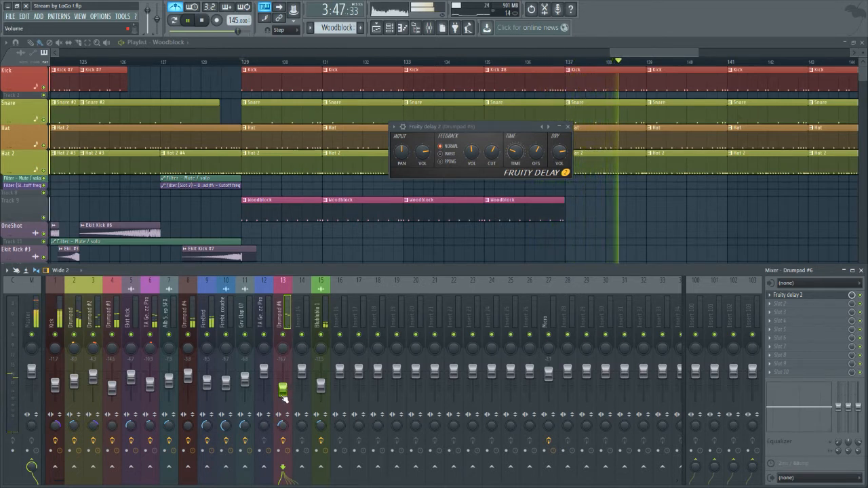
- Fine-tune the Drumpad #6 mixer track's level to about -19.3 dB while replaying the song from bar 129
left_click_drag(283, 391, 283, 395)
key("space")
key("space")
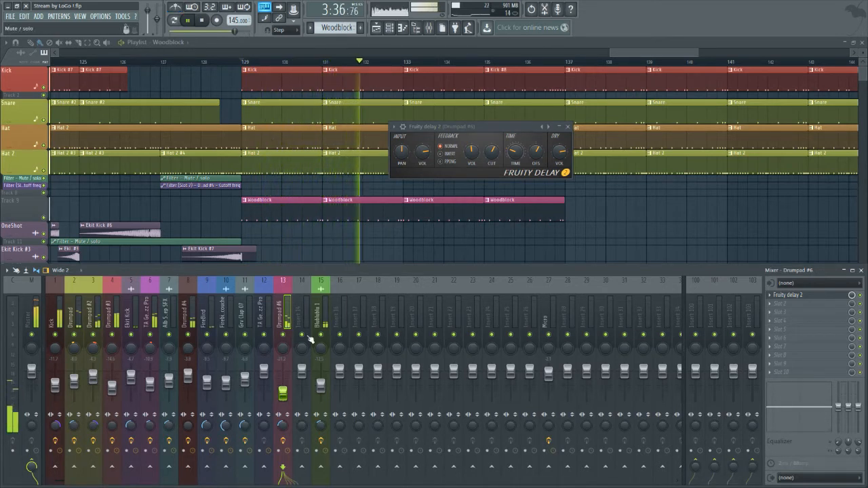
left_click_drag(284, 394, 284, 393)
key("space")
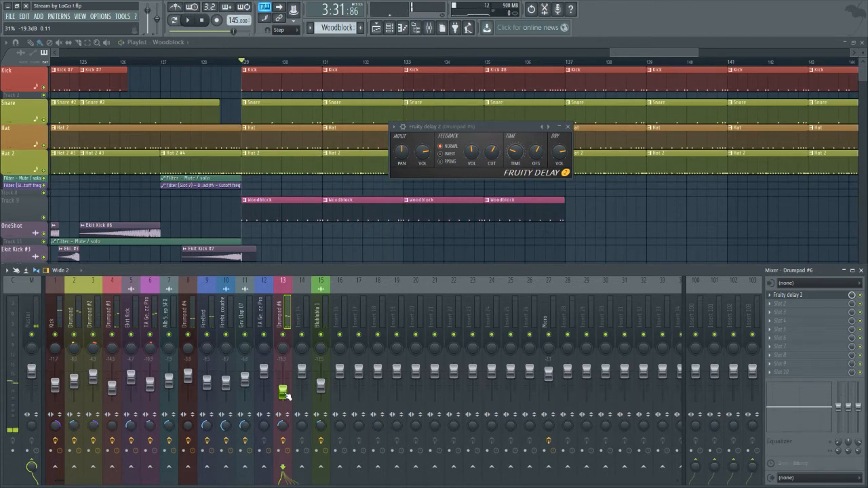
- Load Fruity Reeverb 2 in the Drumpad #6 track's third effect slot and play the Woodblock pattern alone
left_click(779, 312)
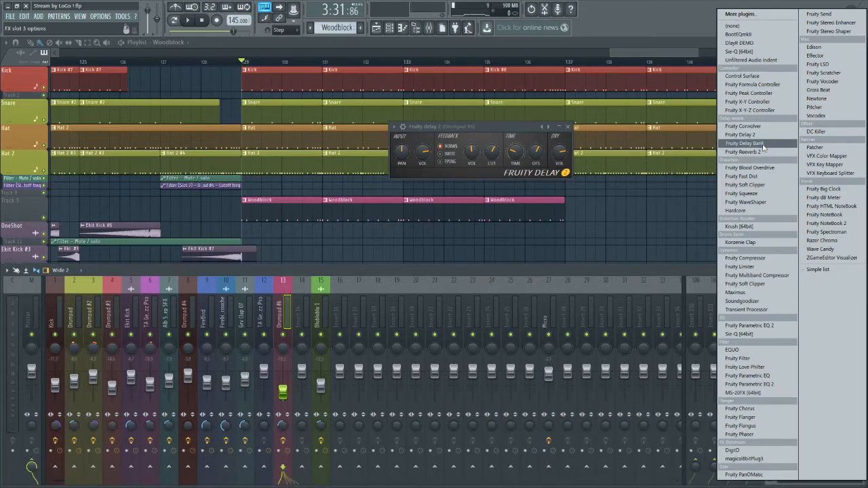
left_click(743, 152)
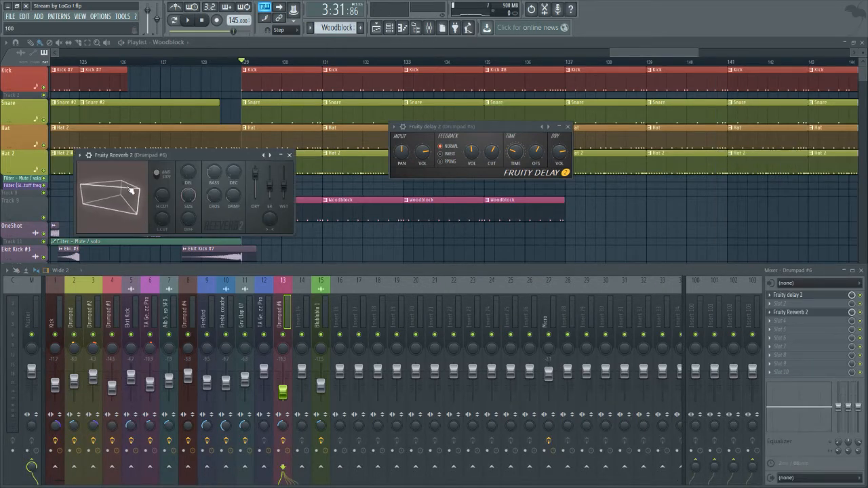
key("space")
key("space")
left_click(175, 23)
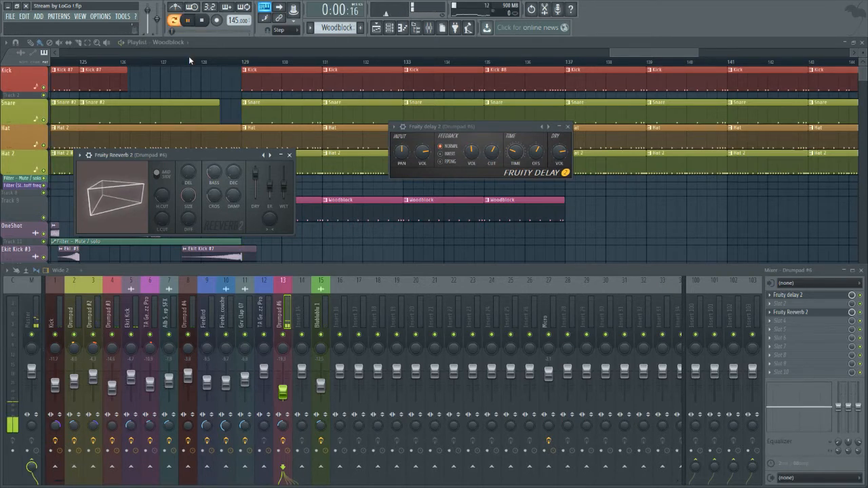
key("space")
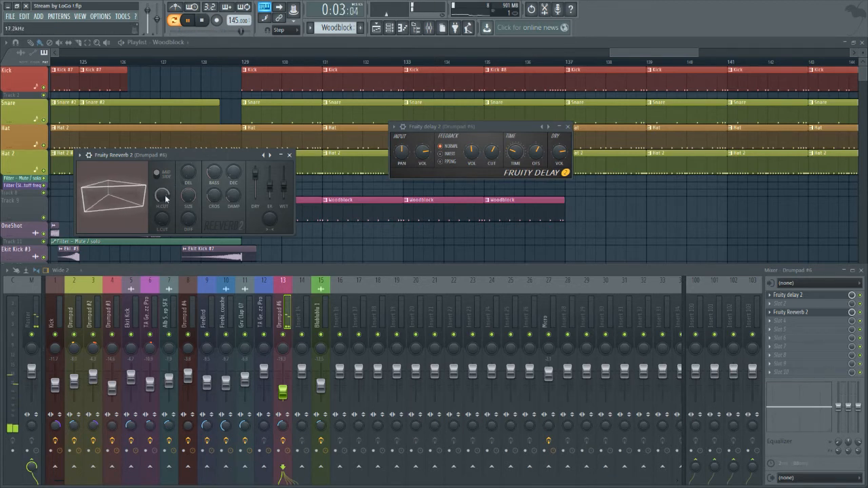
- Adjust the high cut, decay time and wet level of the Drumpad #6 reverb while the Woodblock pattern plays
left_click_drag(165, 198, 166, 194)
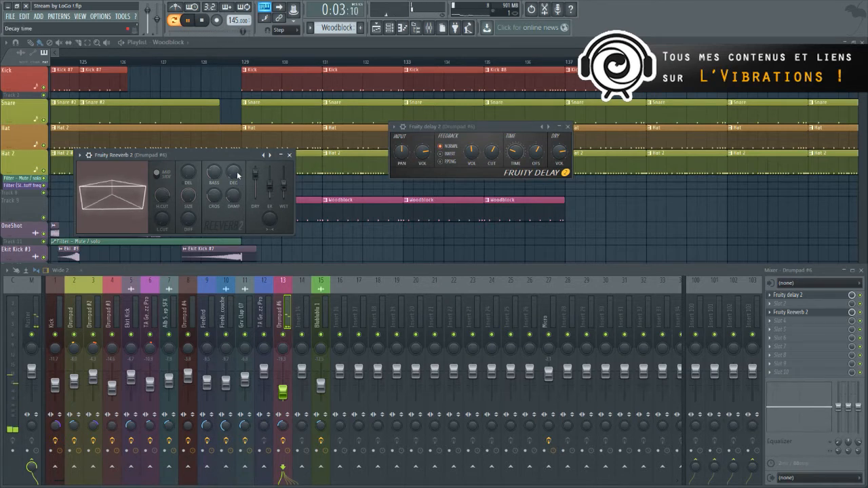
left_click_drag(238, 175, 238, 165)
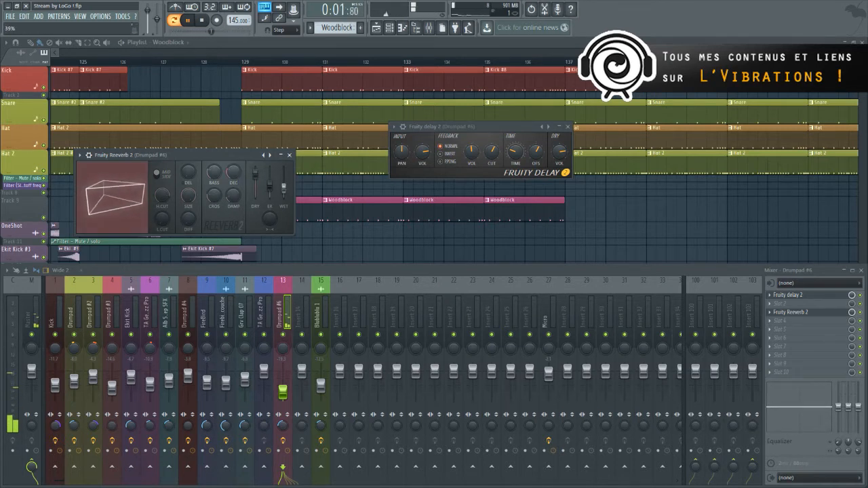
left_click_drag(285, 190, 285, 189)
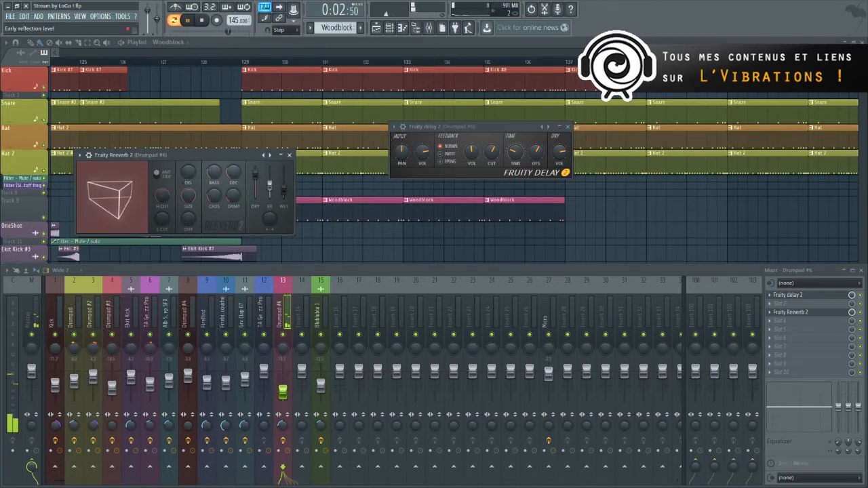
- Compare the reverb's early reflection level between its 125% maximum and 0%, and leave it at its minimum
left_click_drag(269, 183, 269, 193)
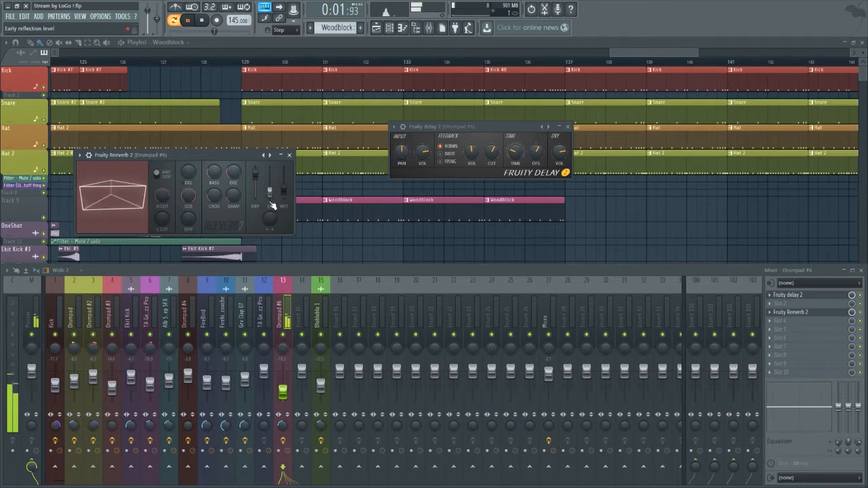
left_click_drag(270, 193, 273, 194)
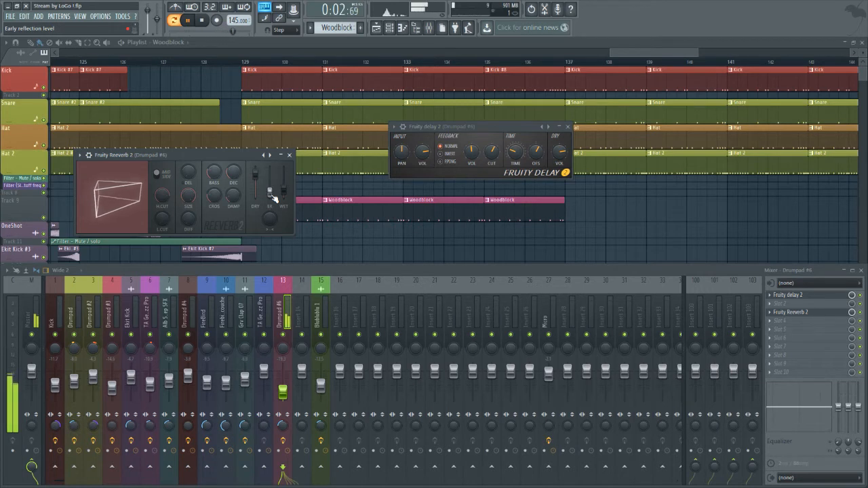
left_click_drag(274, 196, 274, 171)
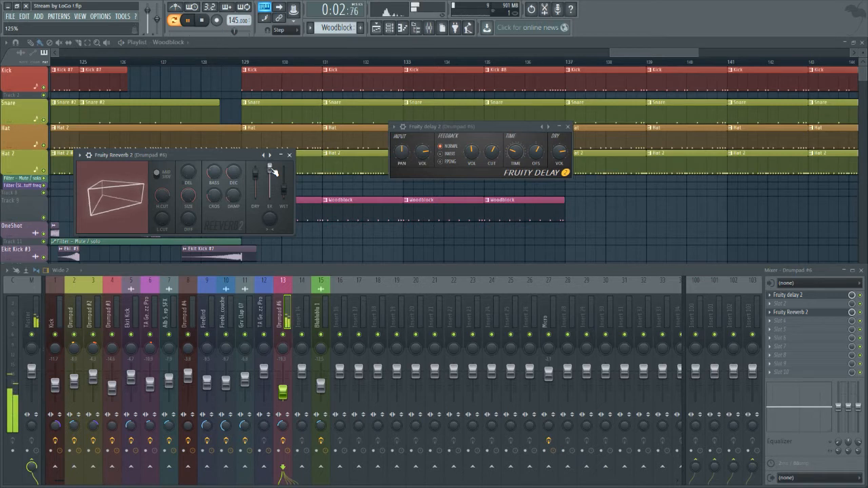
left_click_drag(273, 171, 270, 198)
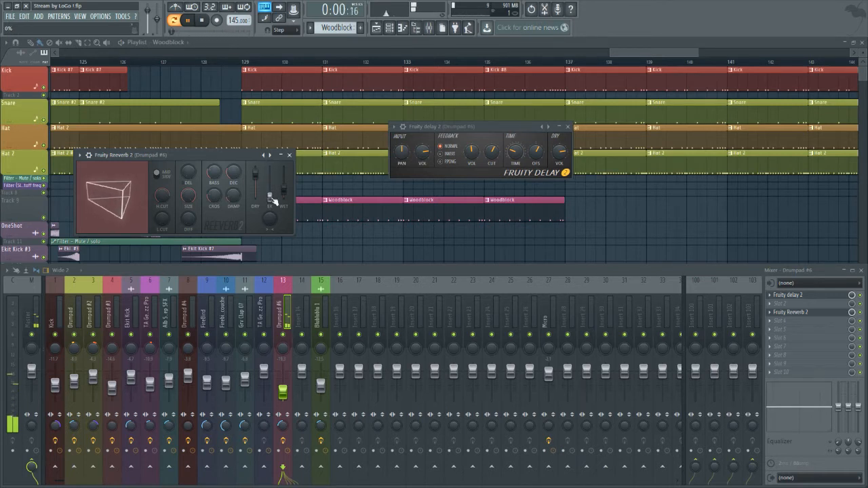
left_click_drag(270, 197, 270, 167)
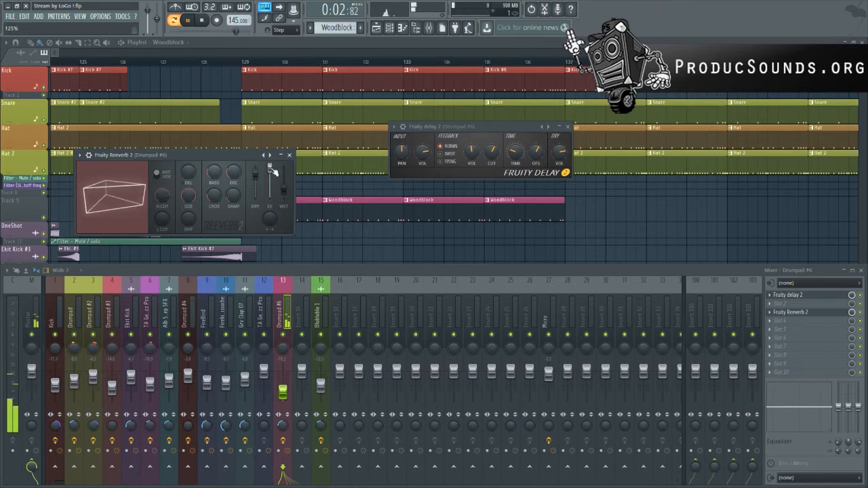
left_click_drag(272, 168, 270, 225)
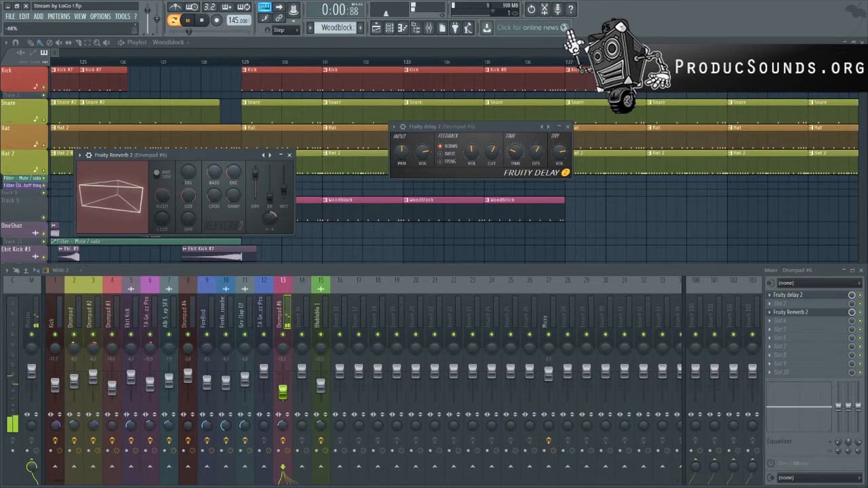
- Try wider and narrower stereo separation settings on Fruity Reeverb 2 while the Woodblock pattern plays
left_click_drag(270, 226, 275, 221)
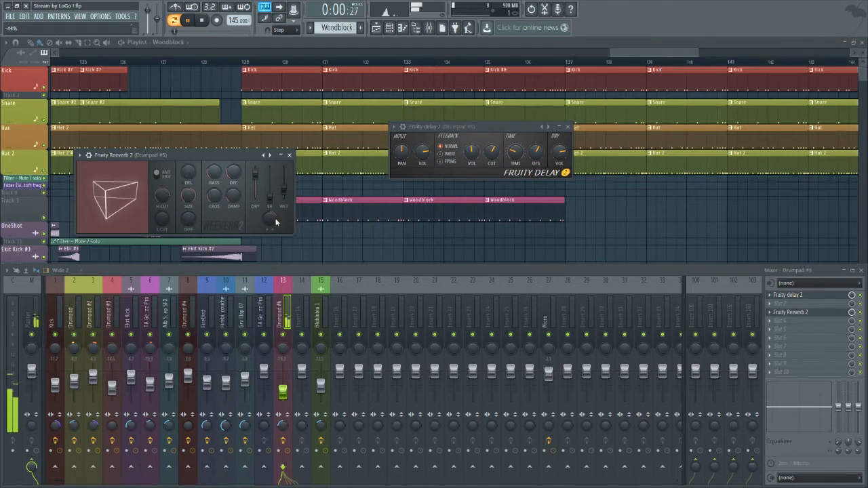
left_click_drag(275, 222, 276, 223)
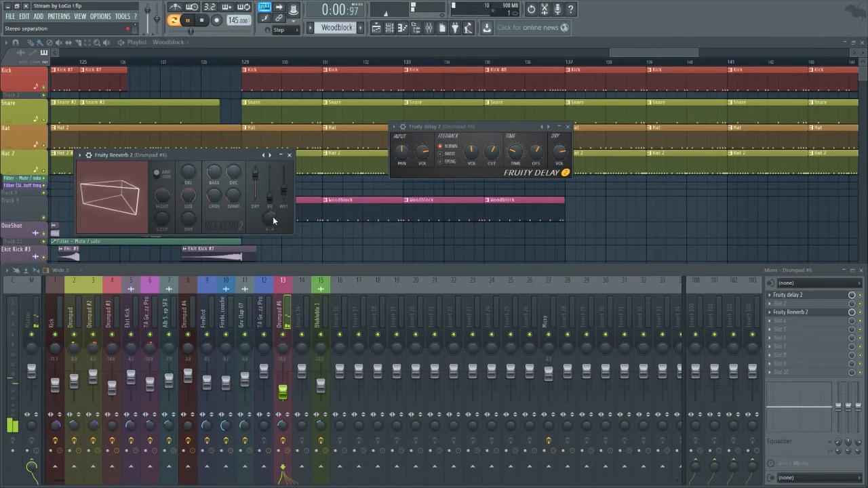
left_click_drag(273, 216, 272, 222)
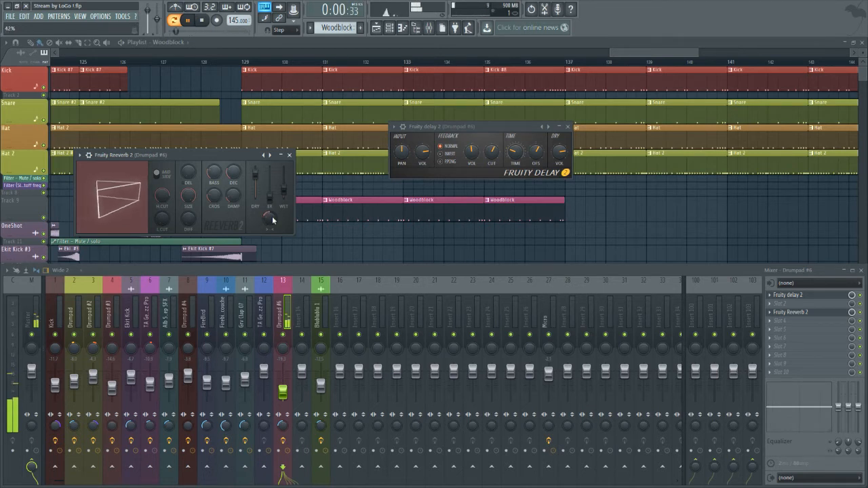
left_click_drag(272, 220, 271, 222)
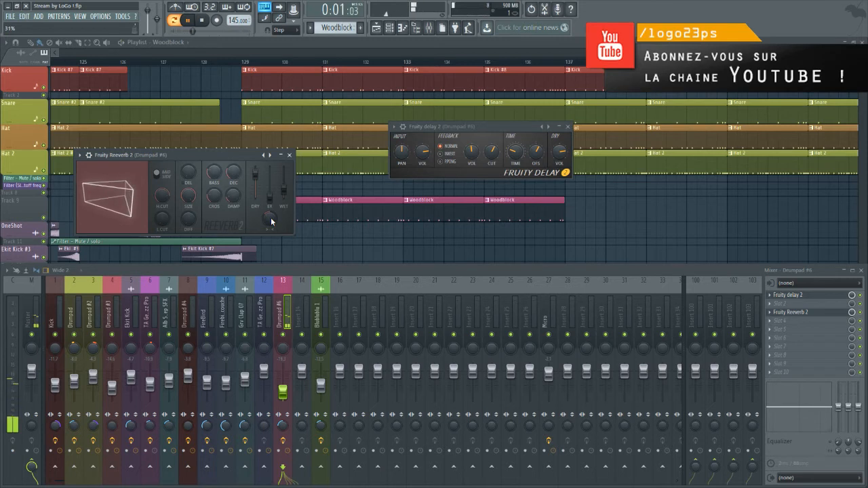
- Return to song playback from bar 129 and rebalance the Drumpad #6 mixer track's level against the full mix
left_click_drag(283, 394, 283, 396)
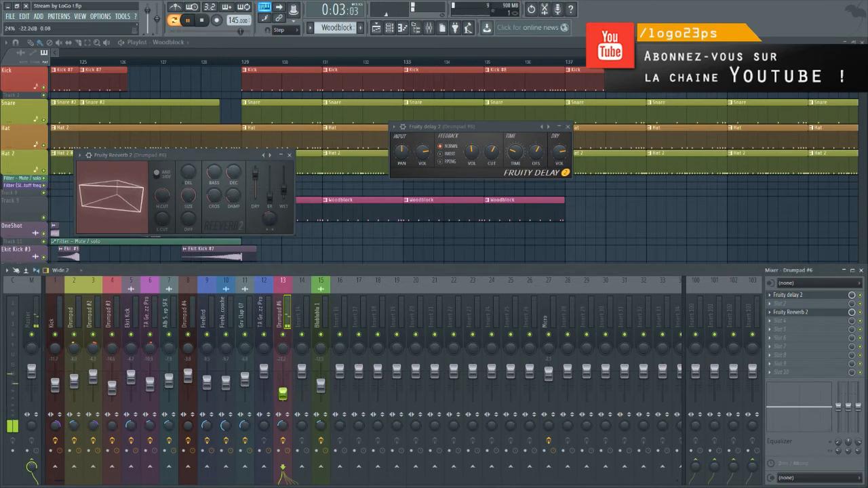
left_click(174, 22)
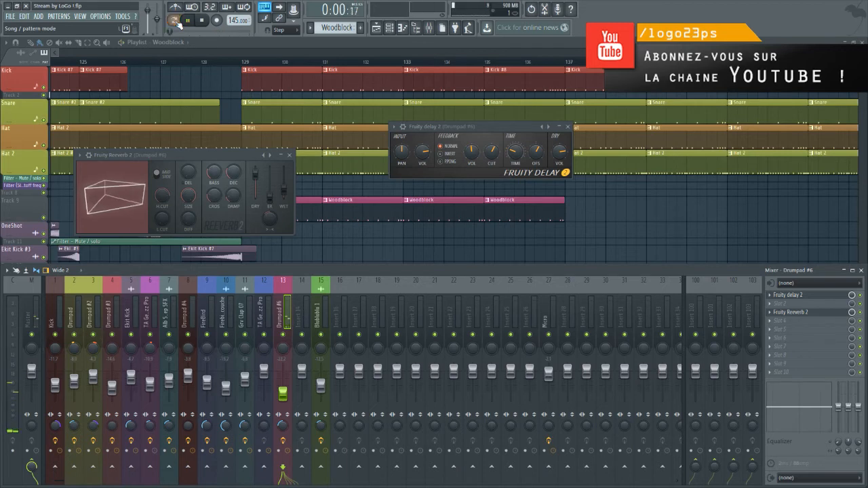
left_click(248, 65)
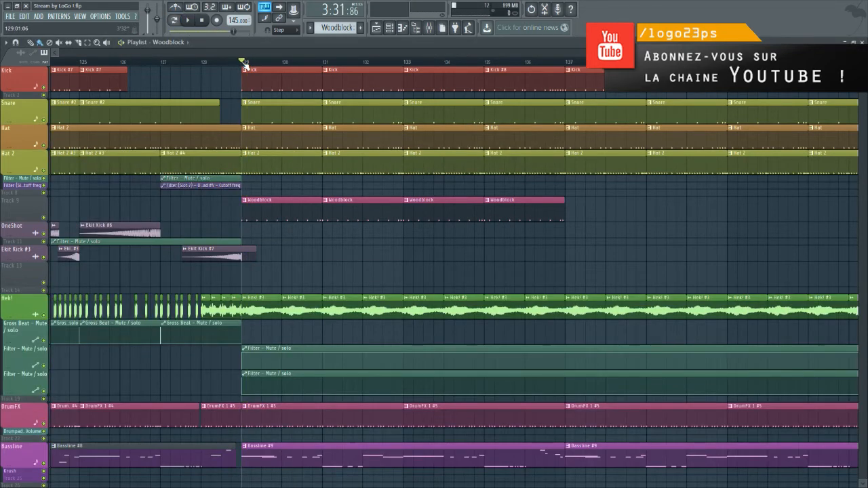
key("space")
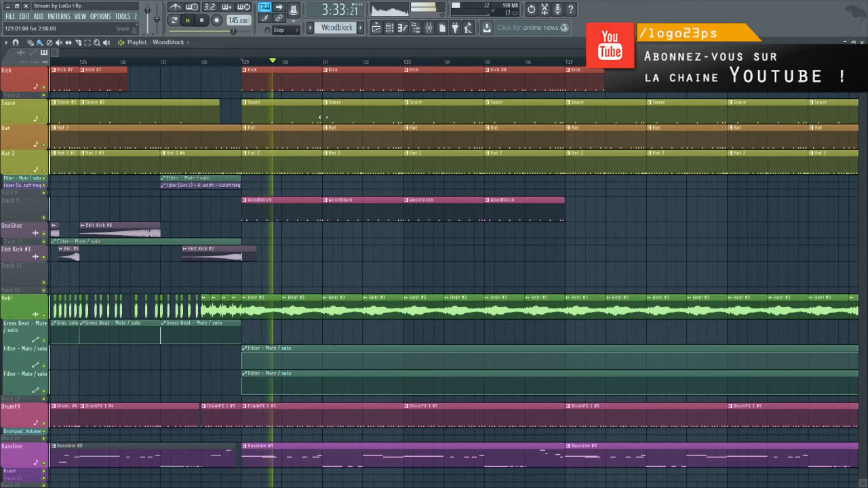
key("F9")
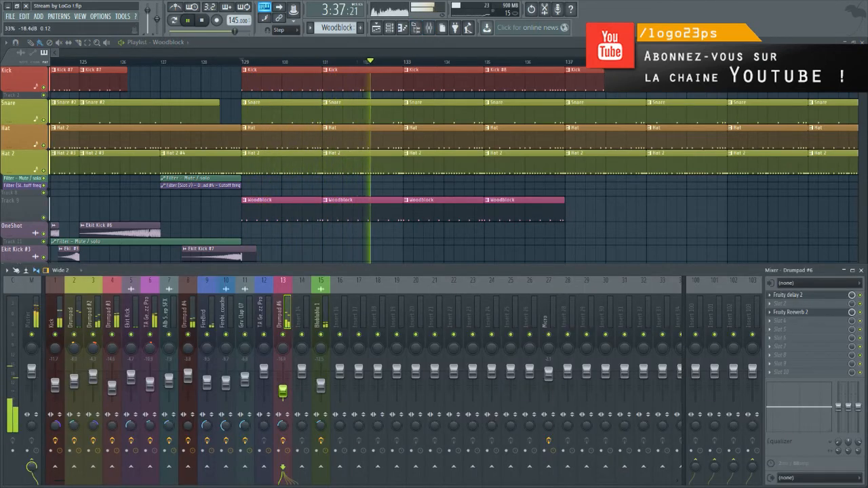
left_click_drag(283, 392, 285, 393)
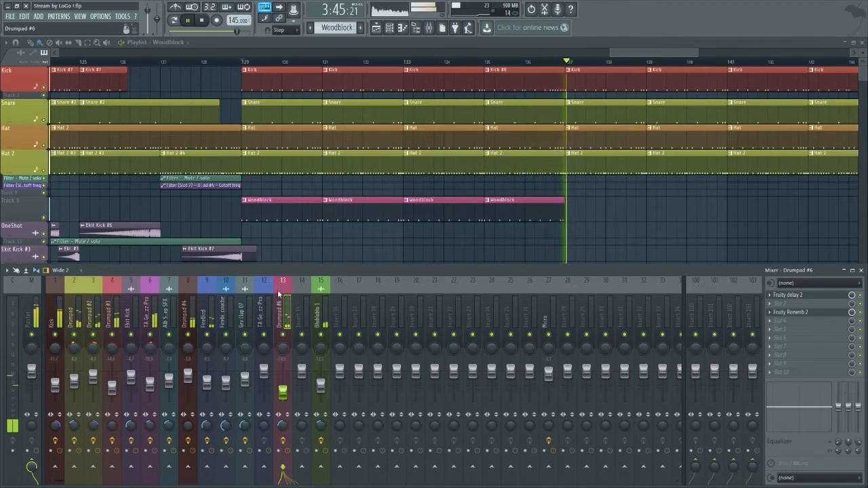
- Replay the song from bar 129, muting and unmuting the Drumpad #6 mixer track to compare the mix with and without it
key("space")
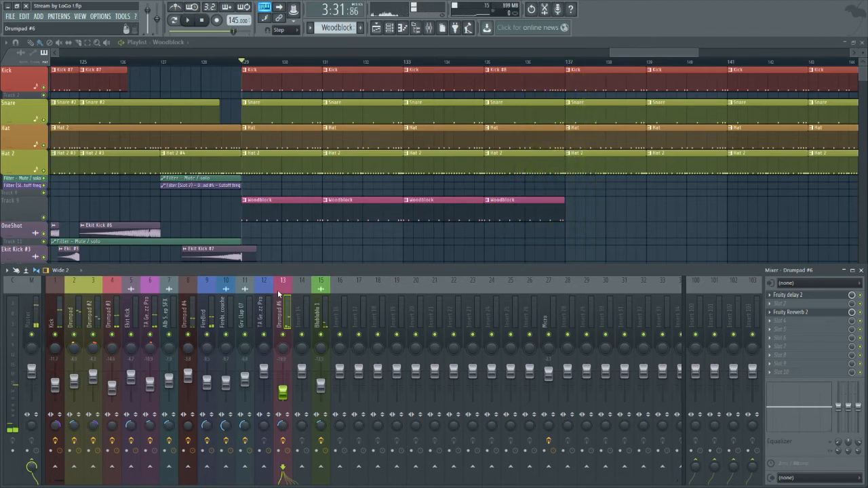
key("space")
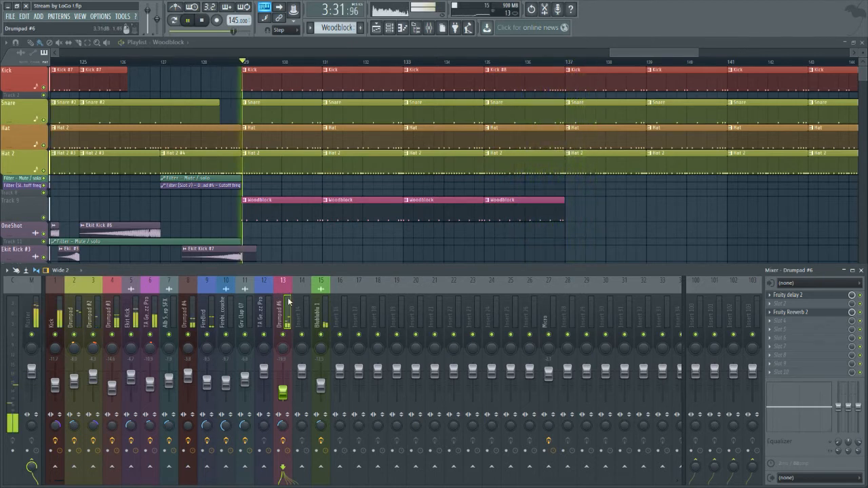
left_click(284, 335)
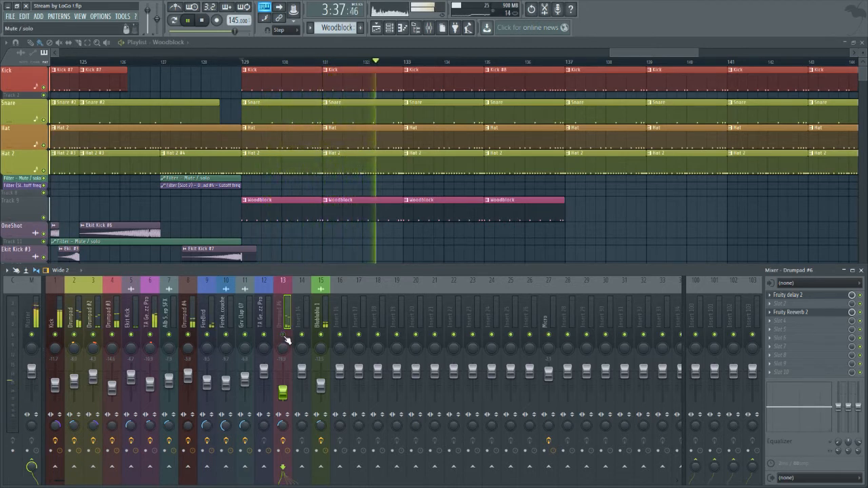
left_click(284, 335)
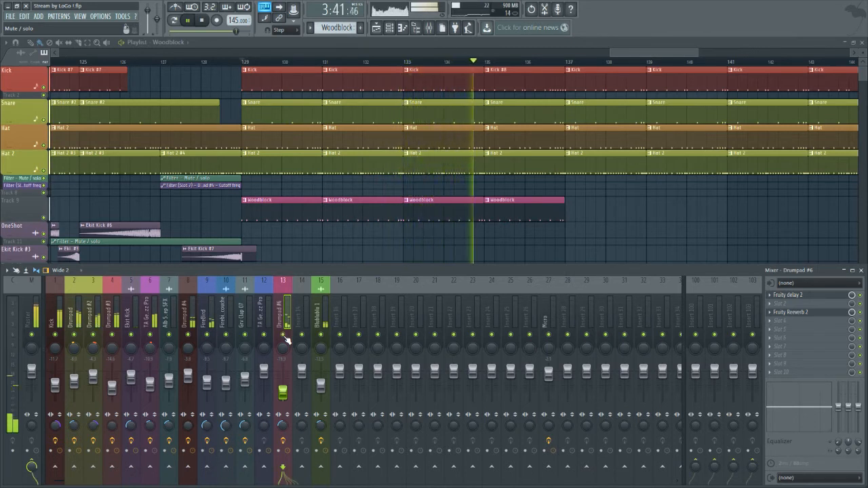
- Lower the Drumpad #6 mixer track's level slightly, stop playback and save the project
left_click_drag(283, 393, 283, 397)
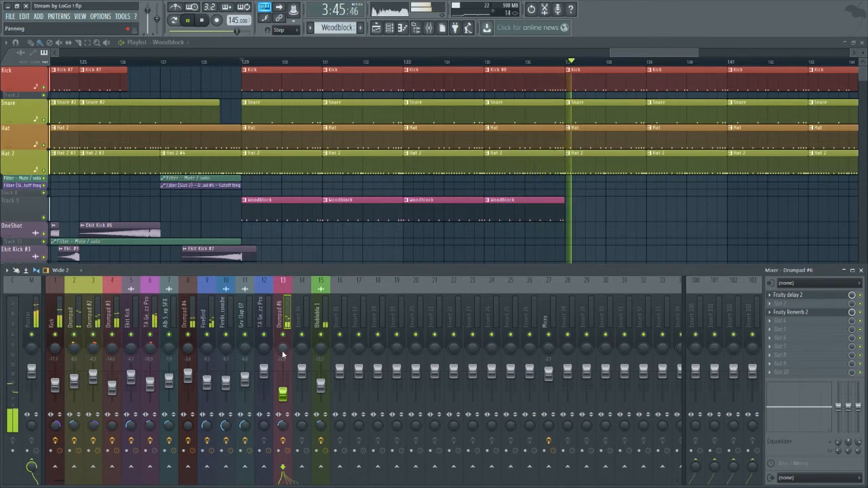
key("space")
key("ctrl+s")
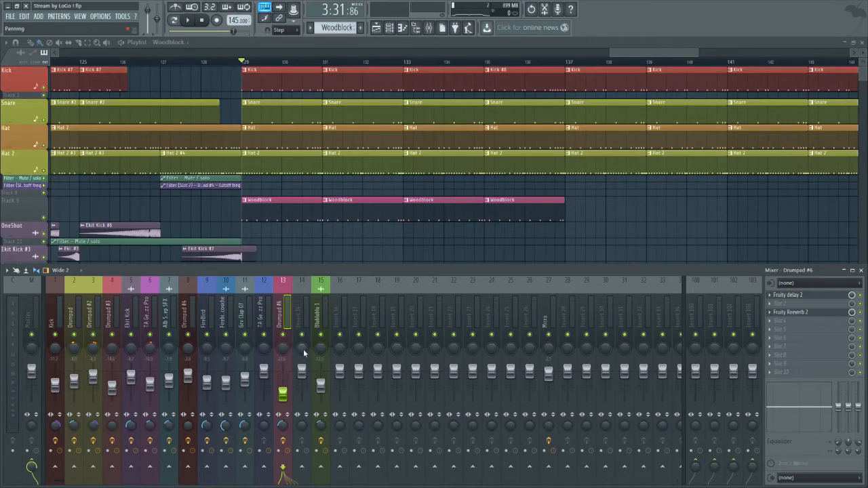
- Open the Woodblock pattern's notes and add four short C5 hits on steps 4, 5, 8 and 9 of bar 1
double_click(299, 205)
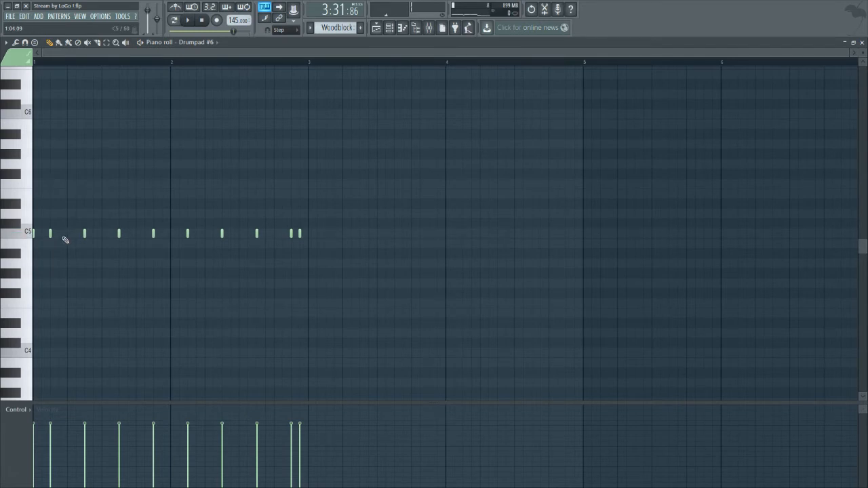
scroll(49, 242, "up", 2)
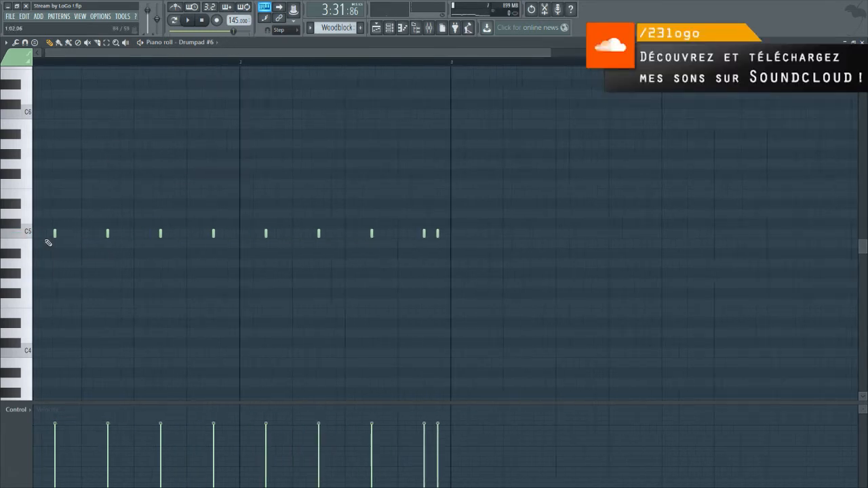
left_click(70, 235)
left_click(82, 234)
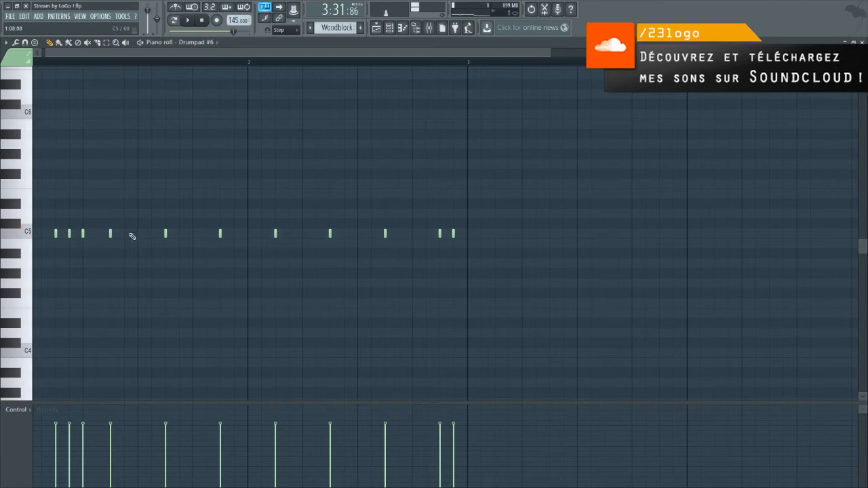
left_click(125, 234)
left_click(138, 234)
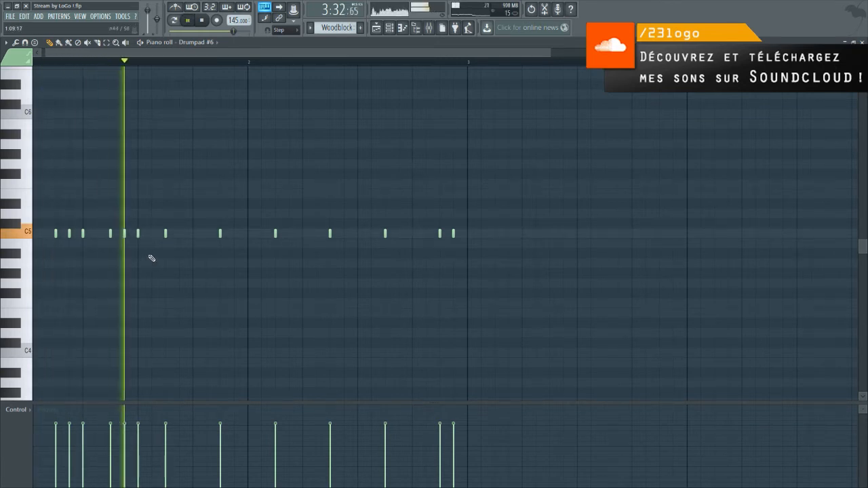
- Add short C5 woodblock hits on steps 12, 13 and 16 of bar 1 and on step 1 of bar 2
left_click(179, 234)
left_click(193, 234)
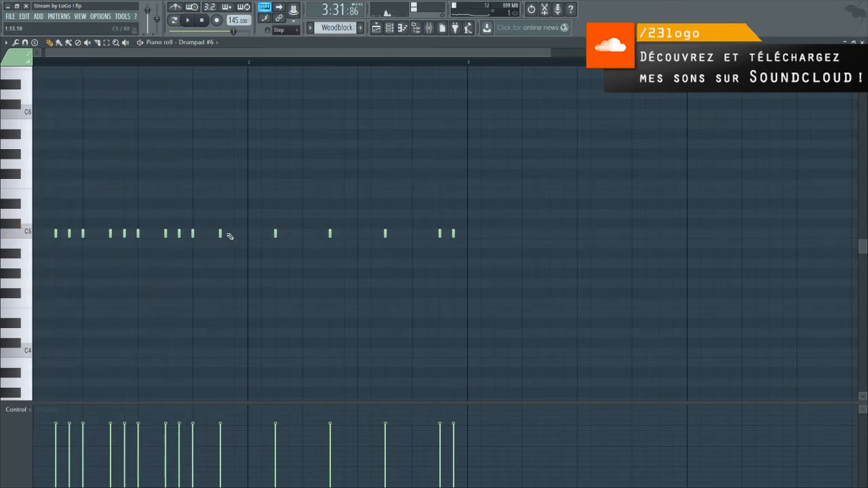
left_click(234, 234)
left_click(248, 234)
- Add short C5 hits on steps 4, 5, 8, 9, 12 and 13 of bar 2 and play back the new rhythm
left_click(290, 234)
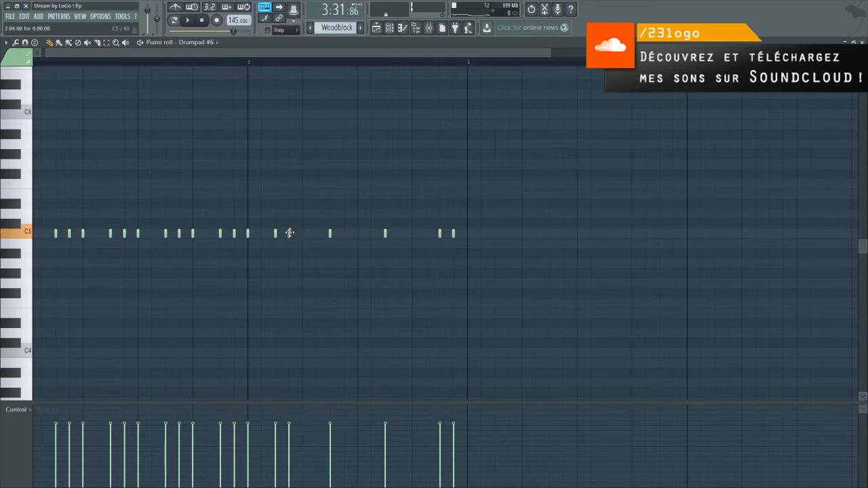
left_click(304, 234)
left_click(344, 234)
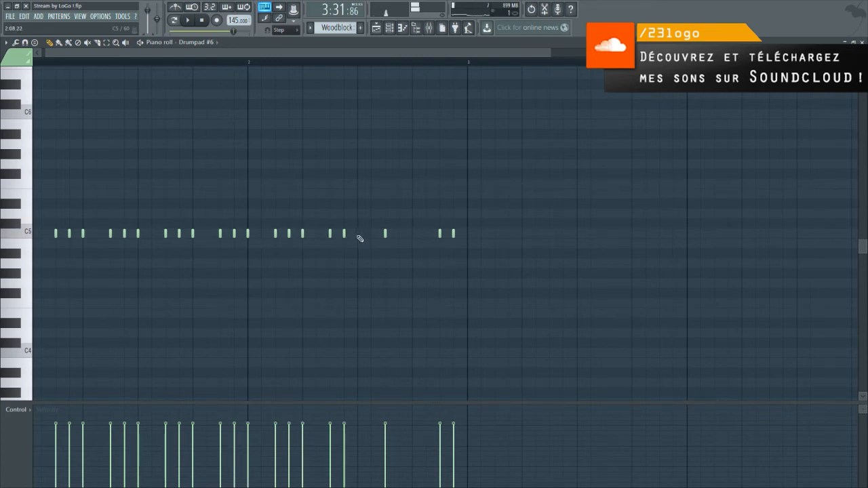
left_click(358, 234)
left_click(399, 234)
left_click(413, 235)
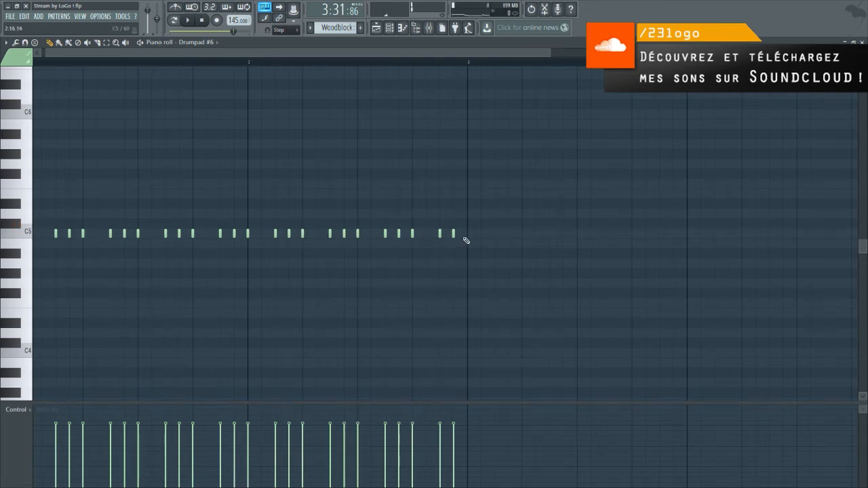
left_click(468, 234)
key("space")
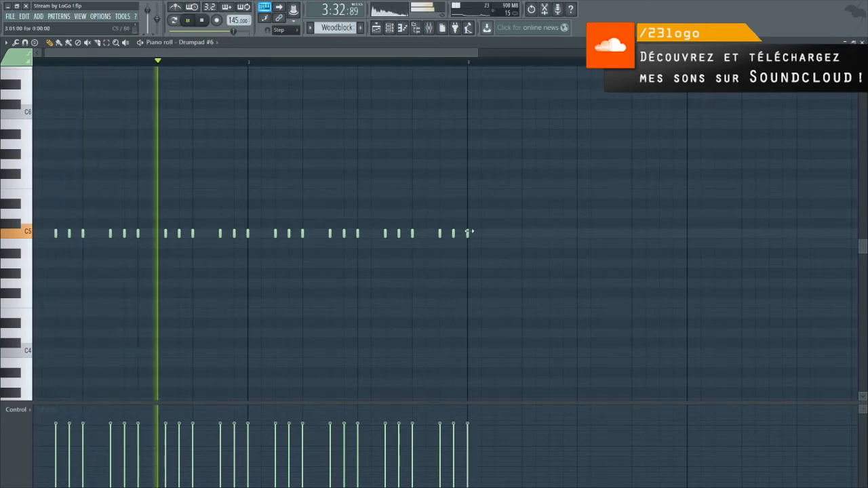
right_click(468, 238)
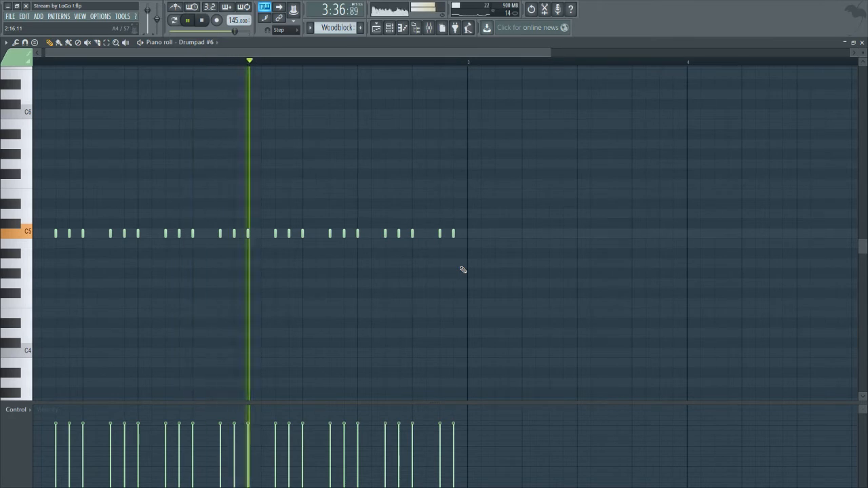
- Return to the playlist and listen to the Woodblock pattern on its own in pattern playback mode
key("F5")
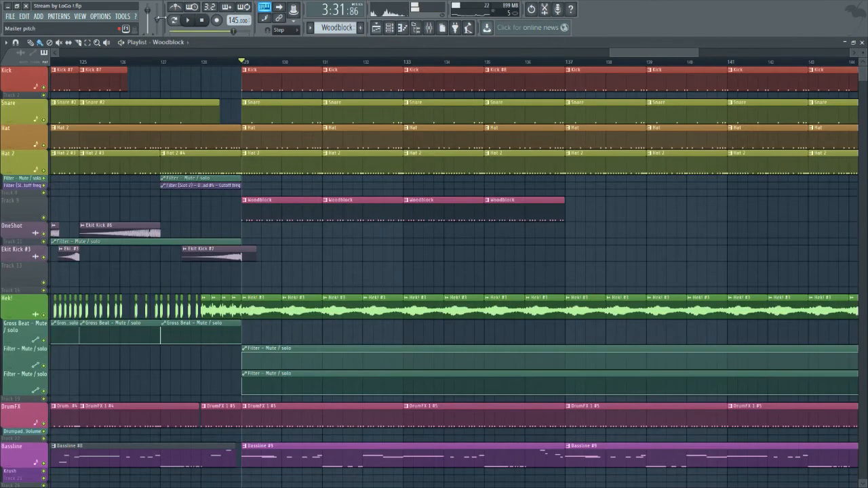
left_click(175, 21)
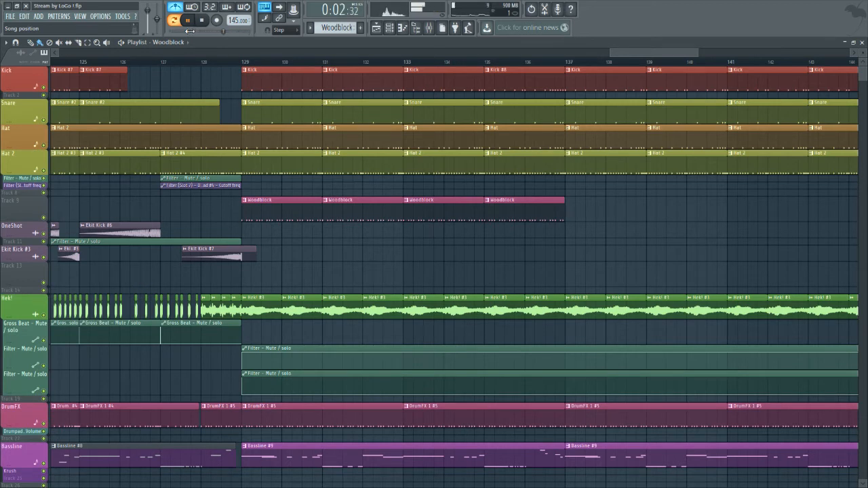
key("space")
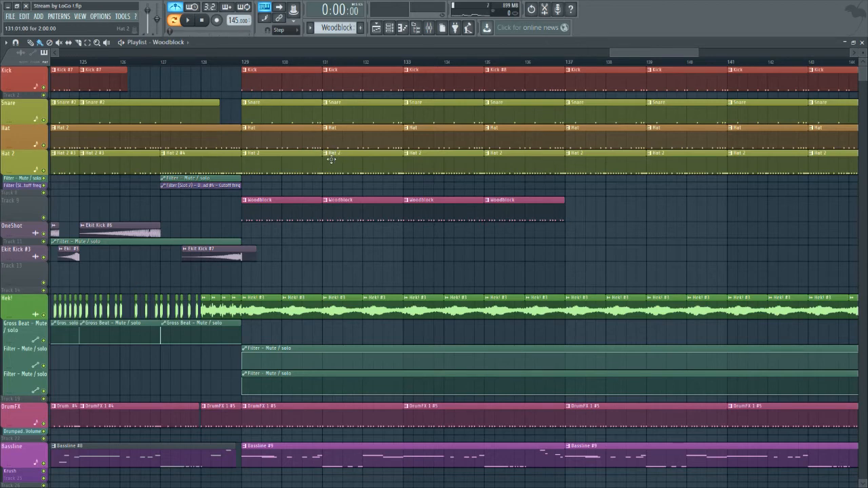
- Select bars 129 to 136 in the playlist and play that section briefly in song mode
scroll(332, 159, "down", 1)
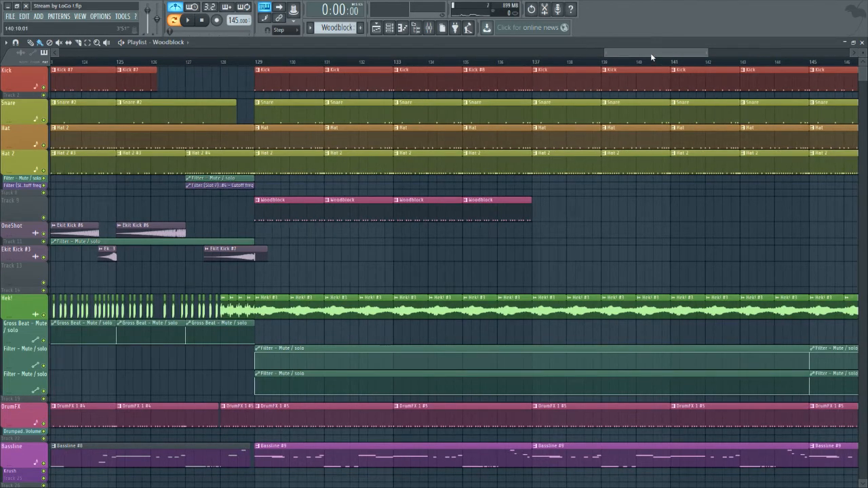
mouse_move(650, 53)
left_mouse_down()
mouse_move(666, 52)
mouse_move(650, 54)
left_mouse_up()
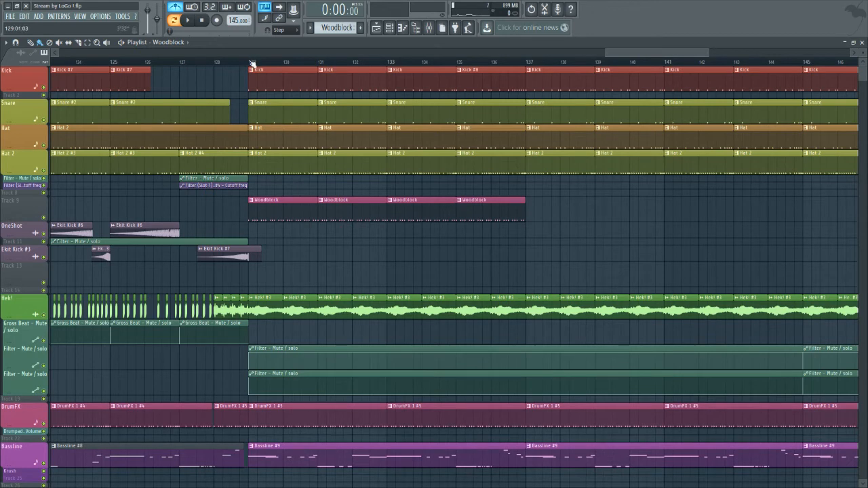
left_click_drag(251, 63, 528, 88)
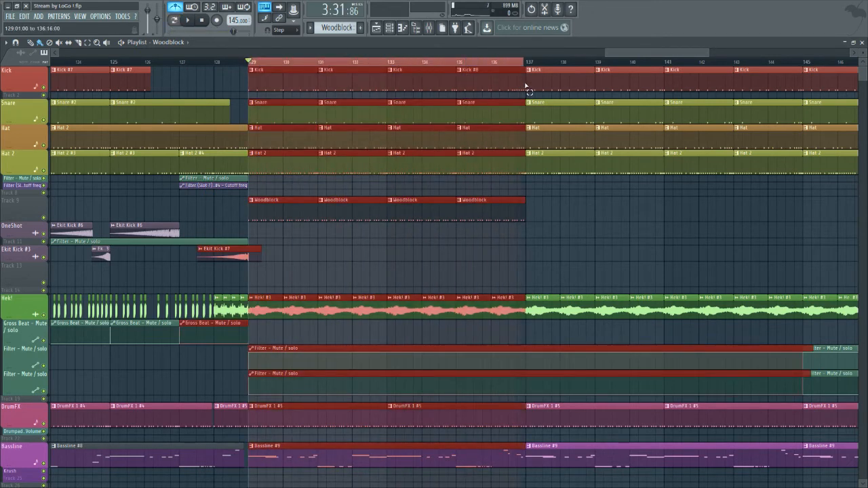
key("space")
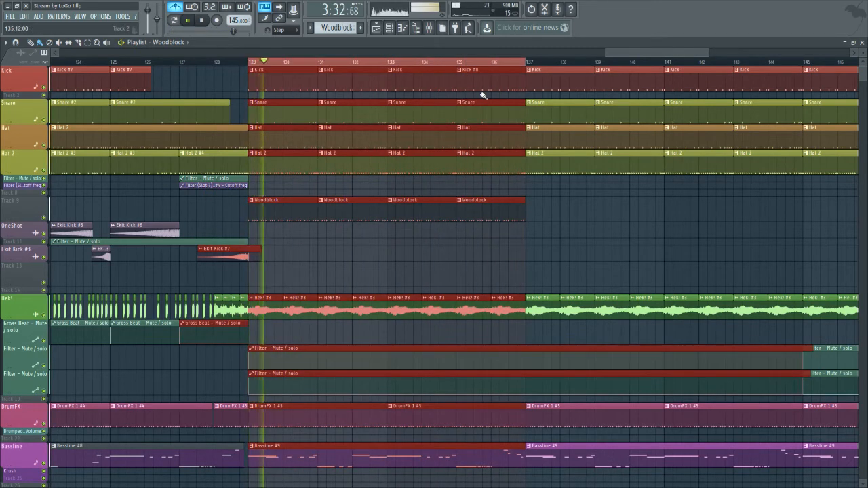
key("space")
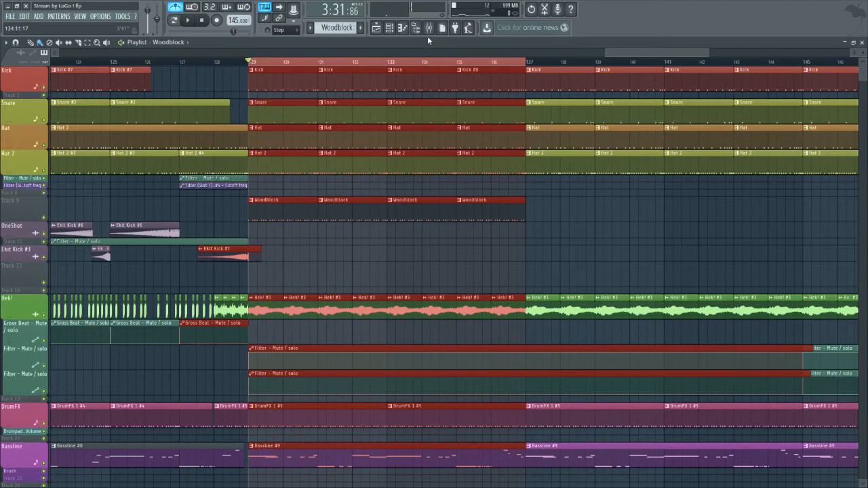
- On the Drumpad #6 mixer track, move Fruity Reeverb 2 down to slot 6 and add Fruity Filter in slot 4
key("F9")
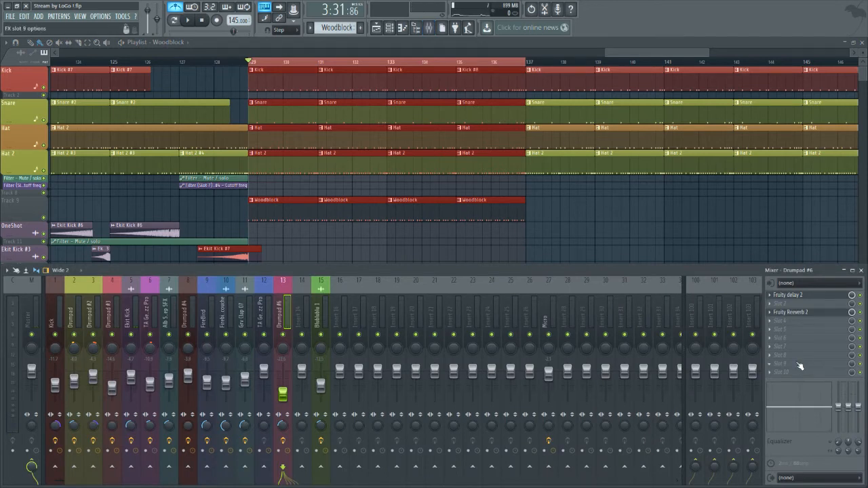
left_click_drag(789, 326, 789, 338)
left_click(773, 323)
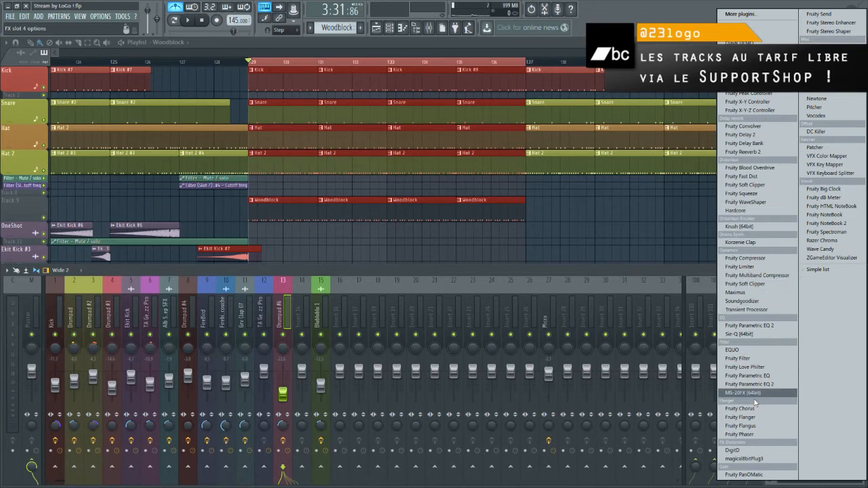
left_click(754, 359)
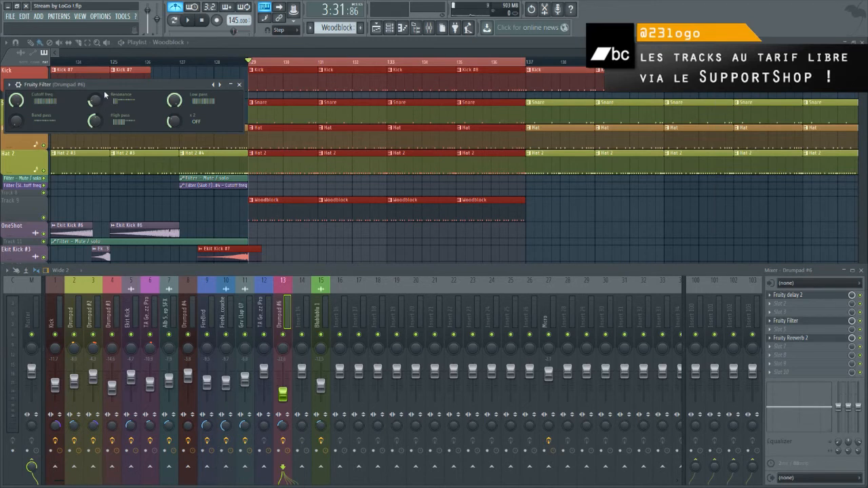
left_click_drag(103, 91, 625, 166)
- While auditioning the woodblock, set Fruity Filter's low pass and cutoff to minimum and its band pass and high pass to maximum
key("space")
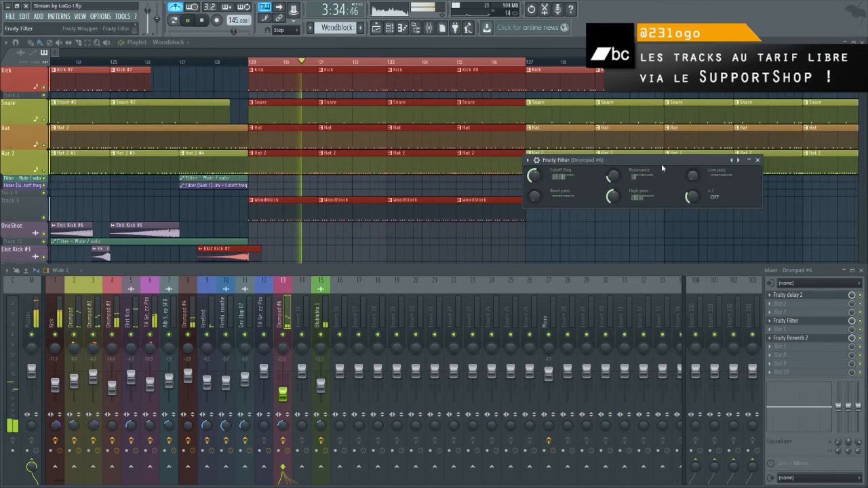
key("space")
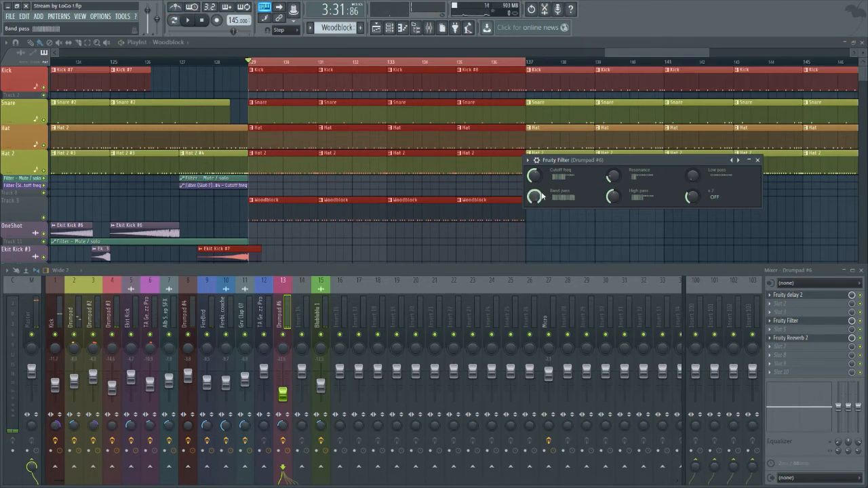
key("space")
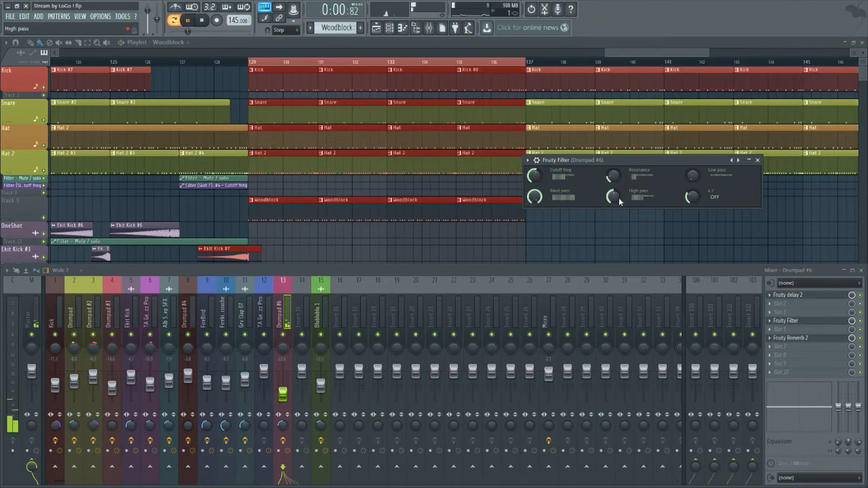
left_click_drag(617, 199, 617, 136)
mouse_move(535, 177)
left_mouse_down()
mouse_move(535, 139)
mouse_move(535, 180)
mouse_move(536, 163)
left_mouse_up()
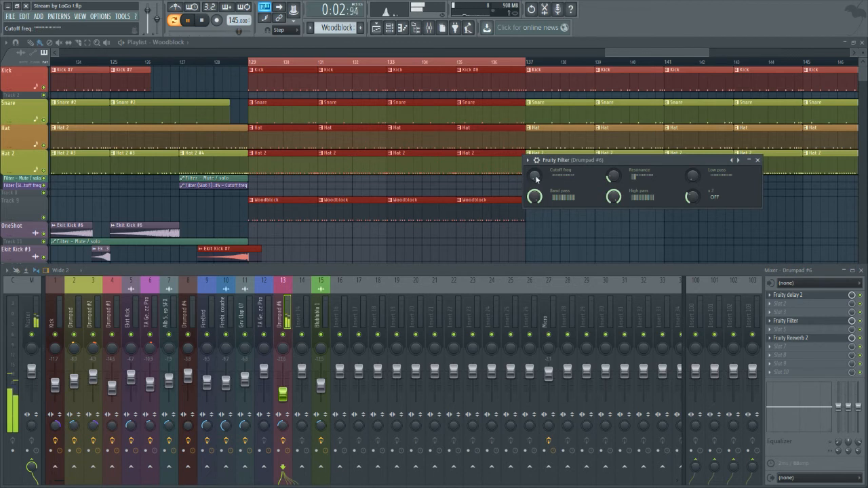
key("space")
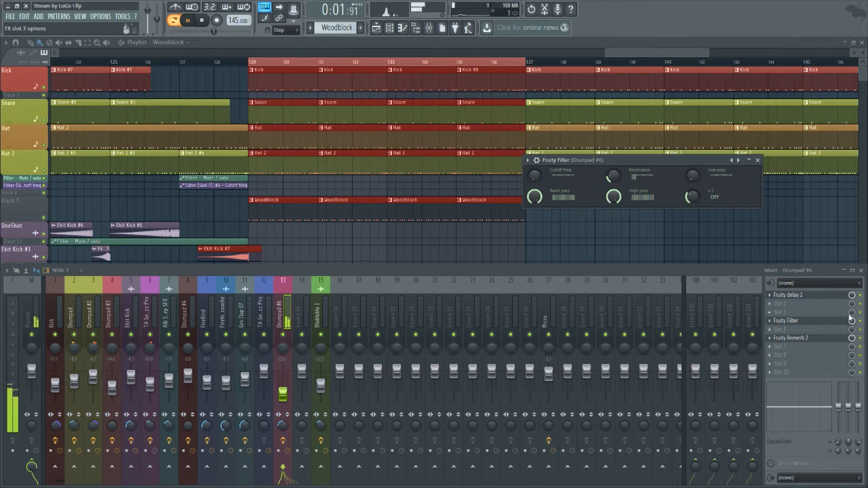
key("space")
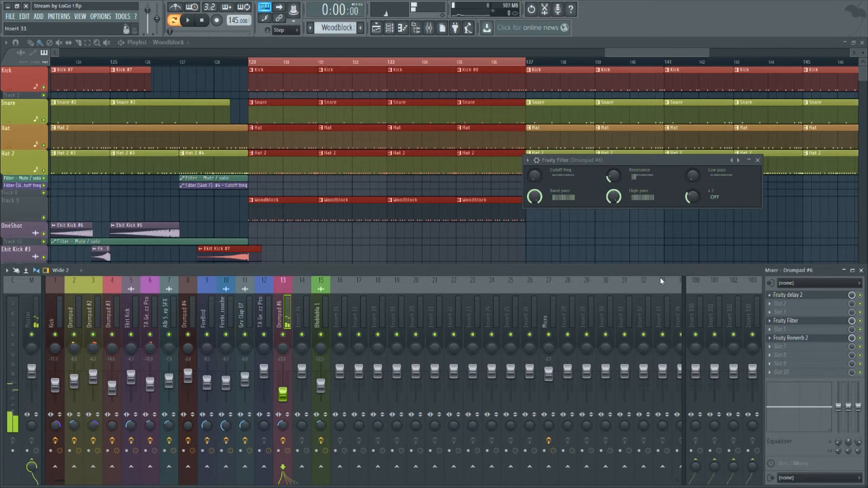
- Create an automation clip for Fruity Filter's cutoff frequency over bars 129 to 136 and place it on Track 8
right_click(535, 177)
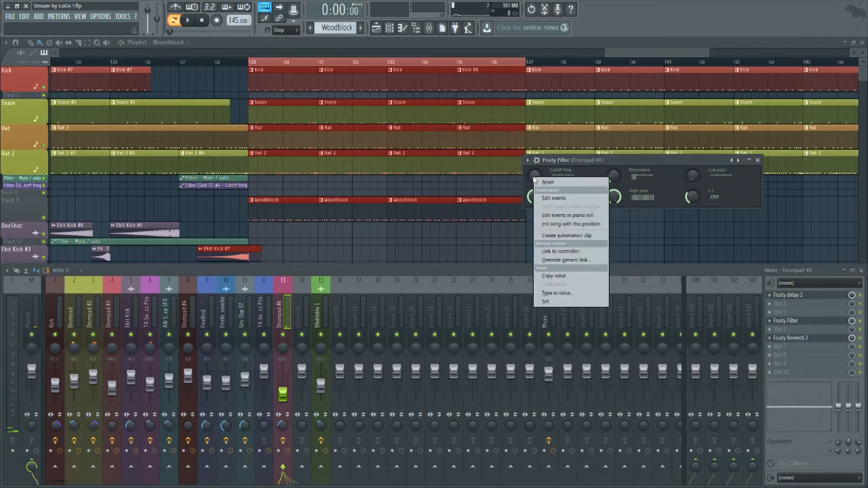
left_click(577, 233)
left_click(401, 95)
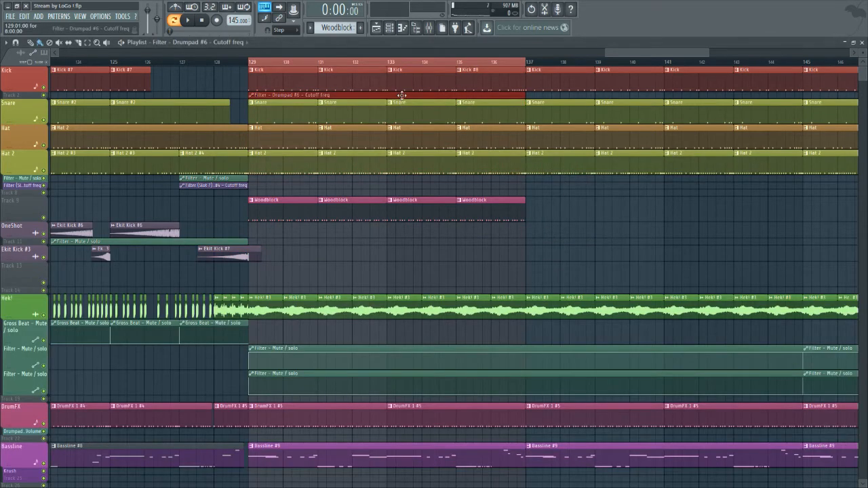
left_click_drag(402, 95, 401, 193)
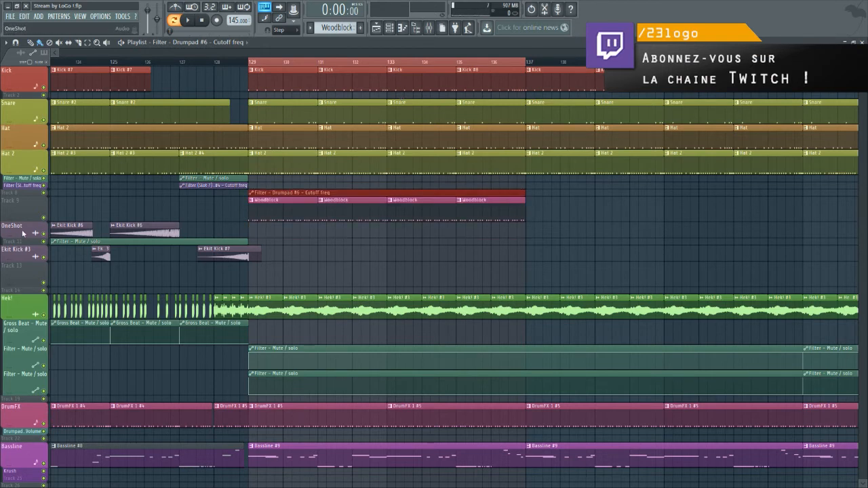
- Insert an empty playlist track above OneShot and group it with the Woodblock clips' track above
right_click(24, 233)
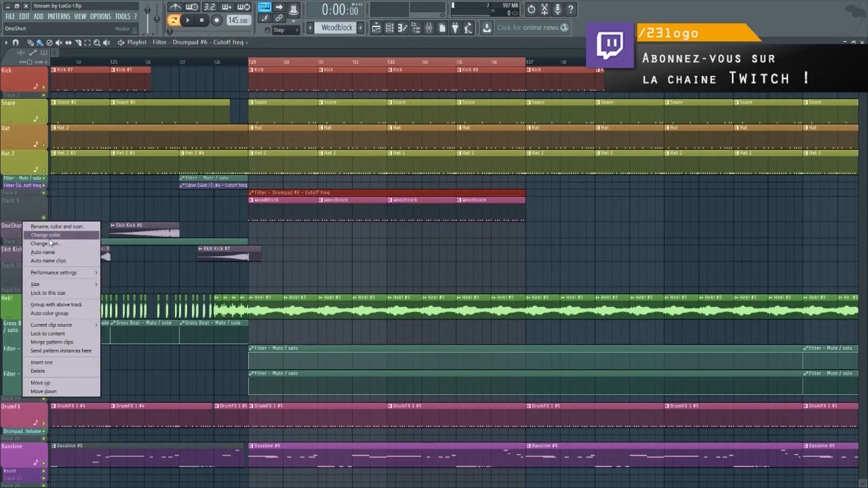
left_click(75, 363)
right_click(13, 235)
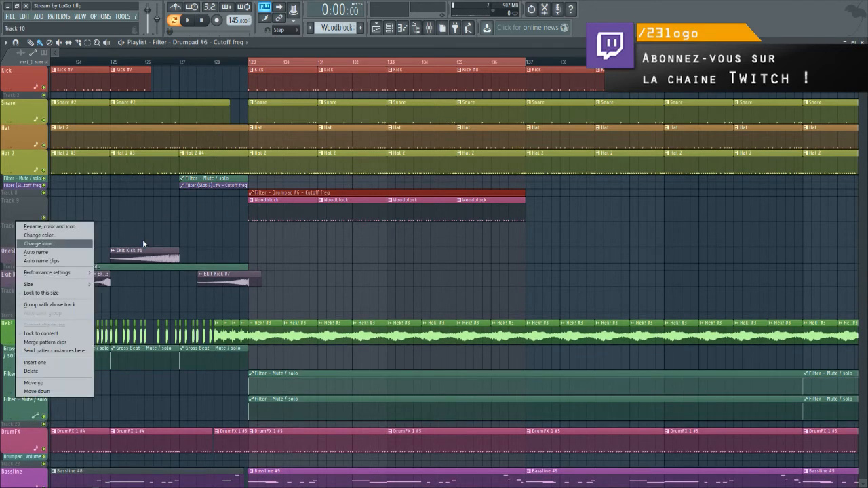
left_click(87, 305)
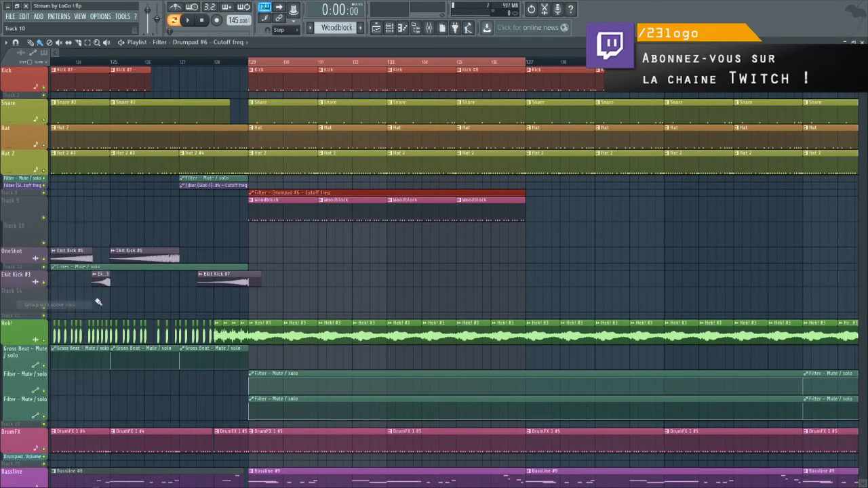
- Auto-name Track 9 after its Woodblock clips
right_click(30, 216)
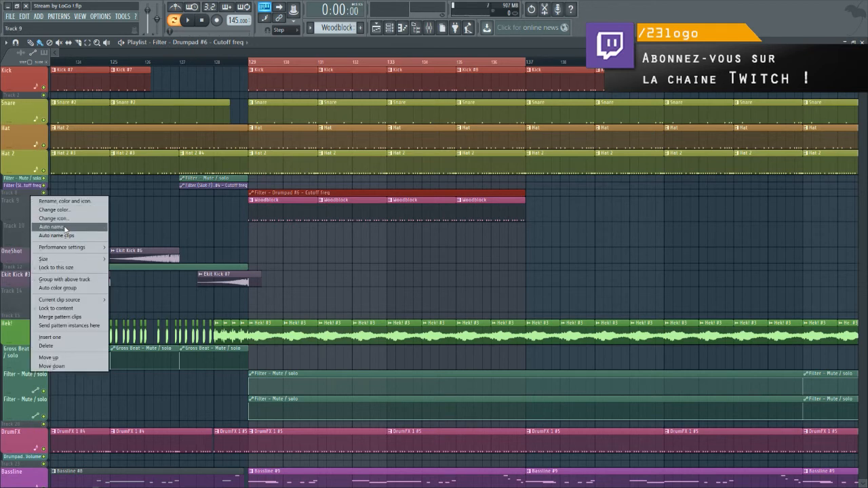
left_click(51, 226)
right_click(28, 230)
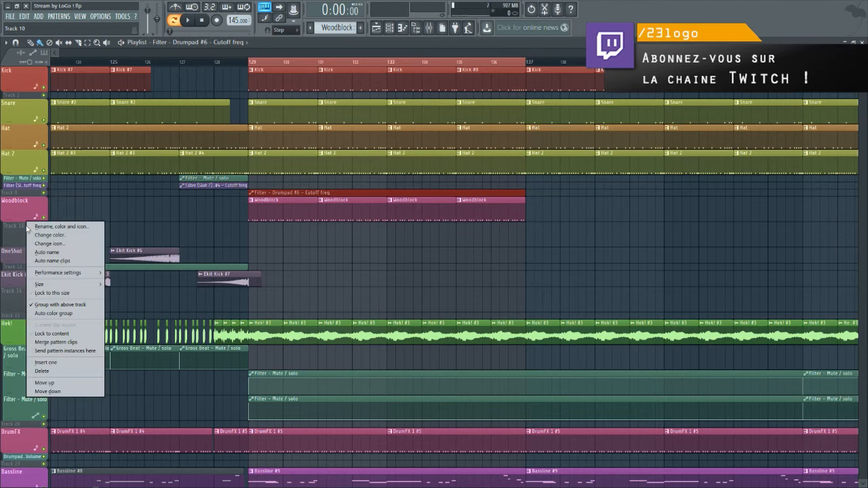
- Move the Drumpad #6 cutoff automation clip to Track 10 below the Woodblock track and auto-name that track after it
left_click(288, 191)
left_click_drag(287, 191, 287, 230)
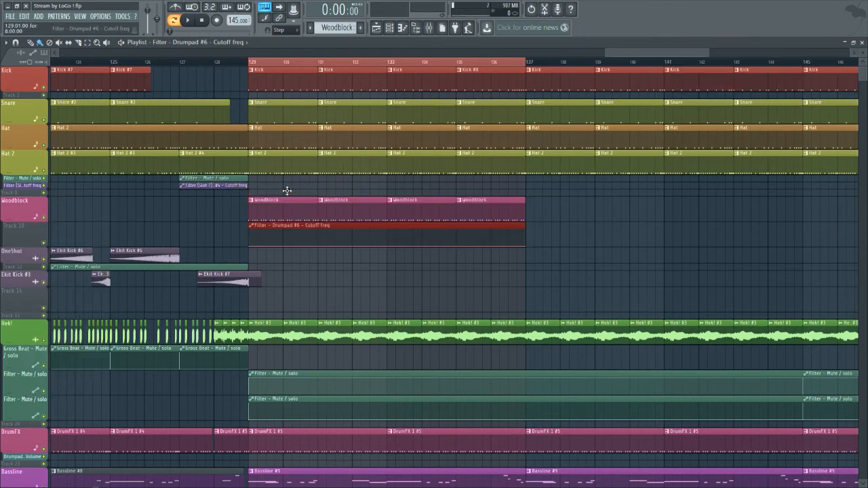
right_click(35, 224)
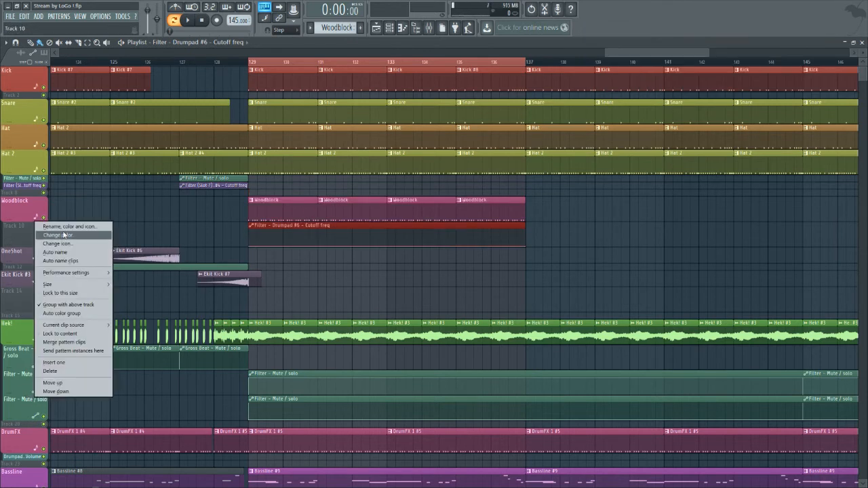
left_click(56, 252)
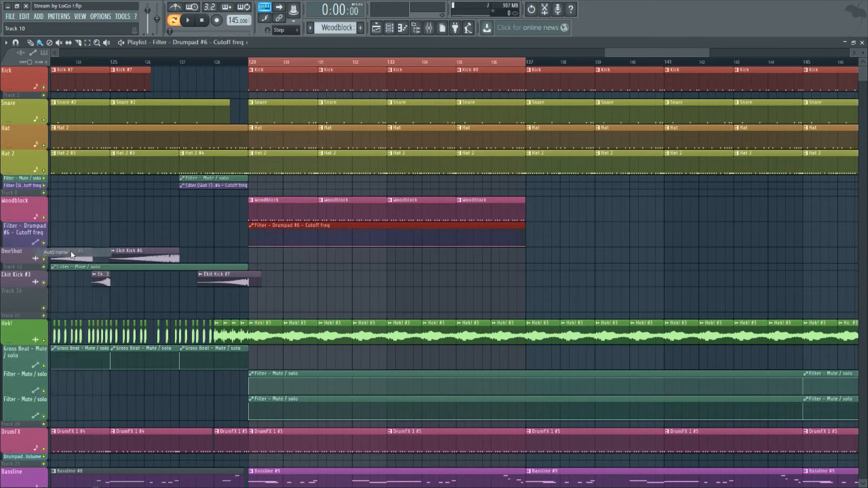
- Insert an empty playlist track above OneShot, group it with the cutoff automation track above and reduce its height
right_click(17, 260)
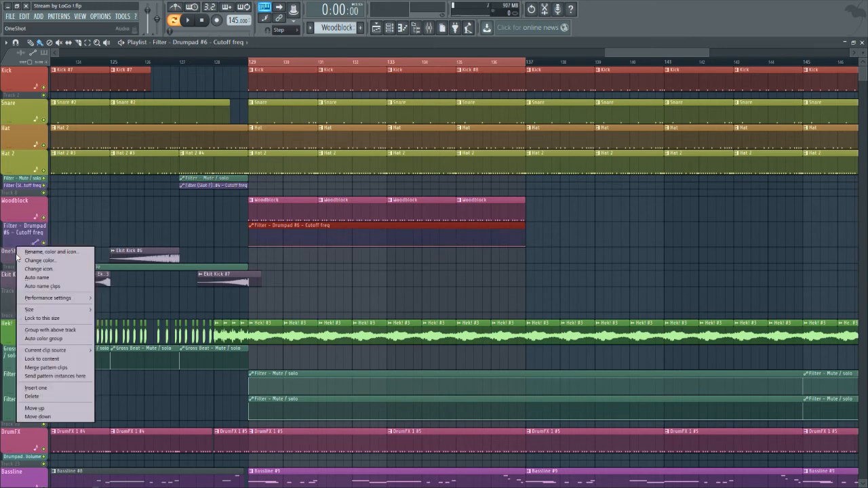
left_click(71, 387)
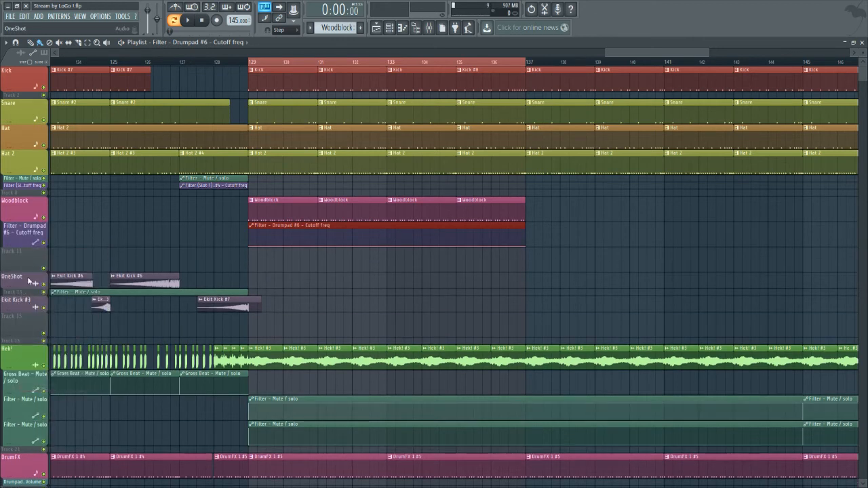
right_click(26, 260)
left_click(18, 266)
right_click(13, 267)
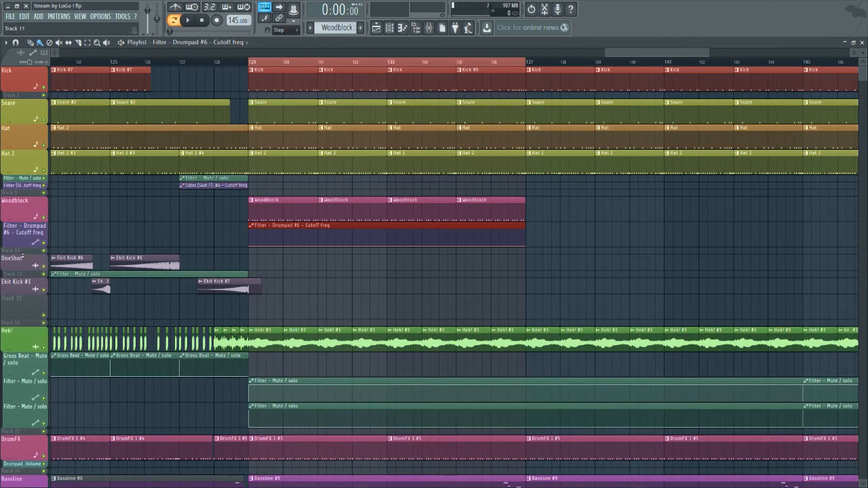
right_click(23, 248)
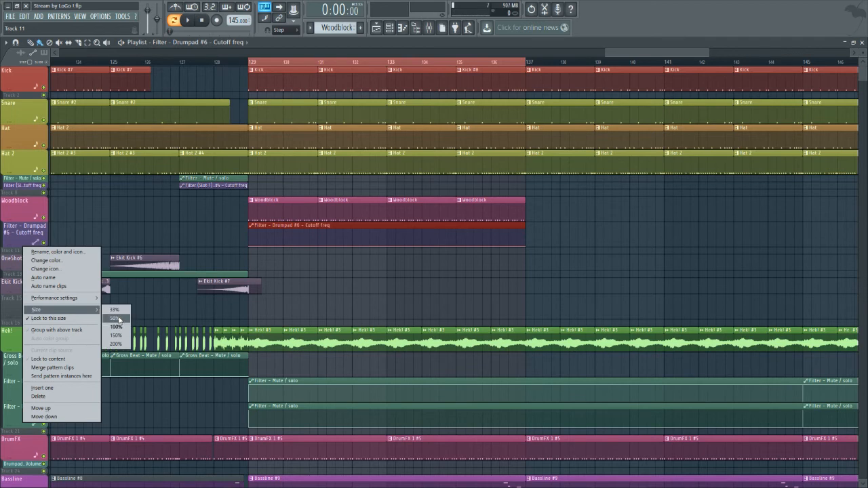
left_click(161, 237)
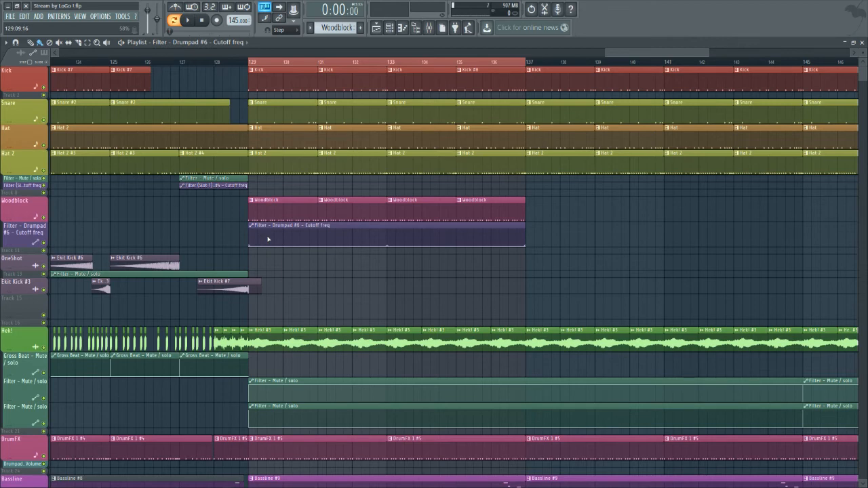
- Play from bar 129, add a midpoint to the Drumpad #6 cutoff automation and raise it to a peak at bar 133
left_click(251, 62)
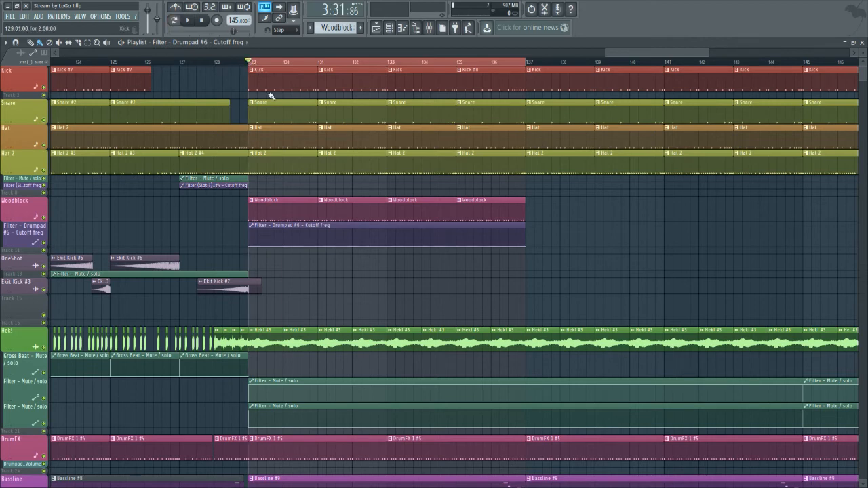
scroll(288, 146, "up", 2)
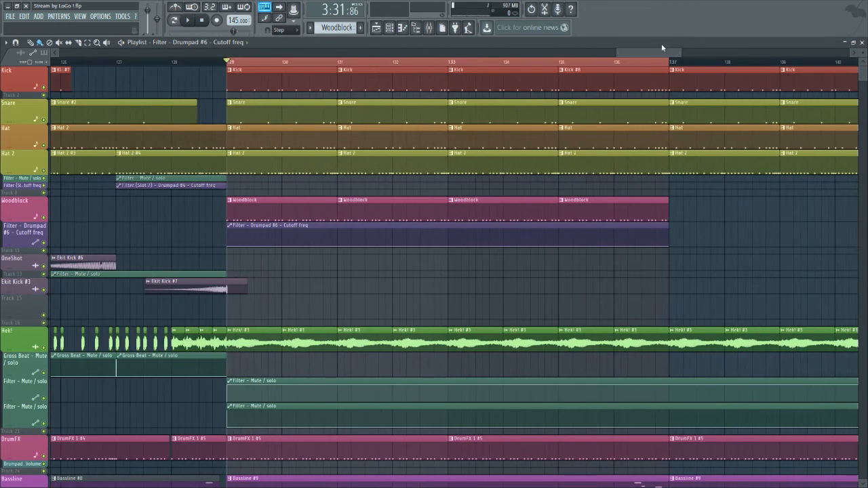
left_click_drag(644, 52, 637, 56)
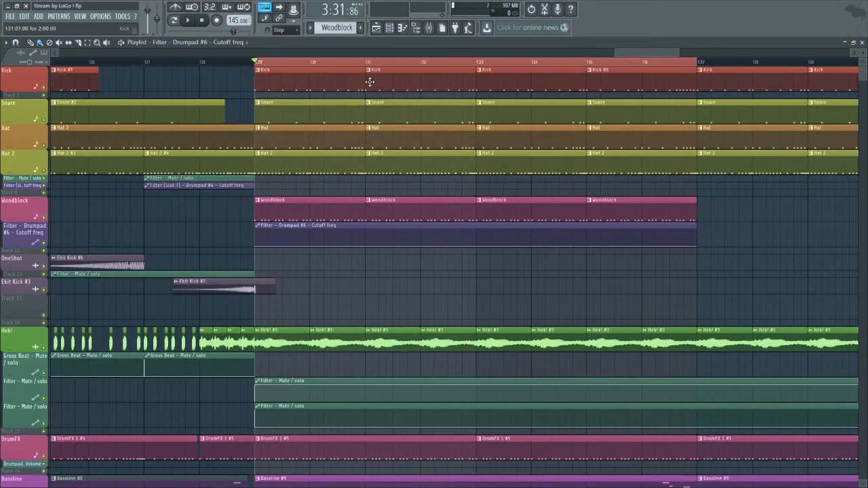
key("space")
key("space")
key("space")
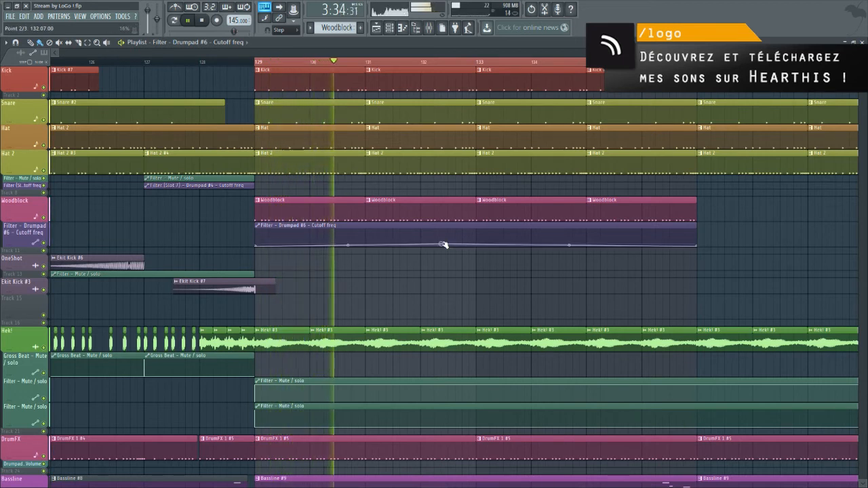
left_click_drag(445, 244, 477, 227)
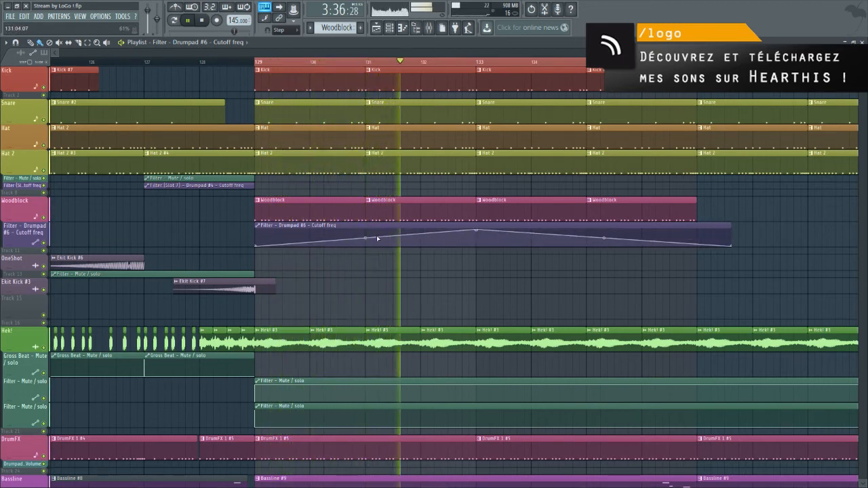
- Bend the rising cutoff segment into a slow-starting curve and pull the automation's last point back to bar 137
left_click_drag(365, 238, 365, 243)
key("space")
key("space")
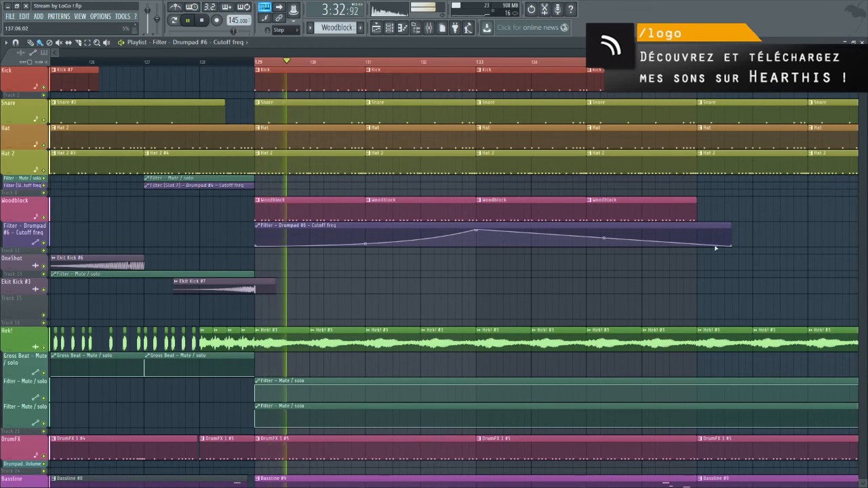
left_click_drag(731, 245, 697, 245)
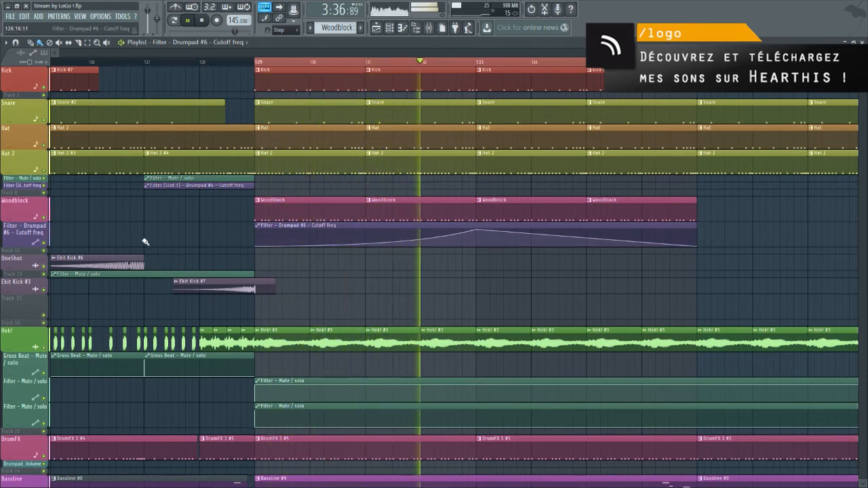
key("space")
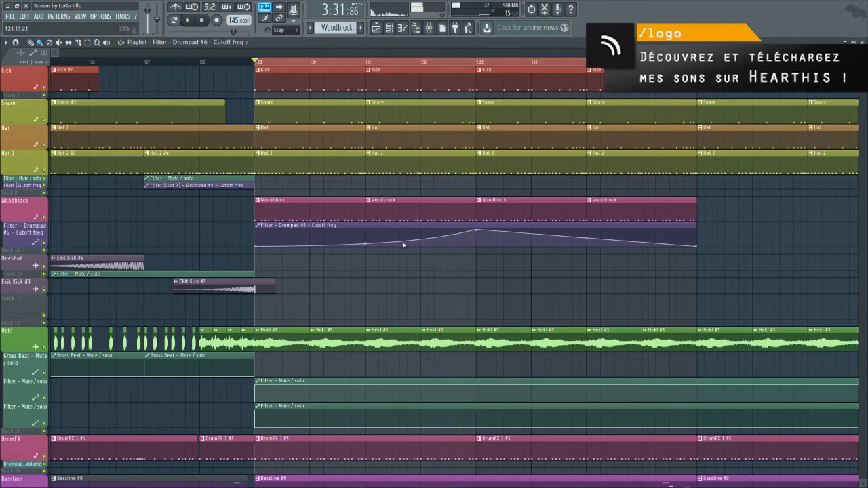
- Play the section from bar 129 with the mixer open, checking the Woodblock's level and filter sweep
left_click(430, 28)
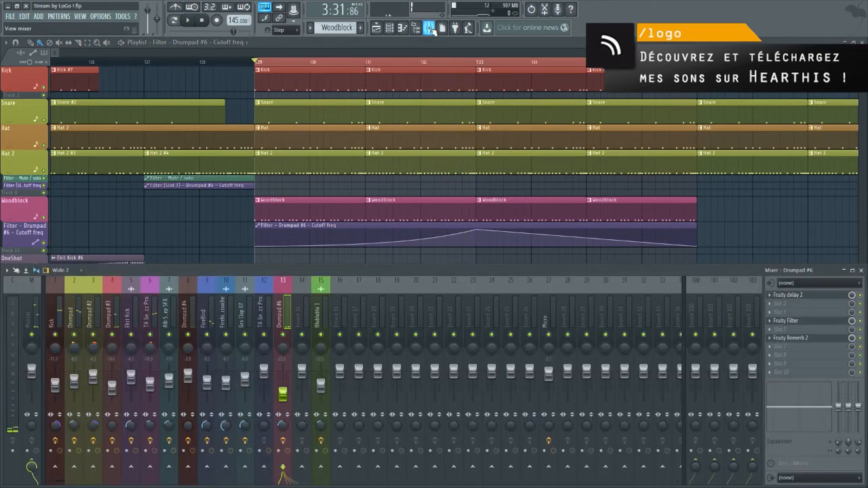
key("space")
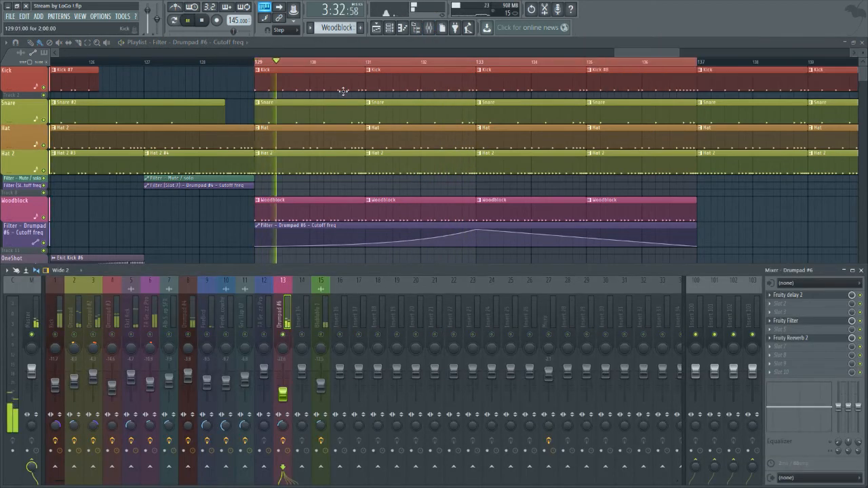
key("F9")
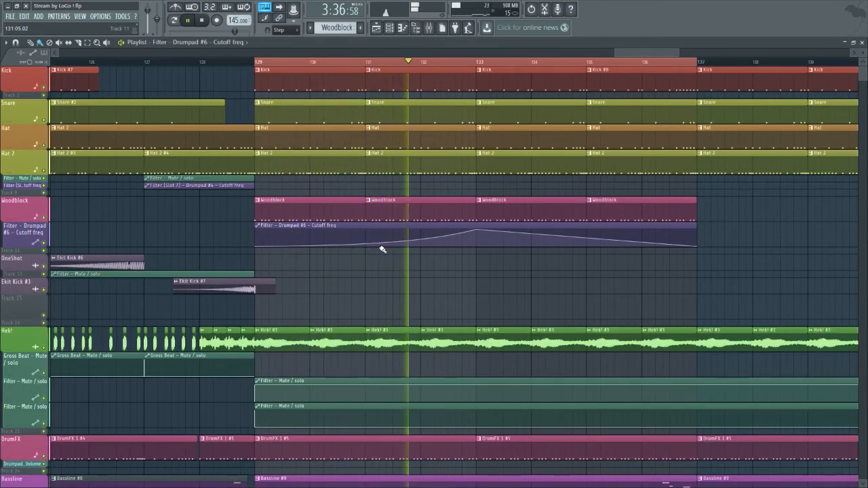
key("space")
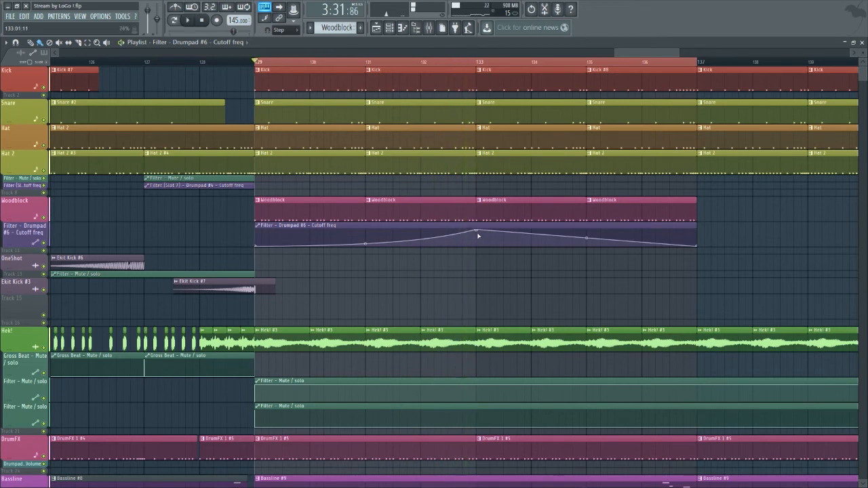
- Lower the cutoff automation's peak at bar 133 to about 71% and bend the falling segment into a downward curve
key("space")
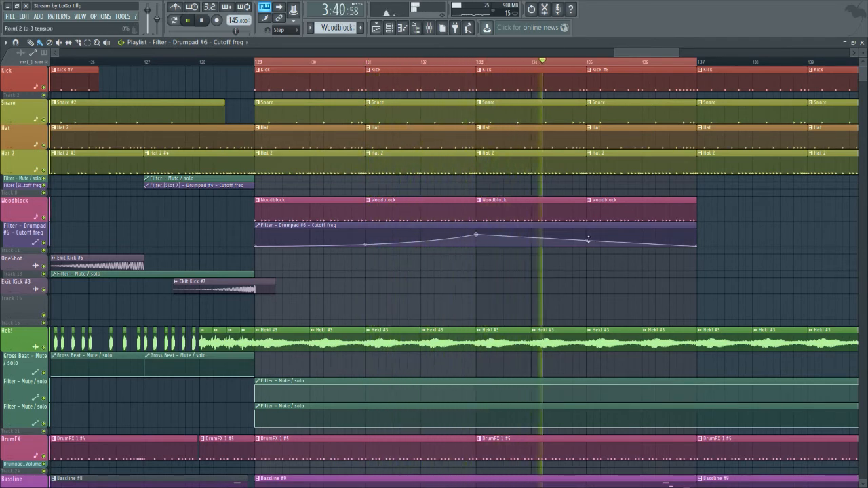
left_click_drag(587, 241, 587, 244)
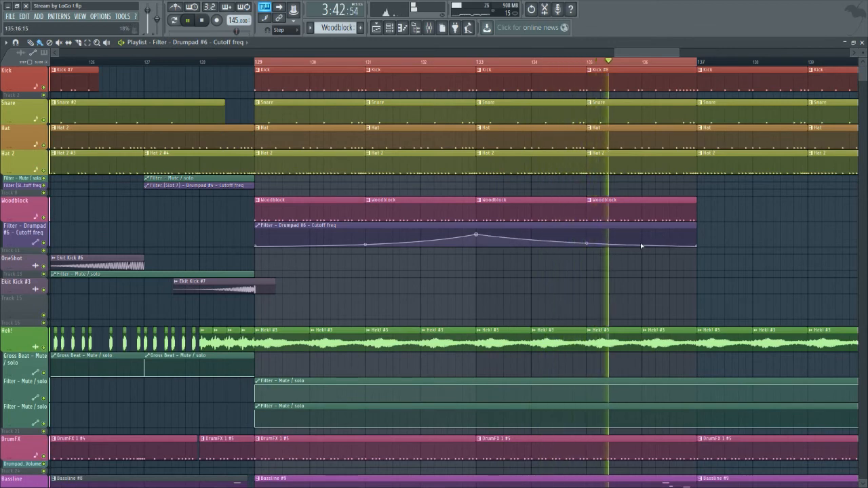
key("space")
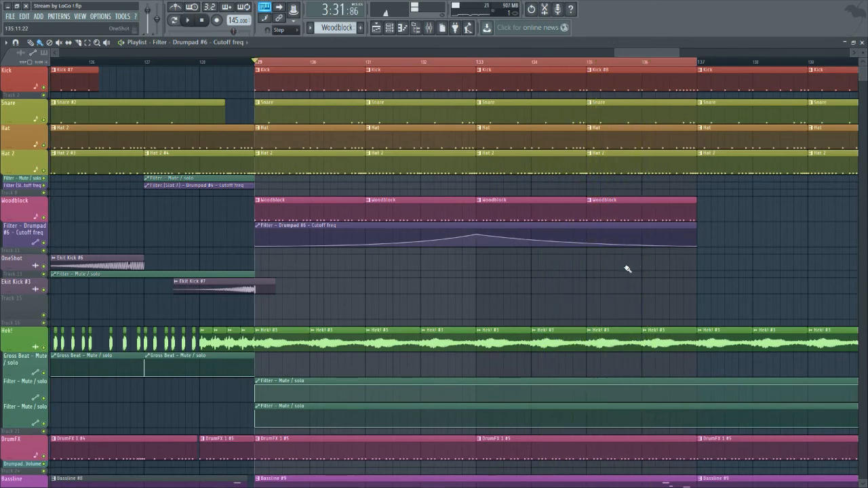
- Duplicate the four Woodblock clips and their cutoff automation clip so the copies start at bar 137
scroll(628, 269, "down", 2)
left_click_drag(718, 270, 422, 196)
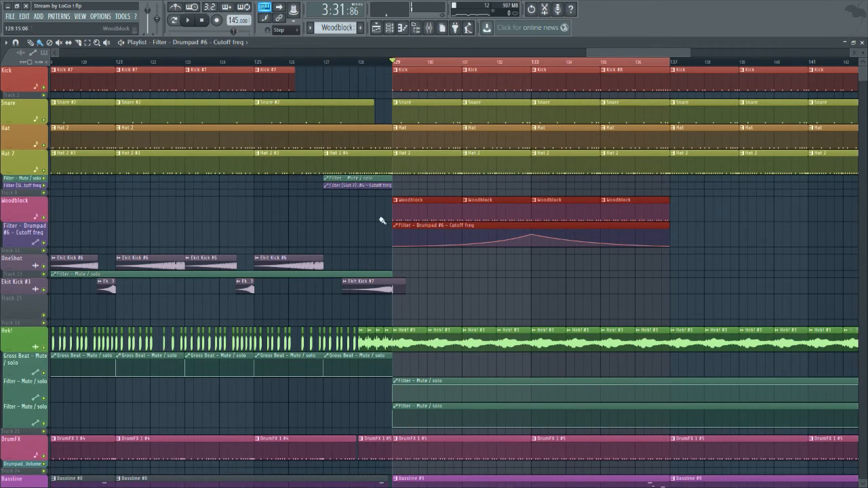
left_click_drag(382, 221, 713, 221)
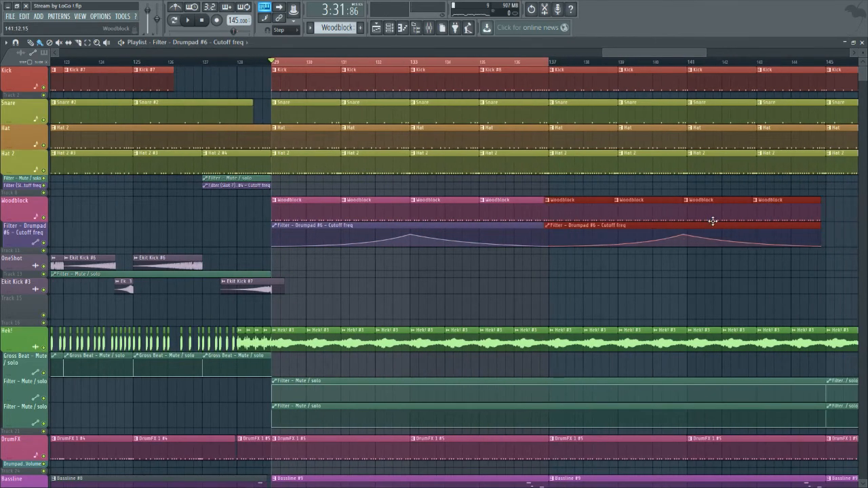
left_click(379, 274)
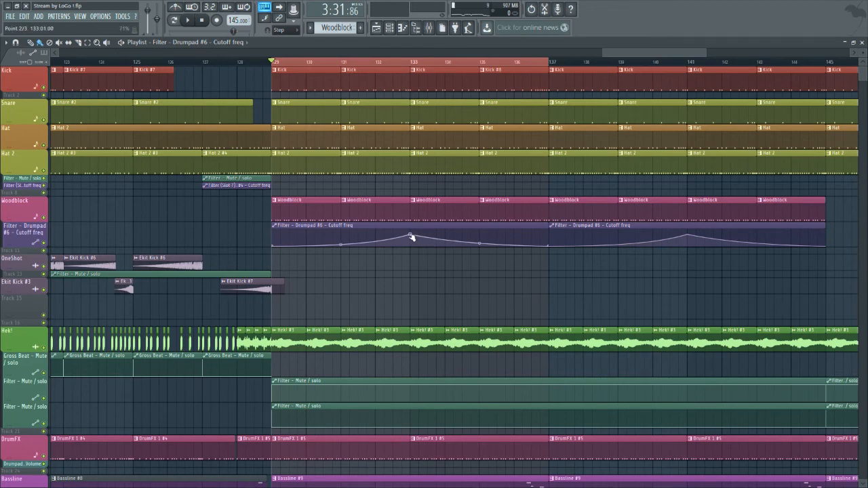
- Inspect the effects on the Drumpad #4 and Drumpad #6 mixer inserts, including Fruity Filter and Fruity Reeverb 2
key("Tab")
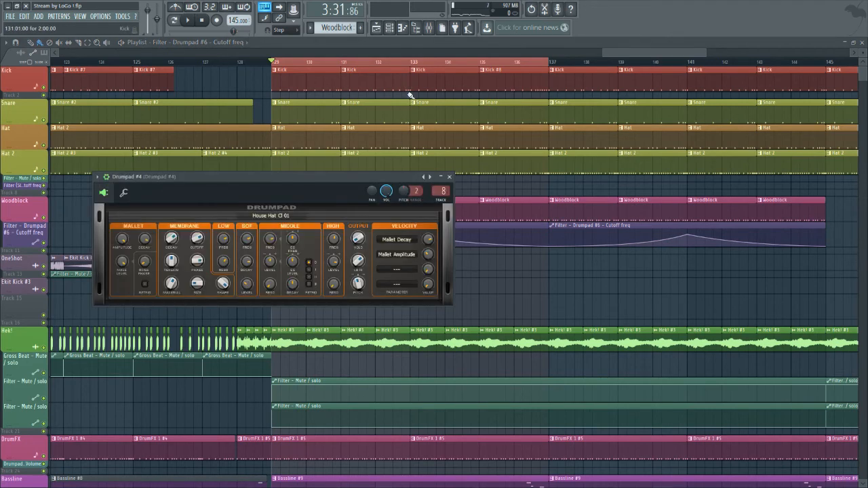
left_click(449, 177)
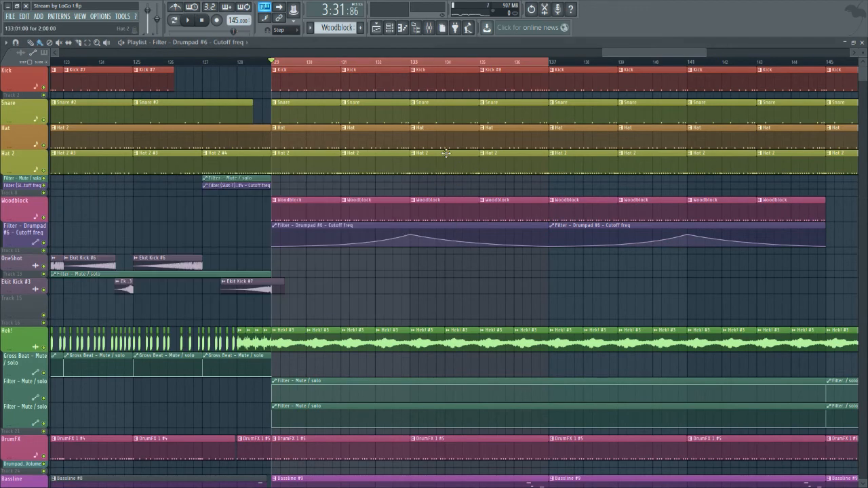
left_click(433, 32)
left_click(789, 350)
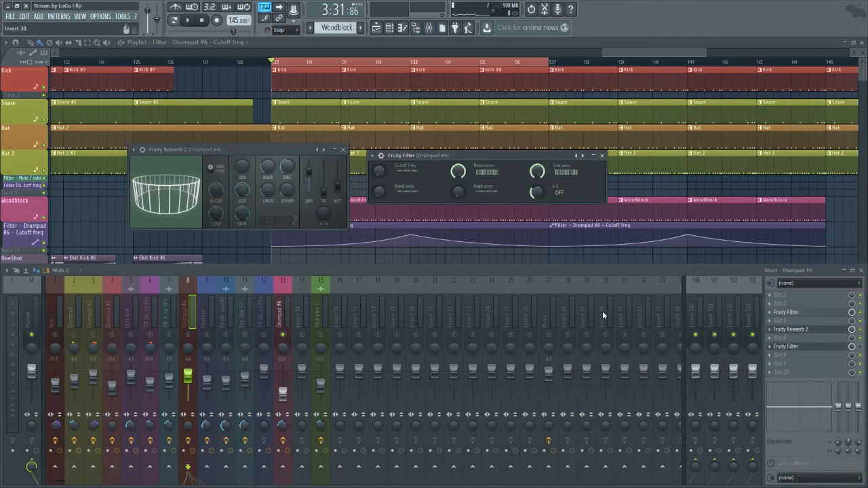
left_click(269, 307)
left_click(275, 301)
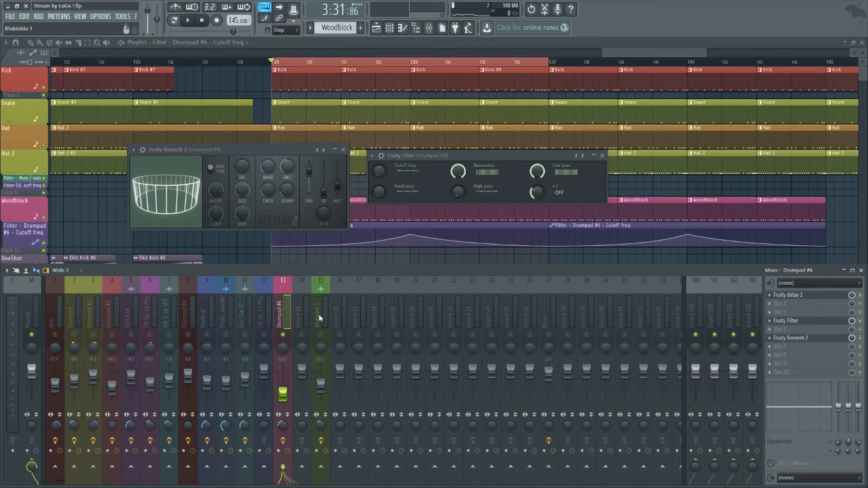
left_click(817, 324)
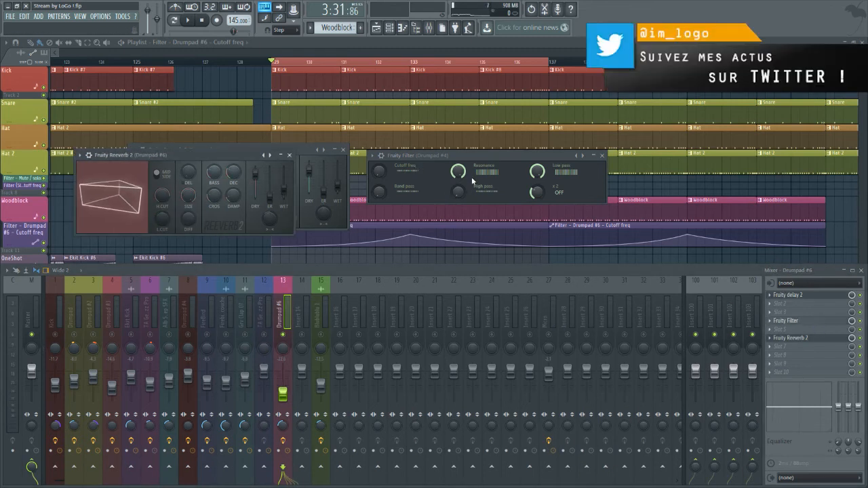
double_click(485, 46)
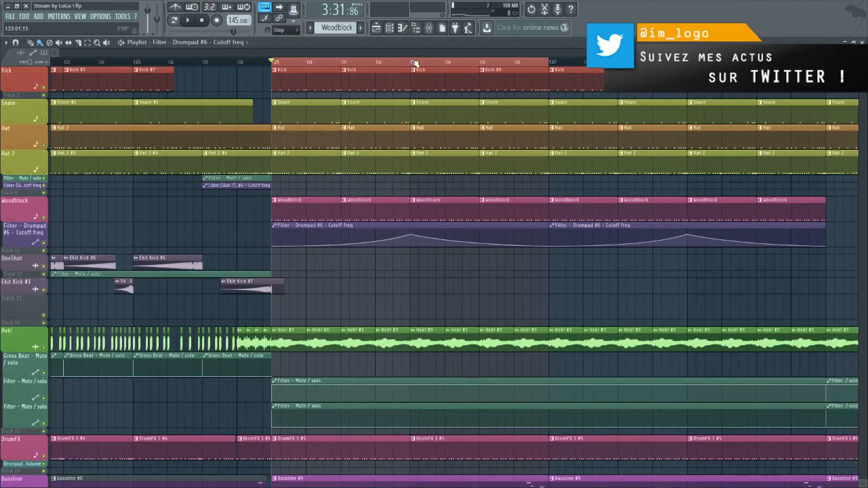
- Play the woodblock section from several positions between bars 129 and 133 to hear the filter sweep
key("space")
key("space")
left_click(375, 63)
key("space")
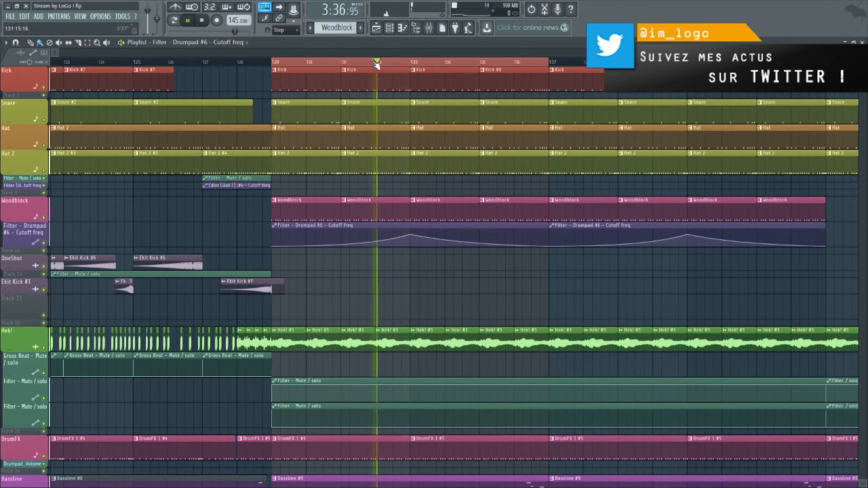
key("space")
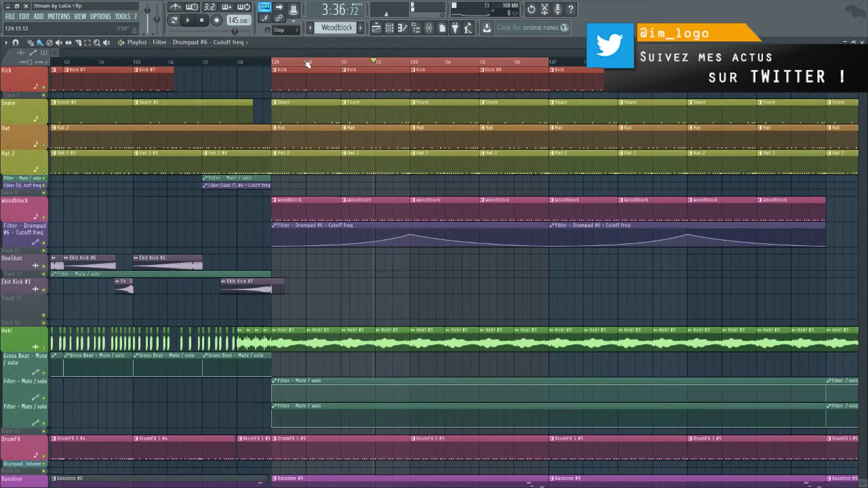
left_click(302, 62)
key("space")
key("space")
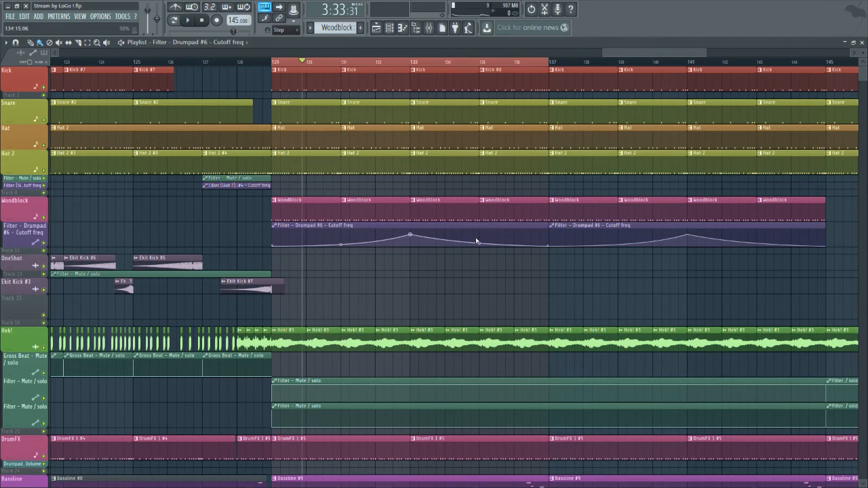
key("space")
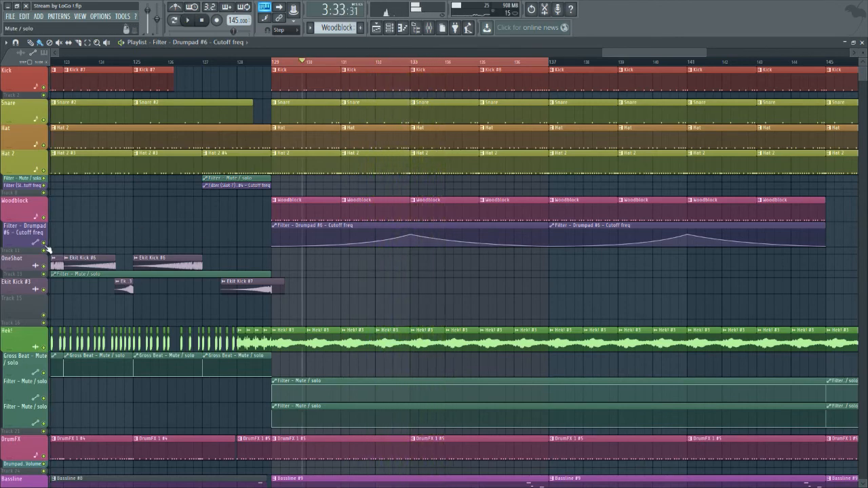
- Solo the Drumpad #6 cutoff automation track and unmute the Woodblock track alongside it
key("space")
right_click(42, 242)
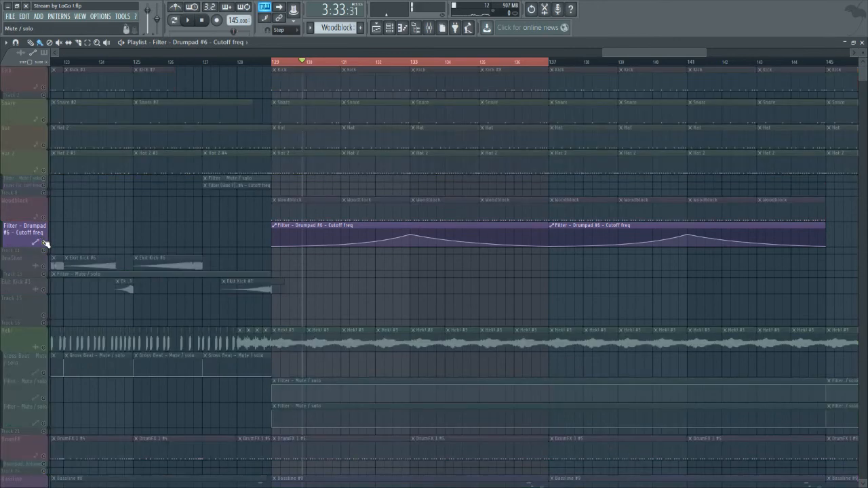
left_click(44, 217)
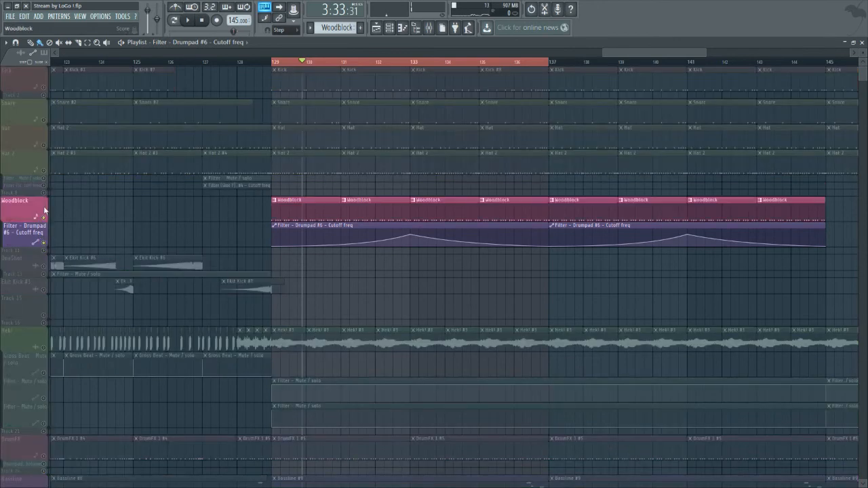
- Unmute the Hat 2, Hat, Kick and Snare tracks alongside the Woodblock and its cutoff automation
left_click(45, 170)
left_click(44, 144)
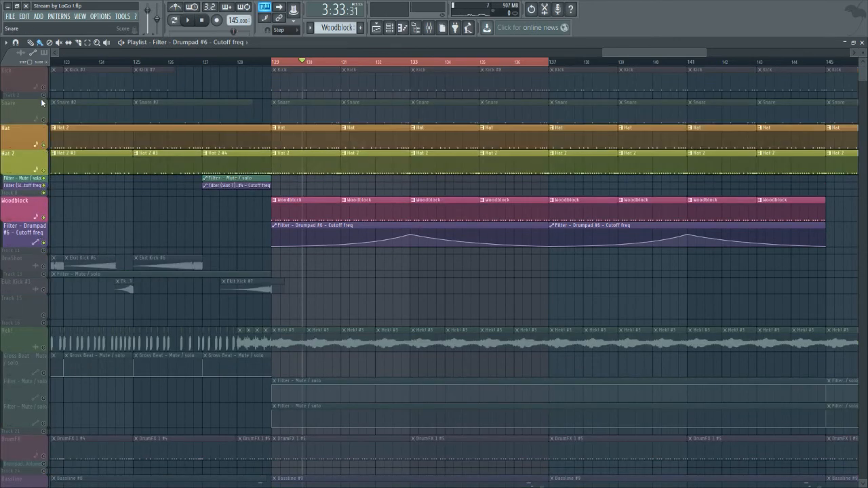
left_click(44, 94)
left_click(44, 119)
- Play the drums together with the woodblock from bar 129 and check their levels in the mixer
key("space")
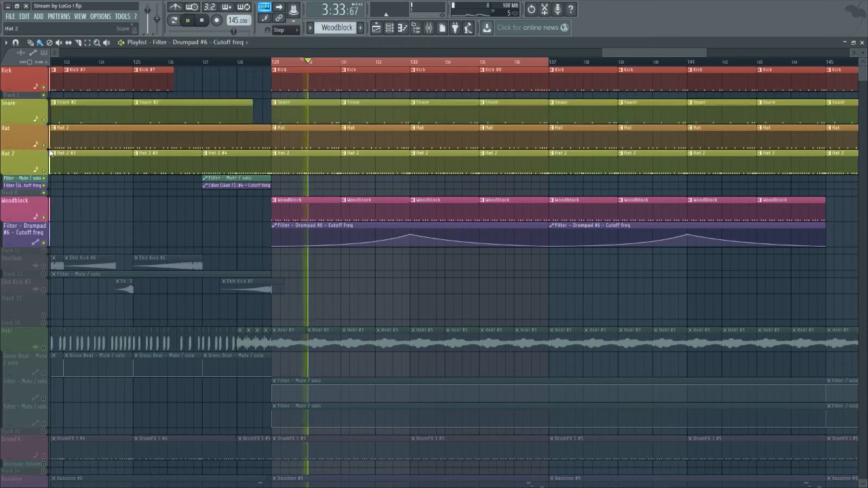
key("space")
left_click(431, 29)
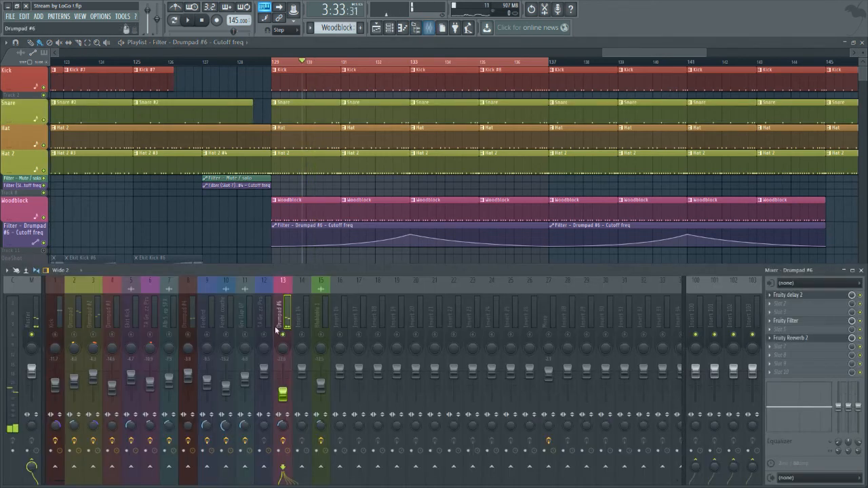
key("space")
key("F9")
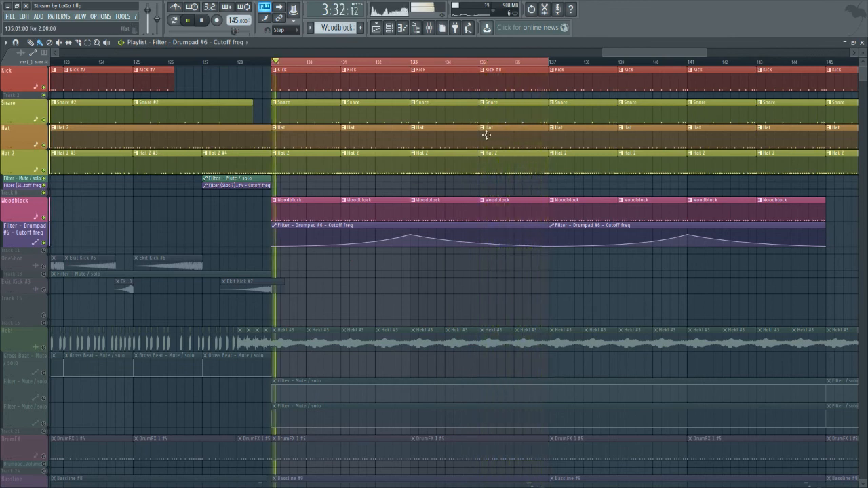
- Play the section from bar 129 with the Bassline track also unmuted, and save the project
scroll(204, 319, "down", 2)
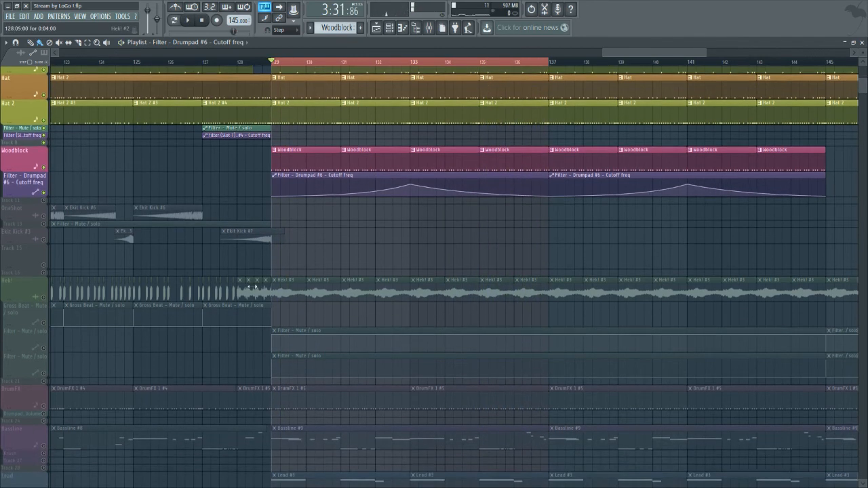
scroll(68, 398, "down", 2)
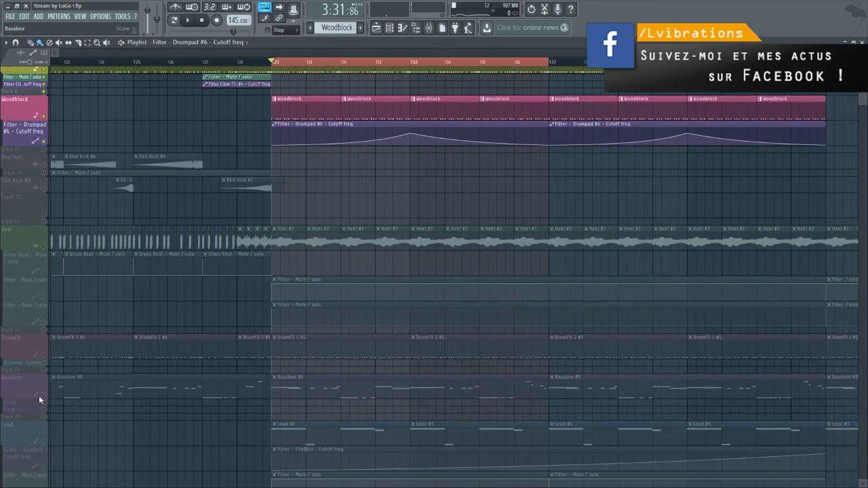
left_click(39, 400)
key("space")
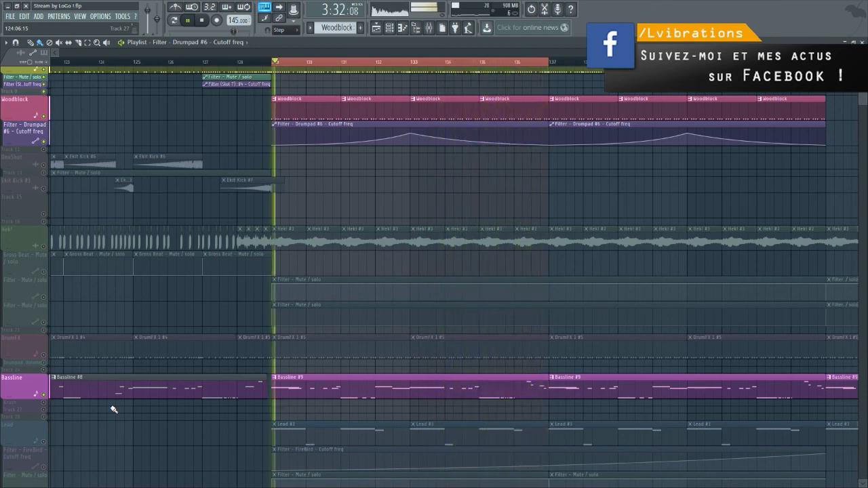
key("space")
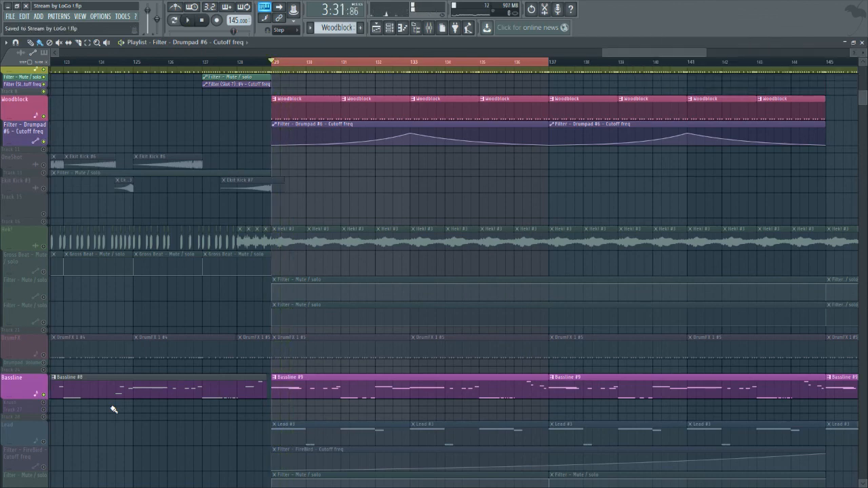
- Turn all the muted playlist tracks back on
right_click(44, 215)
right_click(44, 214)
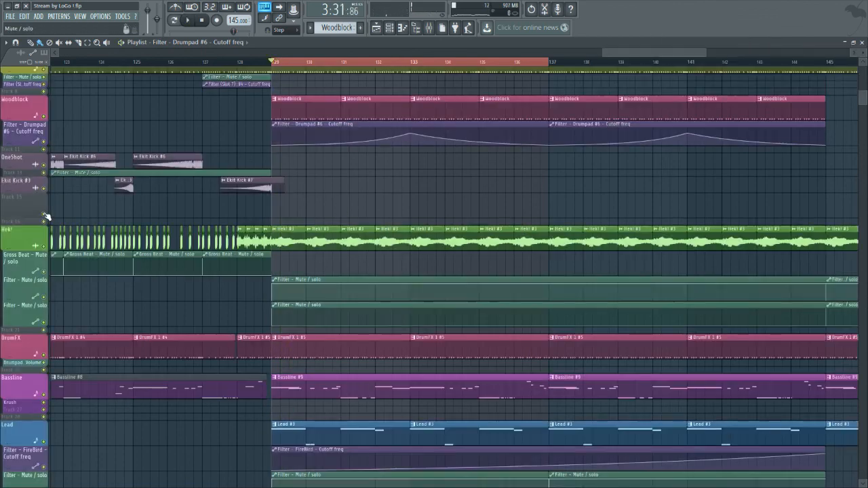
- Duplicate the eight Woodblock clips and their two cutoff automation clips so the copies start at bar 145
scroll(292, 195, "down", 5)
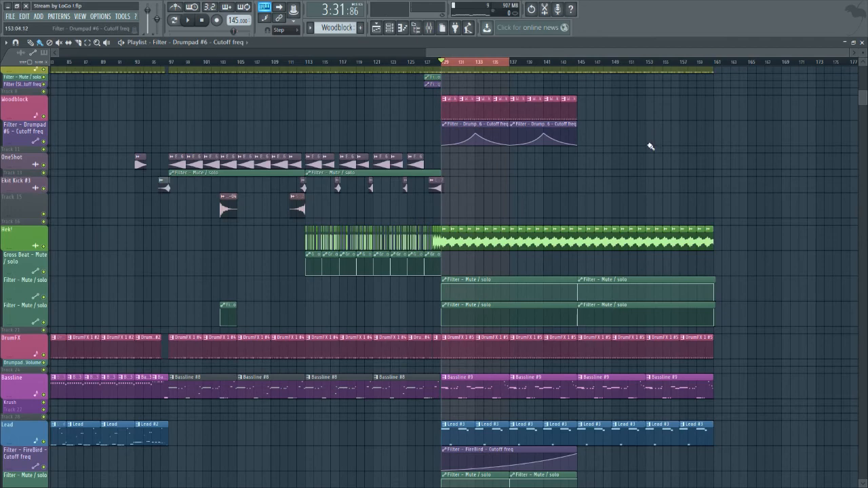
scroll(697, 188, "up", 3)
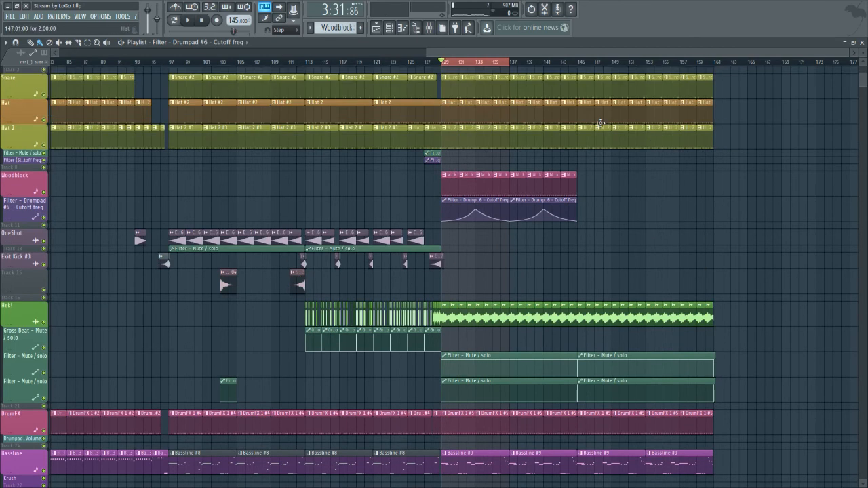
scroll(375, 173, "right", 4)
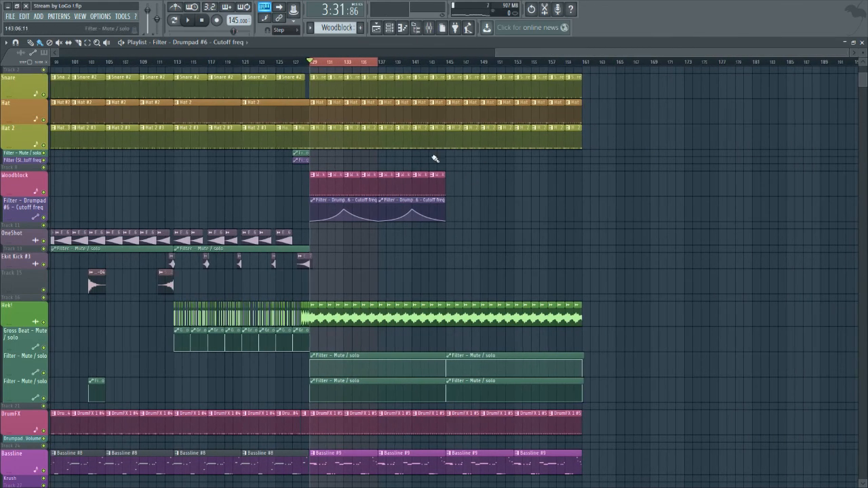
left_click_drag(490, 227, 320, 187)
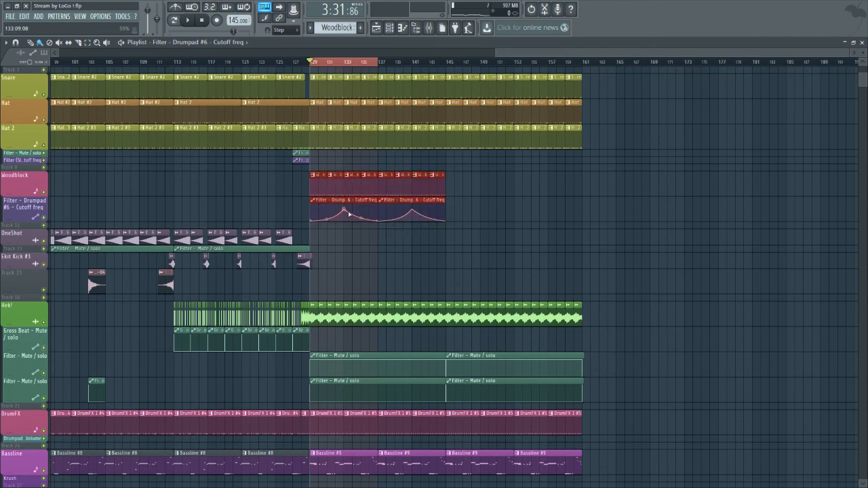
key("ctrl+c")
key("ctrl+v")
left_click_drag(116, 186, 509, 187)
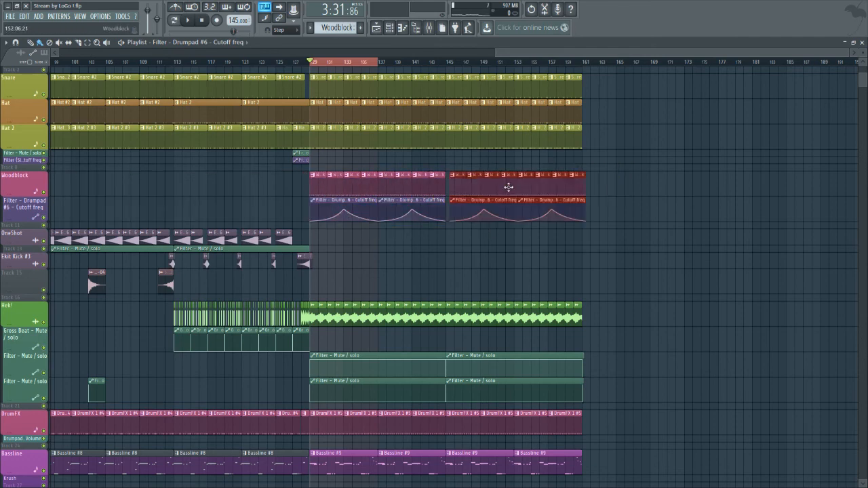
scroll(466, 191, "up", 2)
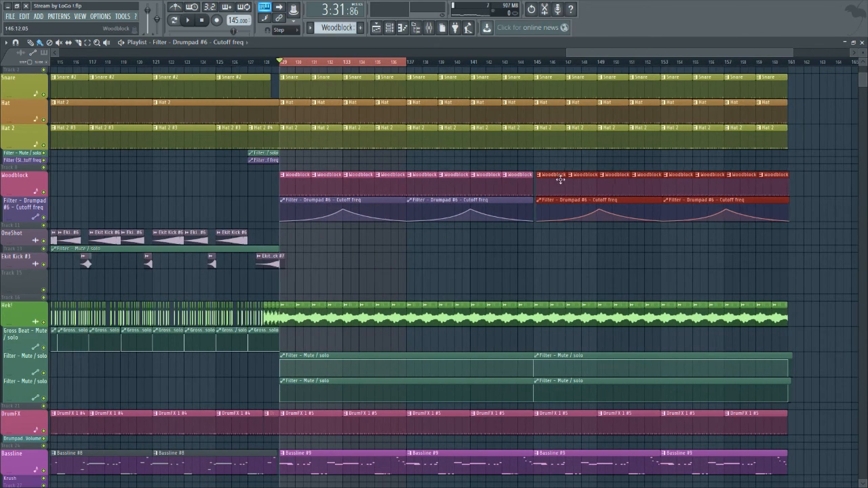
scroll(542, 187, "up", 3)
scroll(542, 187, "up", 1)
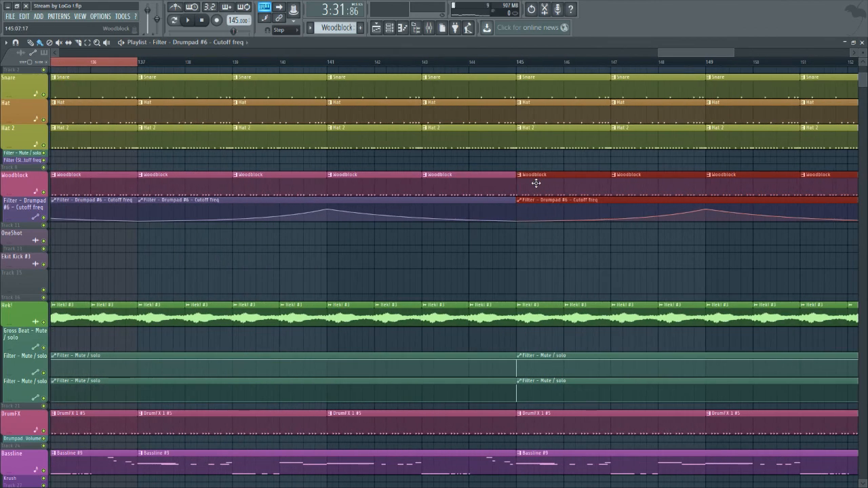
scroll(535, 183, "down", 4)
right_click(534, 251)
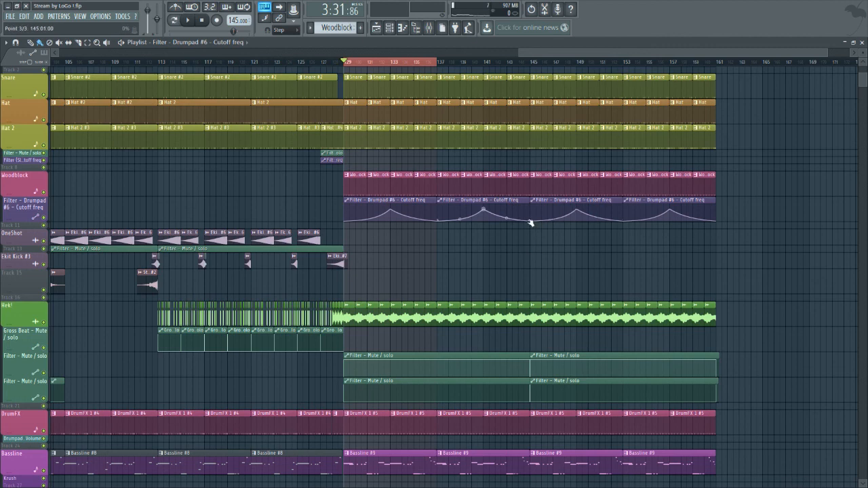
scroll(515, 241, "down", 2)
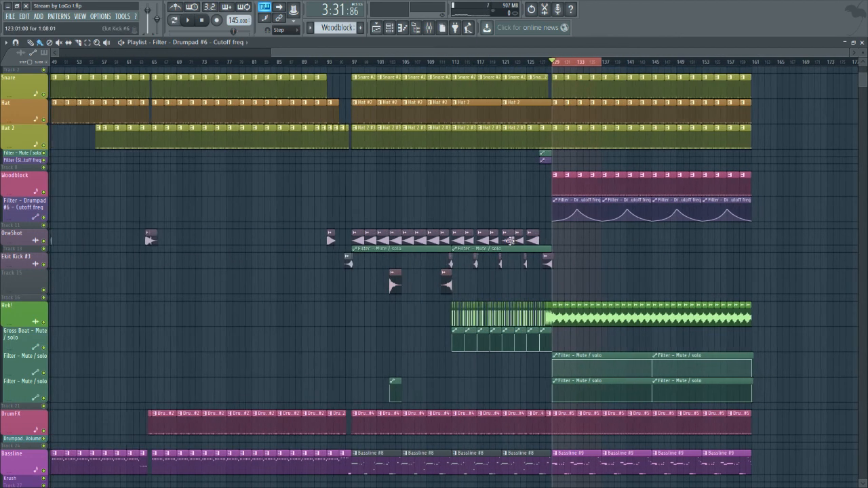
left_click_drag(475, 53, 590, 57)
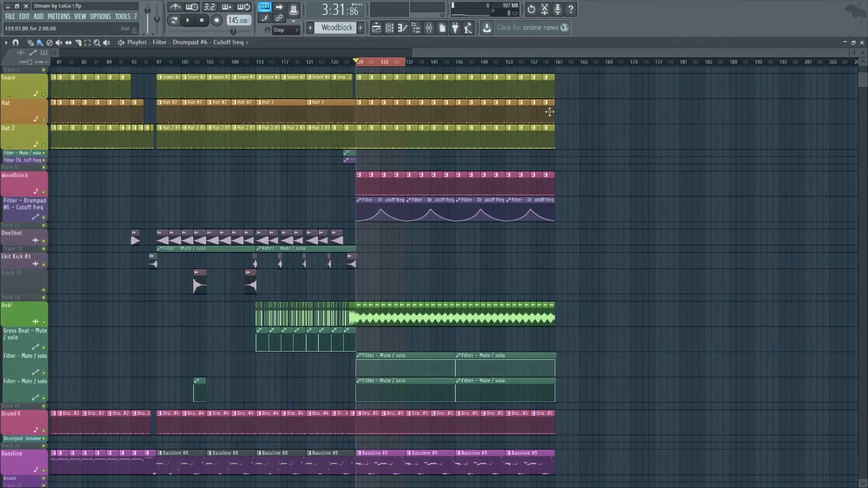
left_click_drag(467, 50, 477, 51)
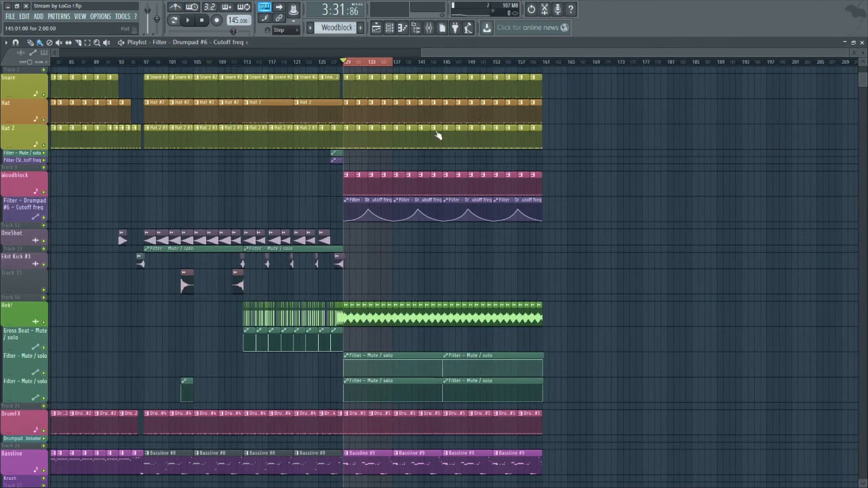
scroll(527, 220, "up", 1)
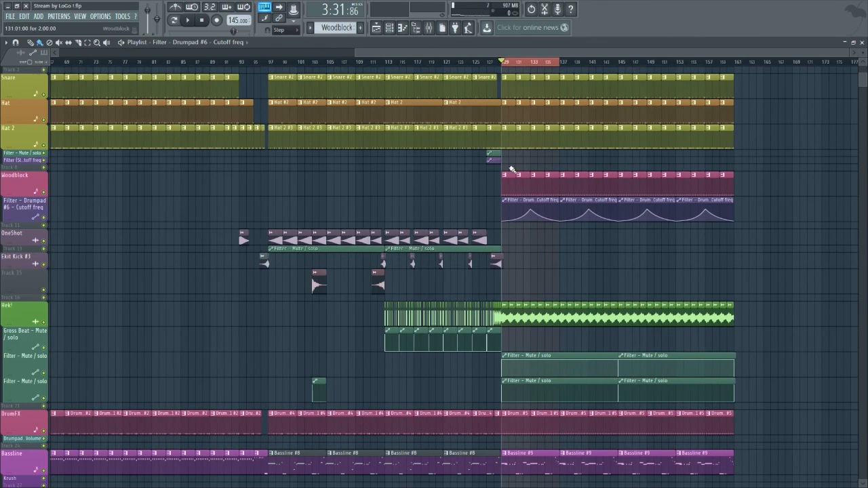
scroll(382, 83, "down", 2)
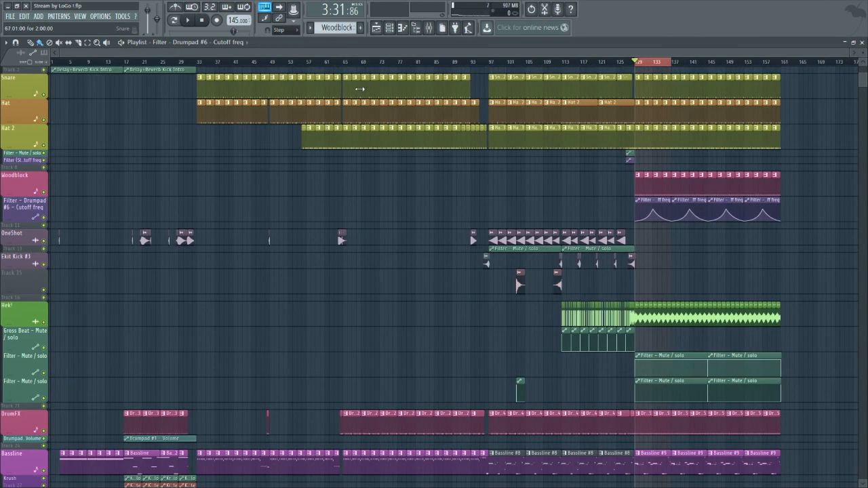